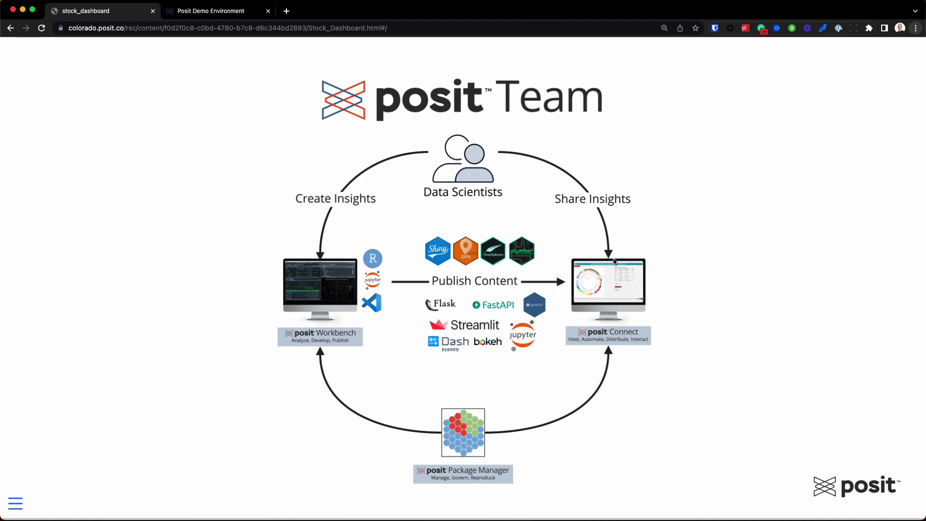
Step: Advance three slides to the Stock Tracker dashboard example, then switch to the Posit Demo Environment page
{"action": "key", "text": "Right"}
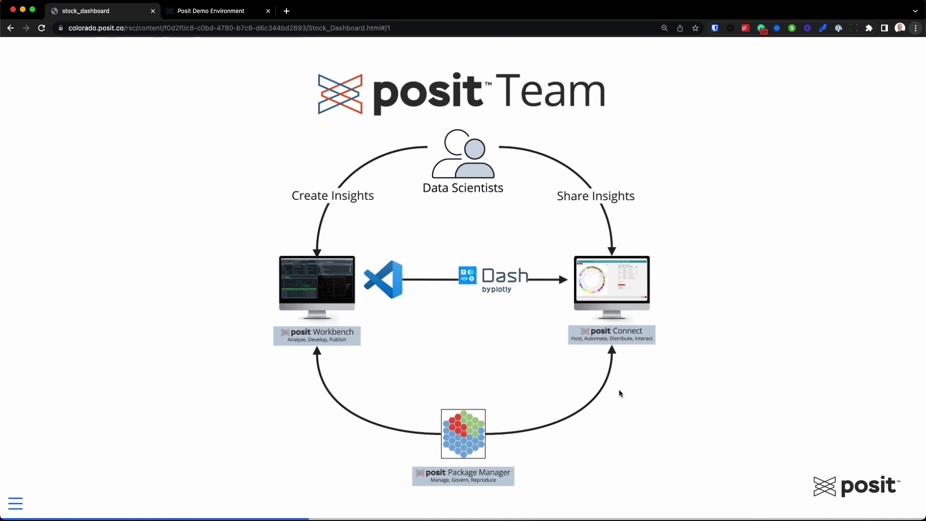
{"action": "key", "text": "Right"}
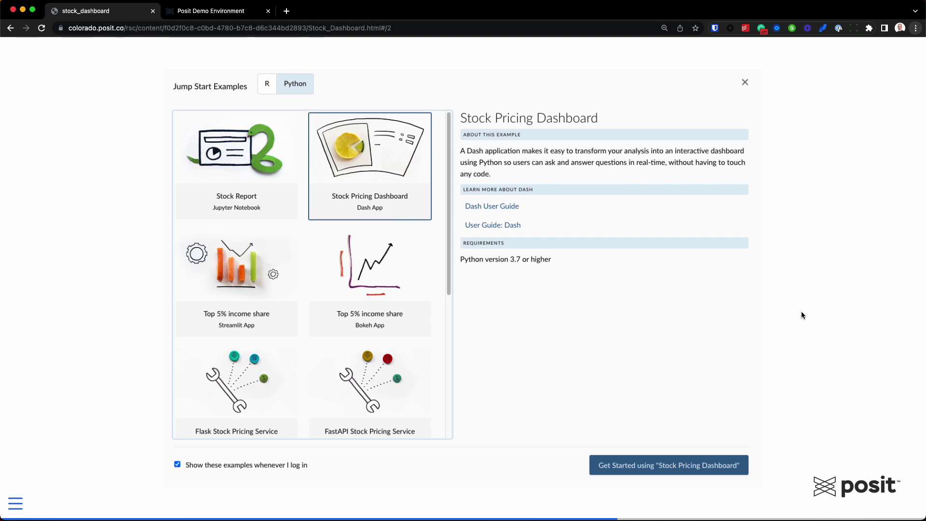
{"action": "key", "text": "Right"}
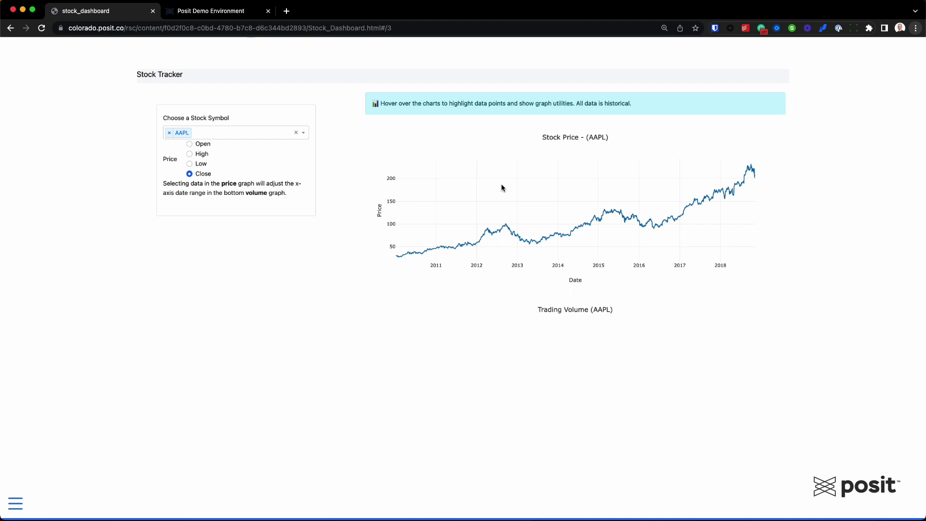
{"action": "left_click", "coordinate": [215, 14]}
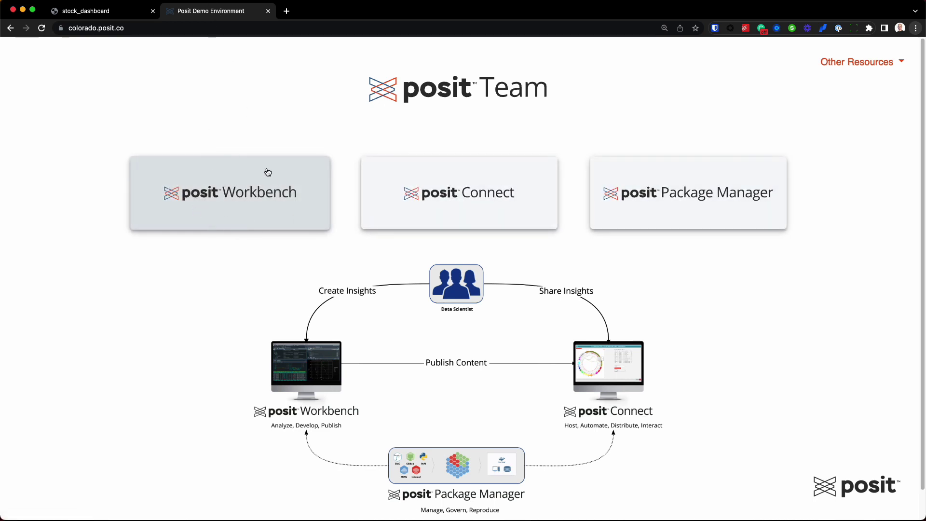
Step: Open the Workbench card's link in a new browser tab and switch to it
{"action": "right_click", "coordinate": [250, 192]}
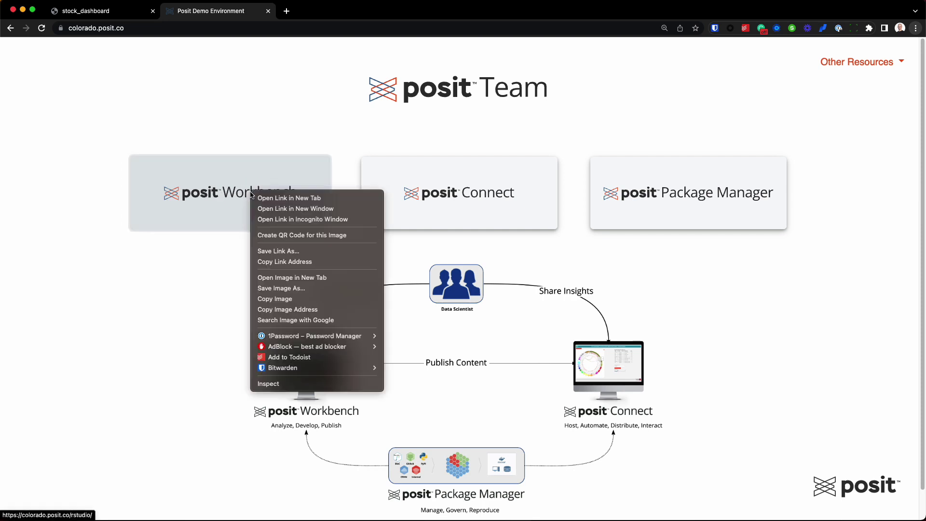
{"action": "left_click", "coordinate": [296, 203]}
{"action": "left_click", "coordinate": [318, 13]}
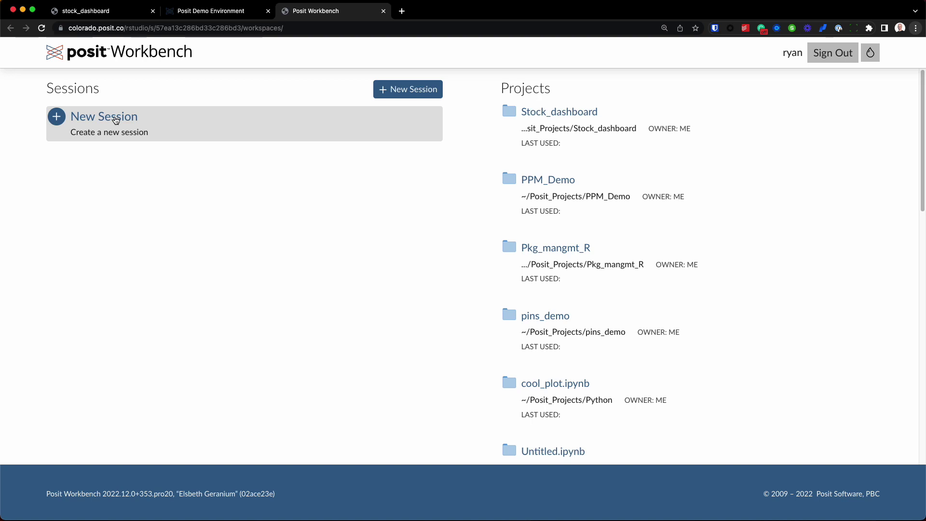
Step: Start a new session from the Workbench Sessions panel
{"action": "left_click", "coordinate": [116, 119]}
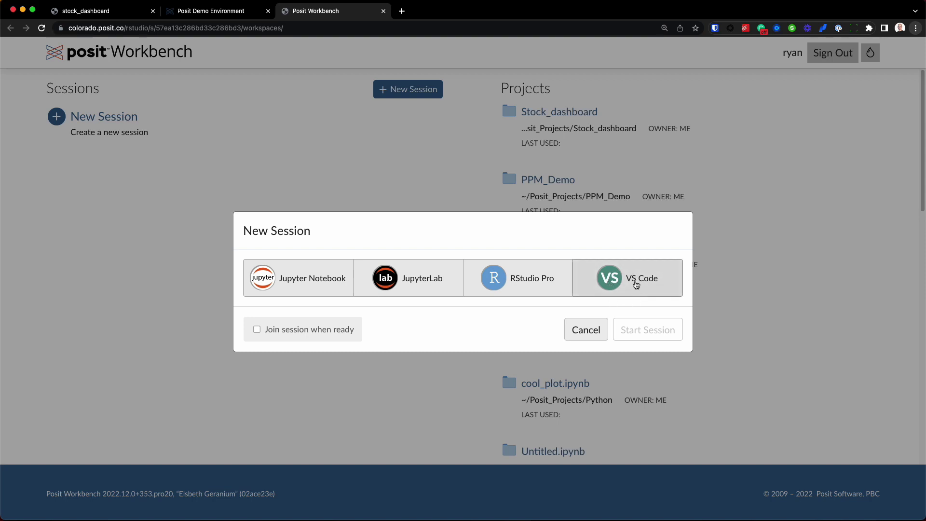
Step: Choose VS Code as the session type, keeping the default name 'VS Code Session'
{"action": "left_click", "coordinate": [635, 282]}
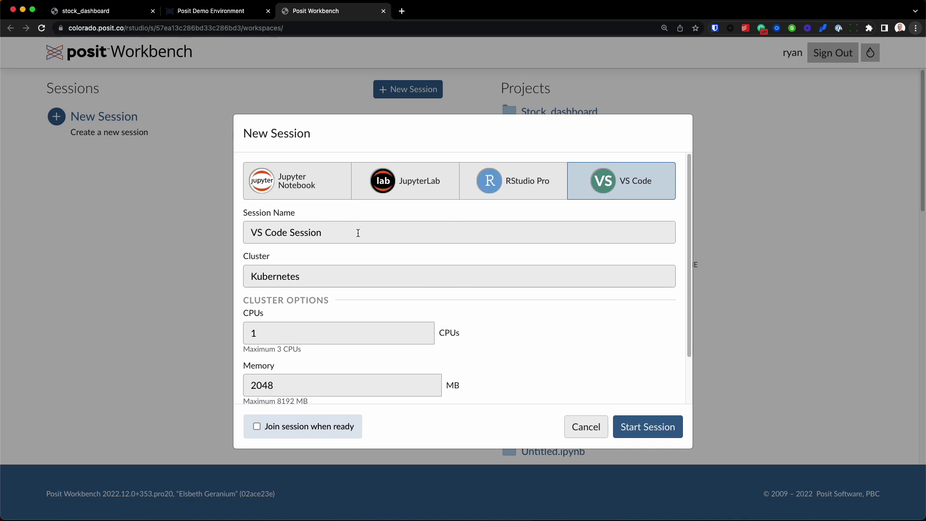
{"action": "left_click_drag", "start_coordinate": [369, 228], "coordinate": [249, 230]}
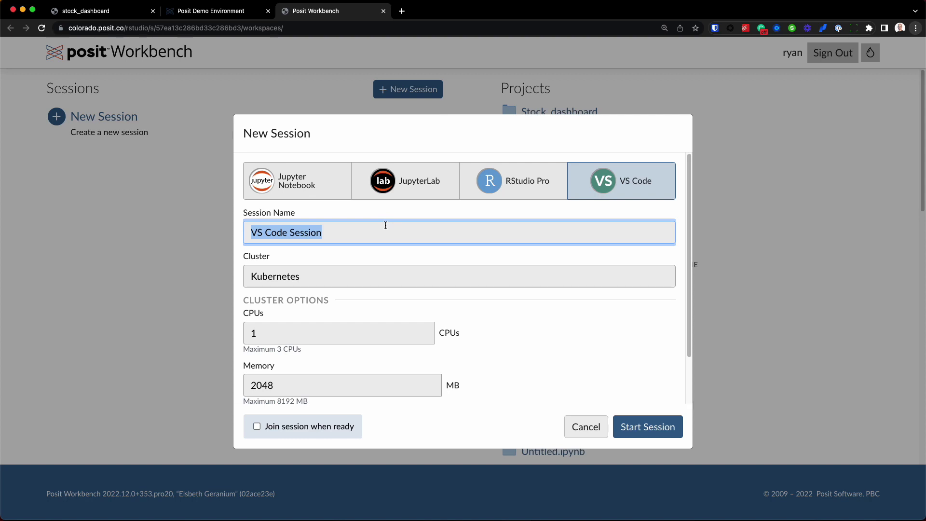
{"action": "left_click", "coordinate": [312, 277]}
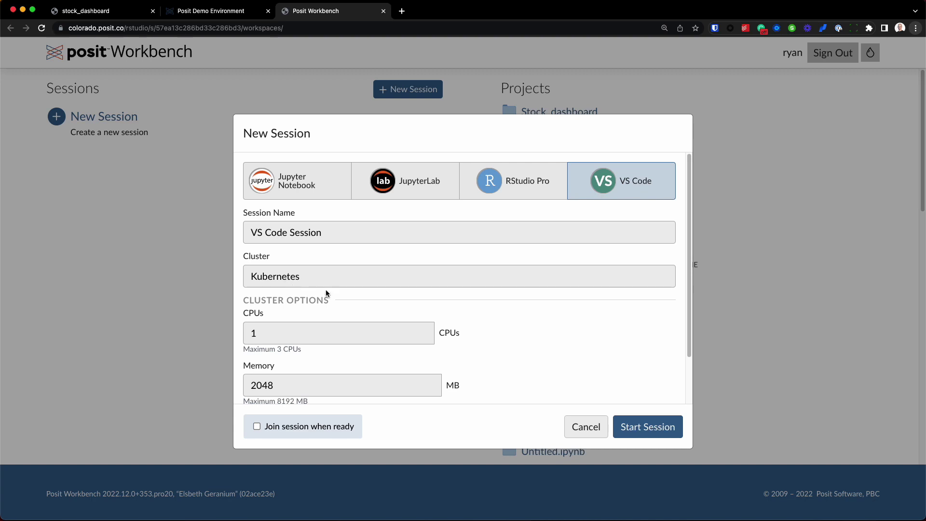
{"action": "scroll", "coordinate": [297, 269], "scroll_direction": "down", "scroll_amount": 1}
{"action": "scroll", "coordinate": [296, 267], "scroll_direction": "down", "scroll_amount": 1}
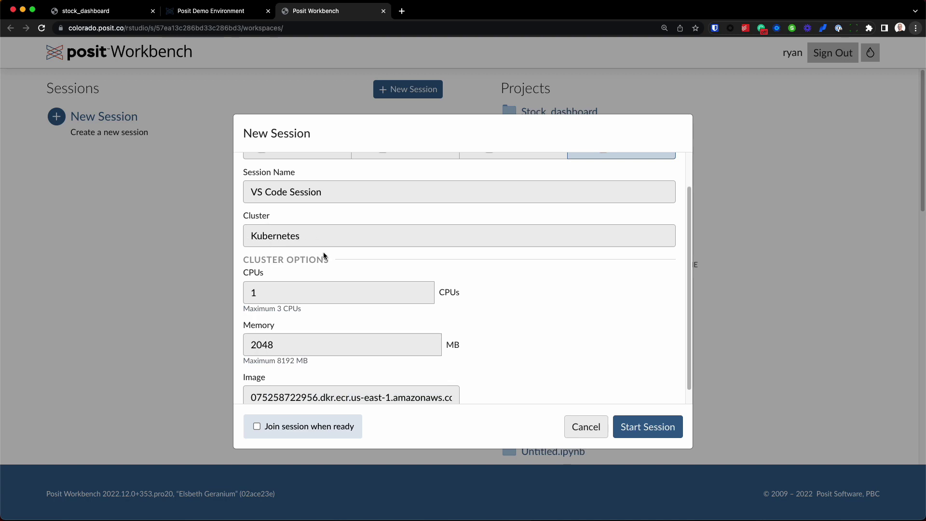
{"action": "scroll", "coordinate": [426, 274], "scroll_direction": "down", "scroll_amount": 1}
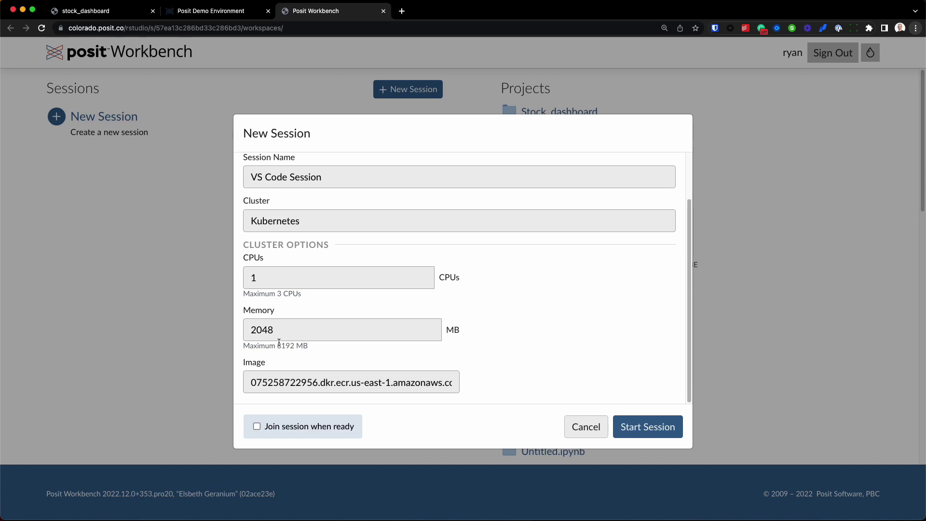
Step: Set the VS Code session to 3 CPUs, keep the default image, and start it
{"action": "left_click", "coordinate": [291, 278]}
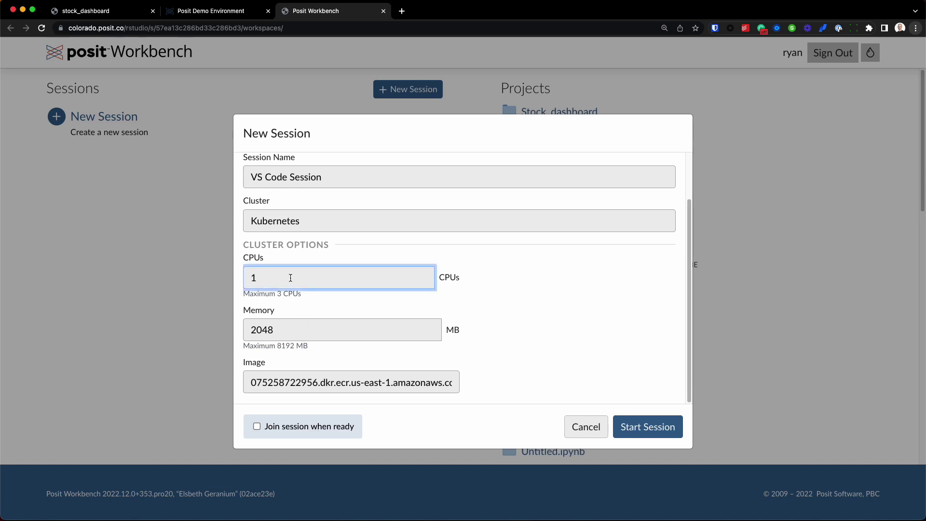
{"action": "key", "text": "BackSpace"}
{"action": "type", "text": "3"}
{"action": "left_click", "coordinate": [416, 385]}
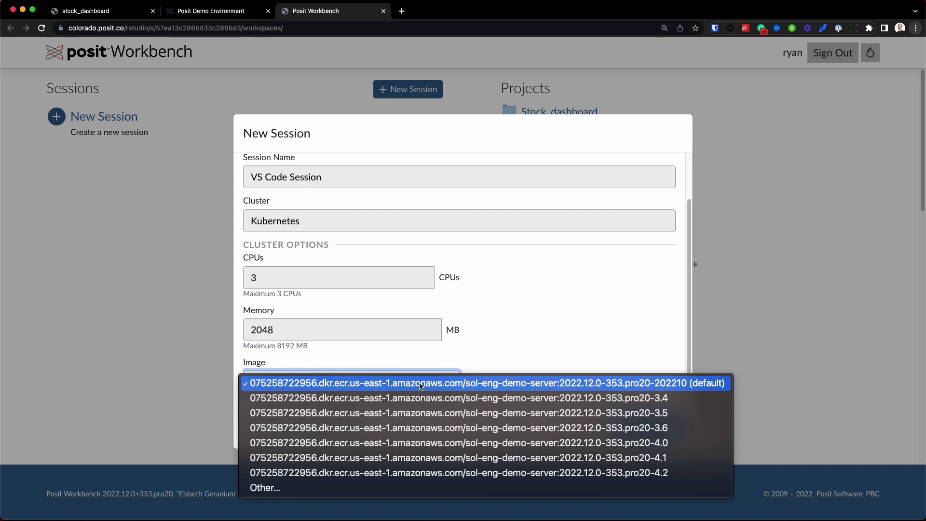
{"action": "left_click", "coordinate": [420, 386]}
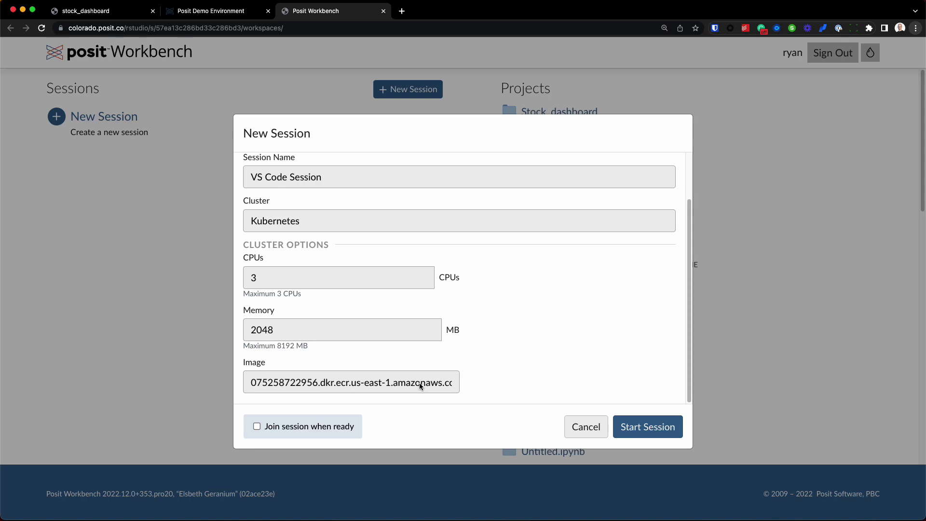
{"action": "scroll", "coordinate": [513, 334], "scroll_direction": "up", "scroll_amount": 3}
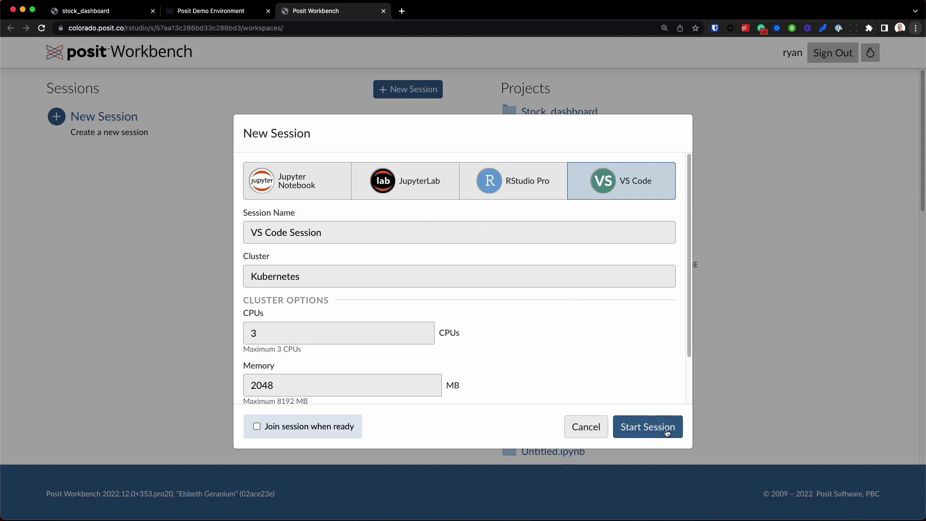
{"action": "left_click", "coordinate": [648, 428]}
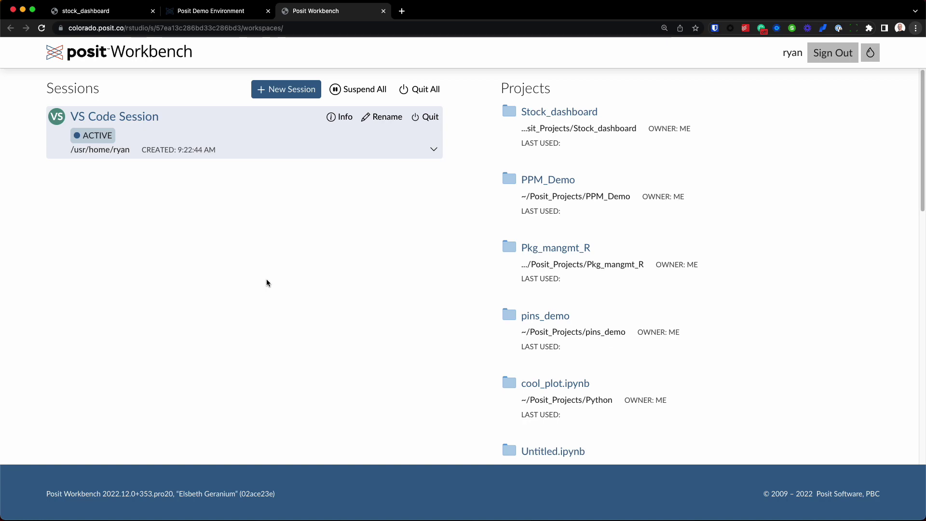
Step: Start three more sessions: a second VS Code, RStudio Pro, and Jupyter Notebook
{"action": "left_click", "coordinate": [292, 89]}
{"action": "left_click", "coordinate": [627, 277]}
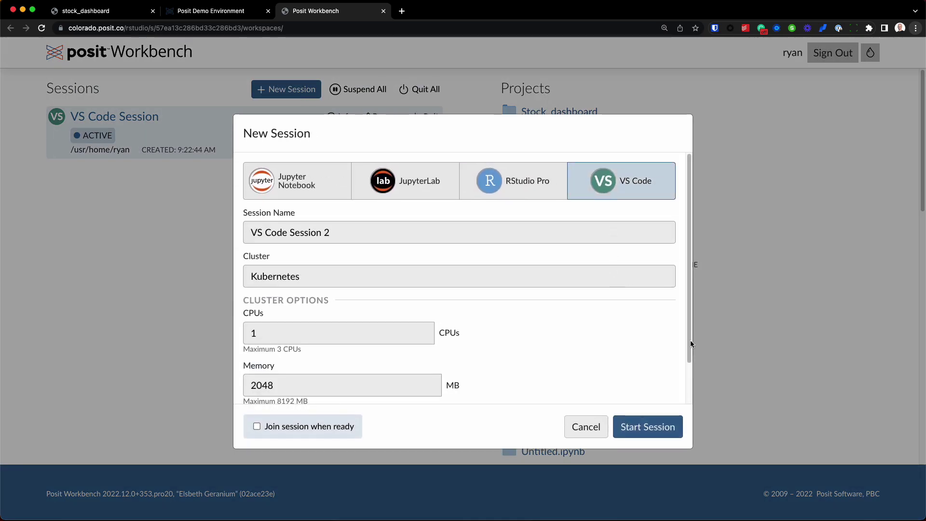
{"action": "left_click", "coordinate": [649, 426]}
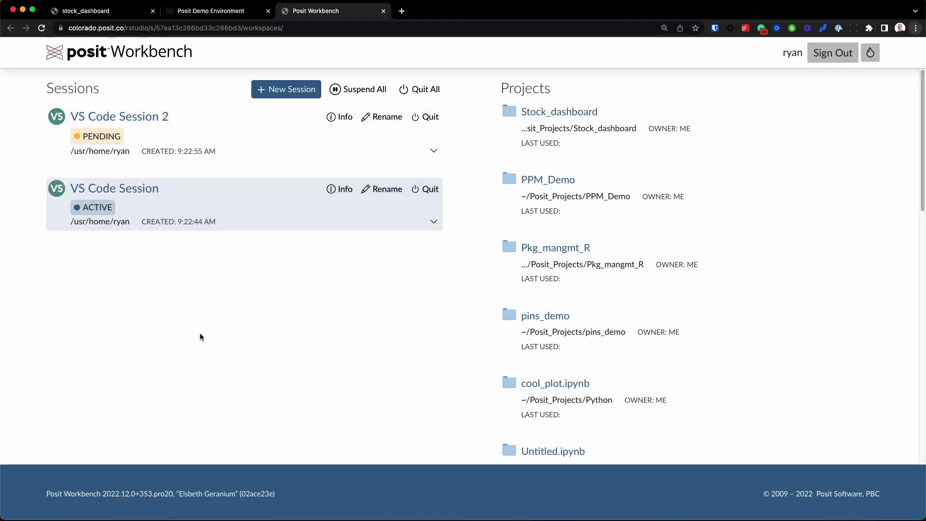
{"action": "left_click", "coordinate": [296, 94]}
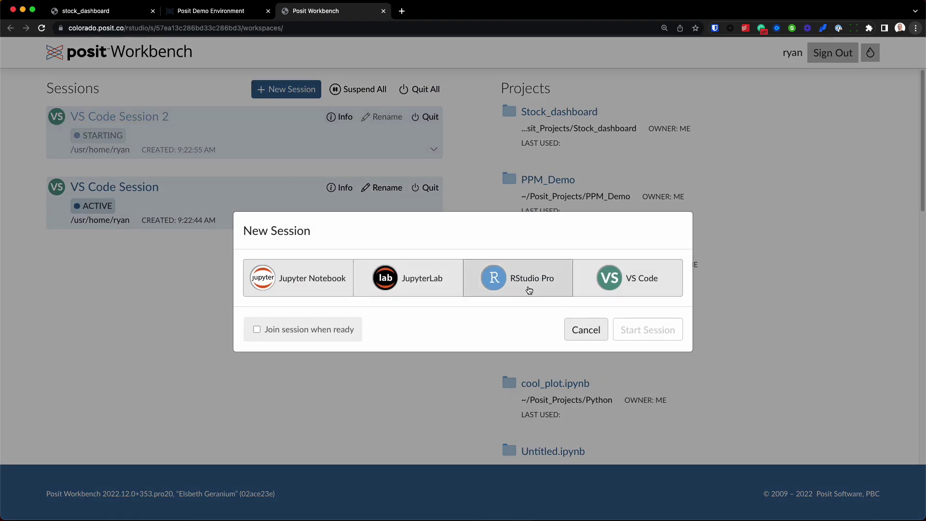
{"action": "left_click", "coordinate": [506, 275]}
{"action": "left_click", "coordinate": [649, 426]}
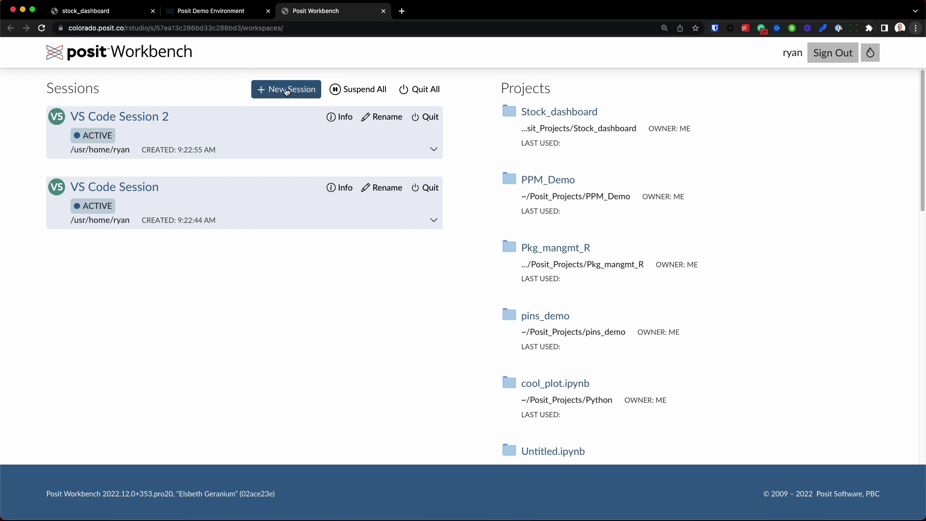
{"action": "left_click", "coordinate": [286, 92]}
{"action": "left_click", "coordinate": [316, 284]}
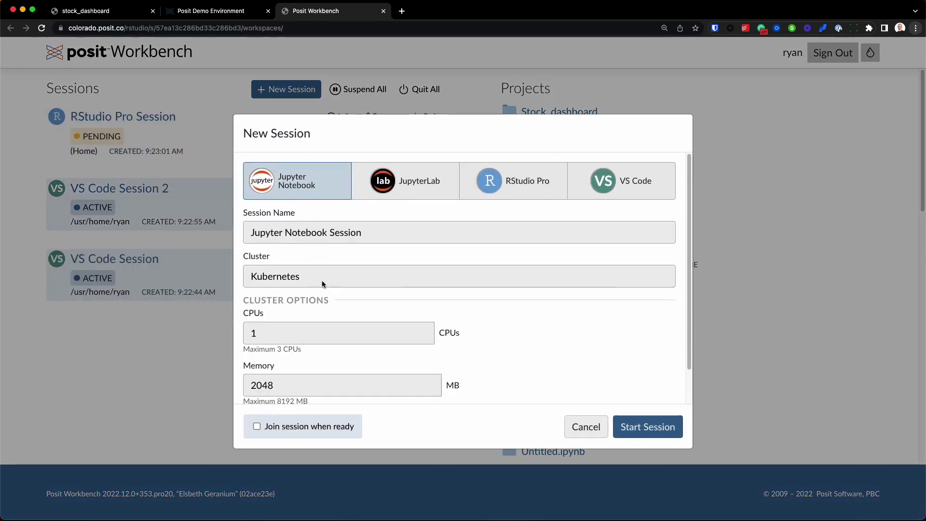
{"action": "left_click", "coordinate": [648, 428]}
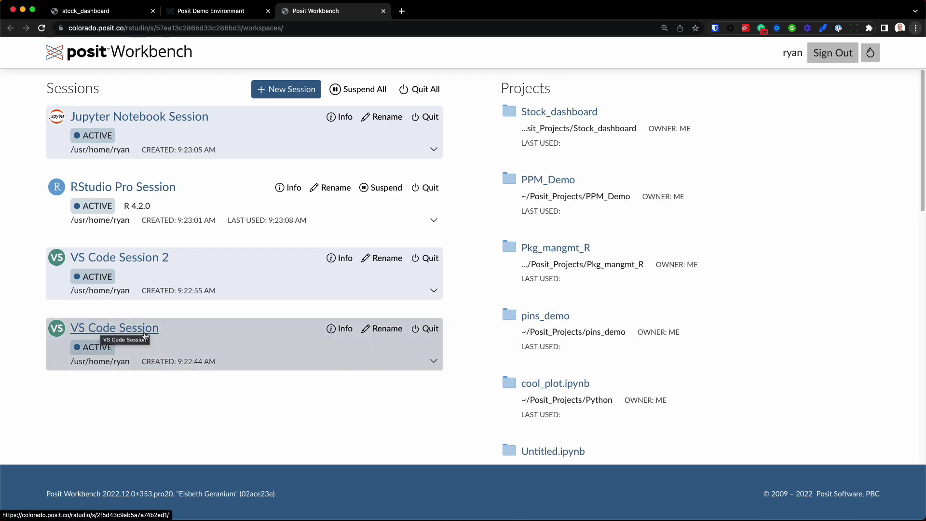
Step: Open VS Code Session, close its Get Started page, and return to the Posit Demo Environment page
{"action": "left_click", "coordinate": [140, 332]}
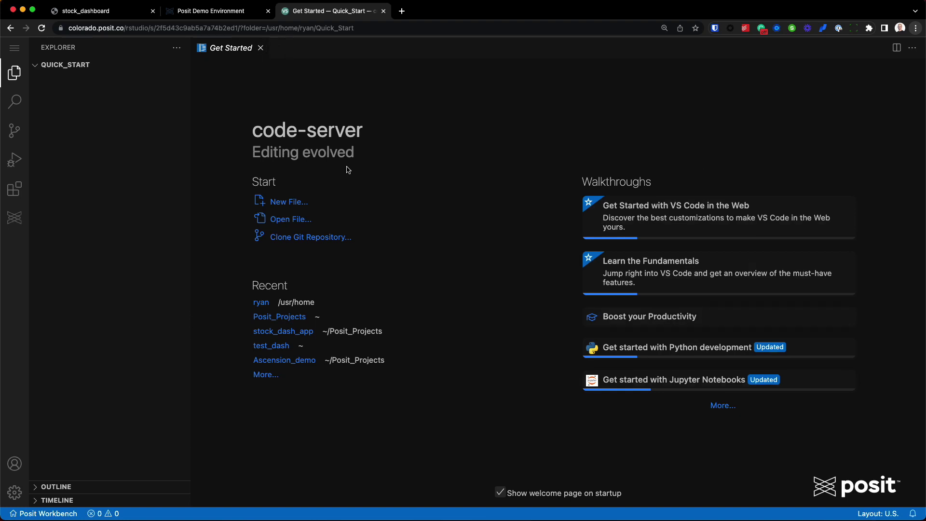
{"action": "left_click", "coordinate": [260, 48]}
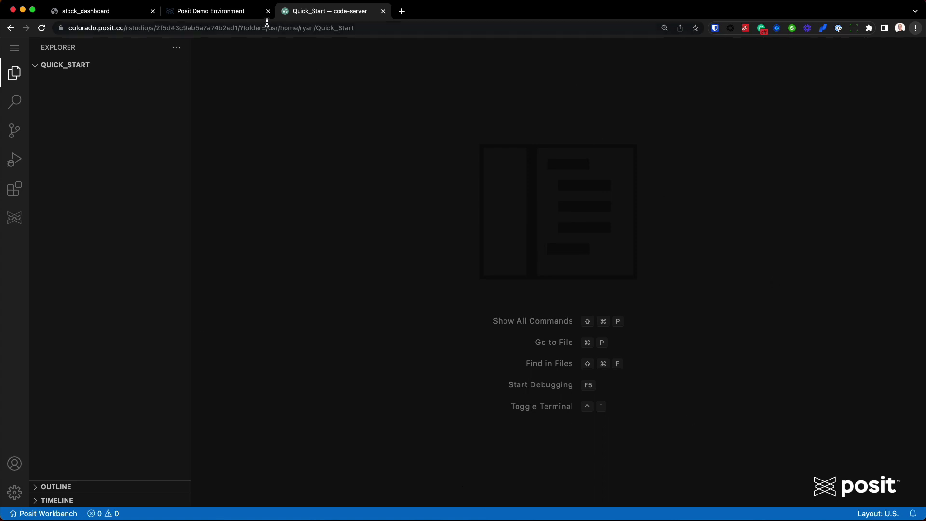
{"action": "left_click", "coordinate": [233, 14]}
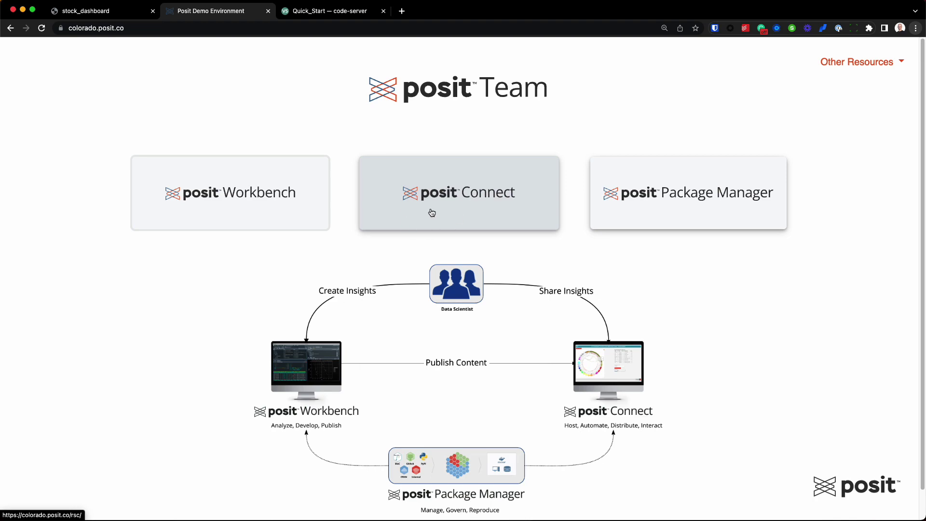
Step: Open the Connect card's link in a new browser tab and switch to it
{"action": "right_click", "coordinate": [465, 195]}
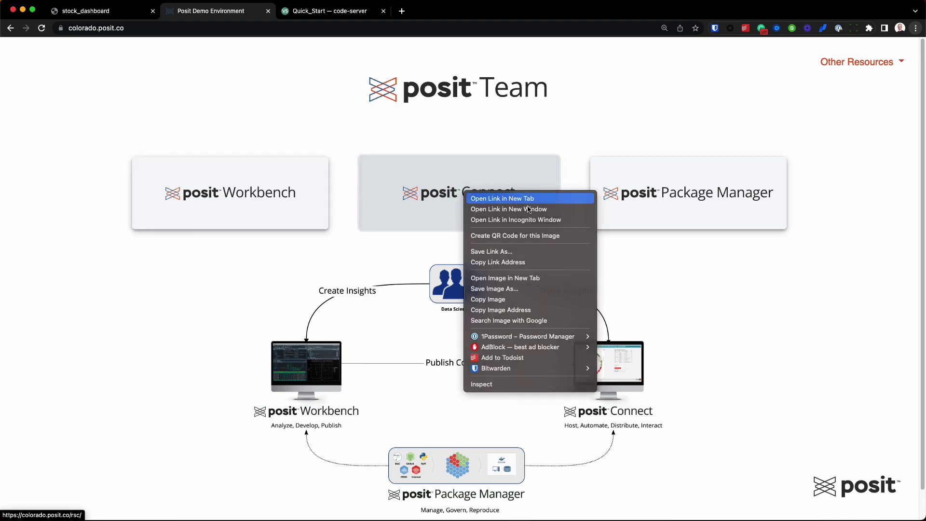
{"action": "left_click", "coordinate": [507, 199]}
{"action": "left_click", "coordinate": [461, 15]}
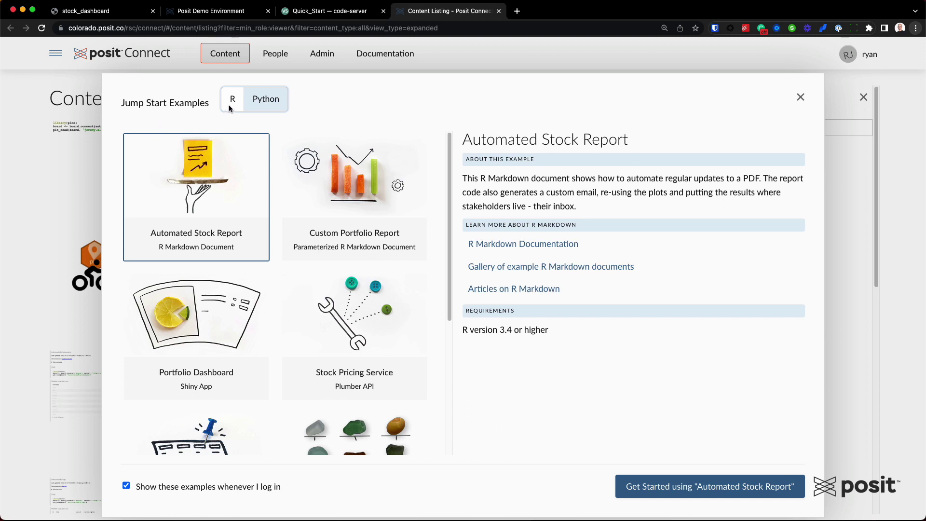
Step: Under Python Jump Start Examples, select Stock Pricing Dashboard and choose Get Started
{"action": "left_click", "coordinate": [246, 105]}
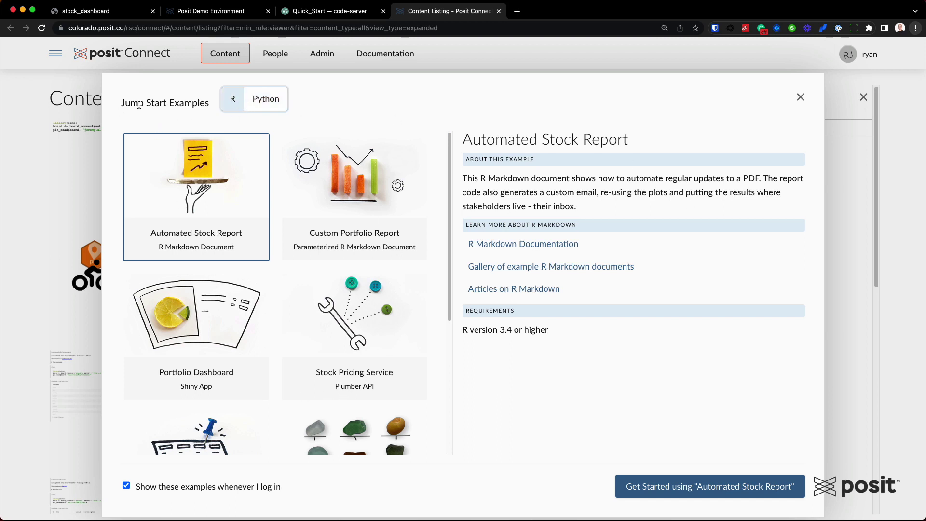
{"action": "left_click_drag", "start_coordinate": [449, 170], "coordinate": [450, 185]}
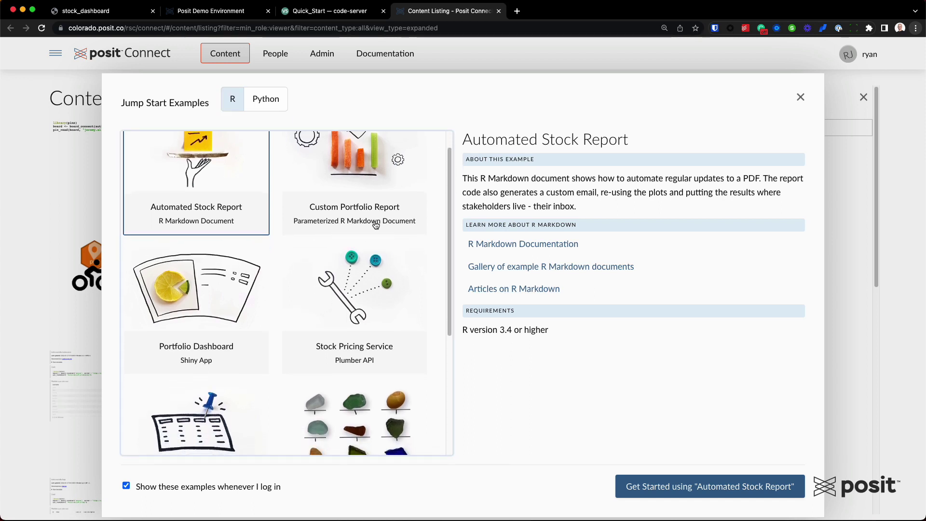
{"action": "scroll", "coordinate": [375, 226], "scroll_direction": "down", "scroll_amount": 3}
{"action": "scroll", "coordinate": [251, 275], "scroll_direction": "down", "scroll_amount": 2}
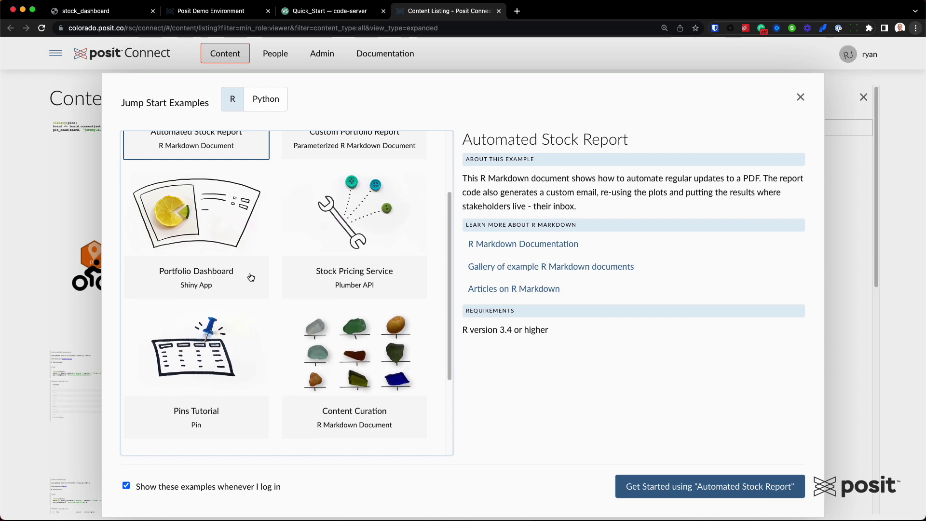
{"action": "scroll", "coordinate": [289, 361], "scroll_direction": "down", "scroll_amount": 3}
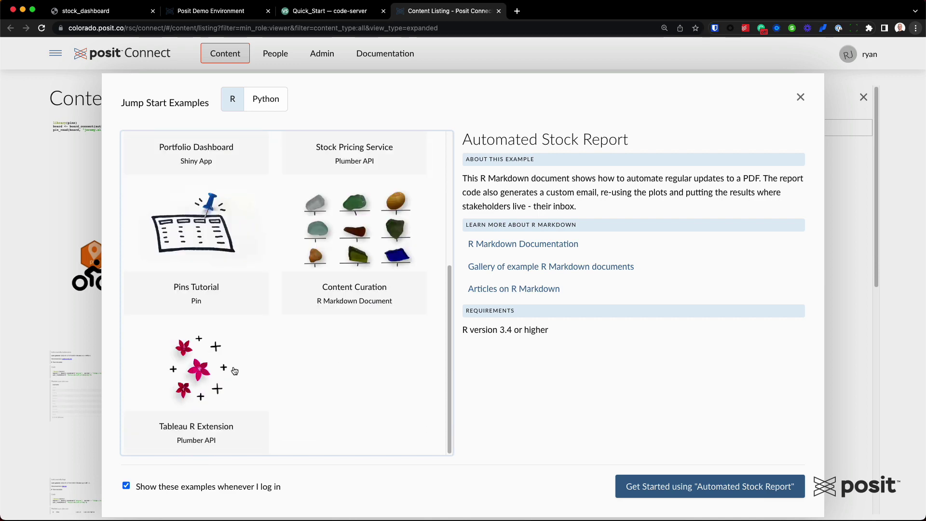
{"action": "scroll", "coordinate": [342, 289], "scroll_direction": "up", "scroll_amount": 5}
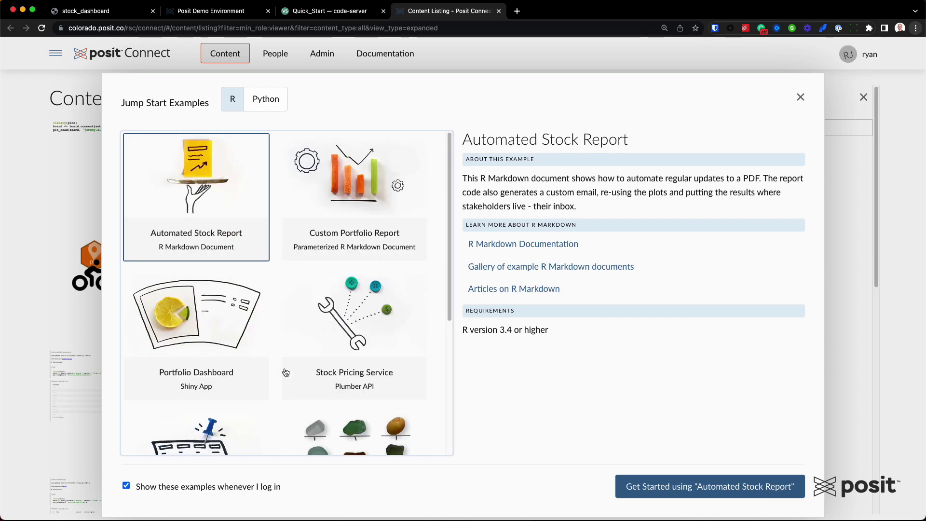
{"action": "left_click", "coordinate": [267, 103]}
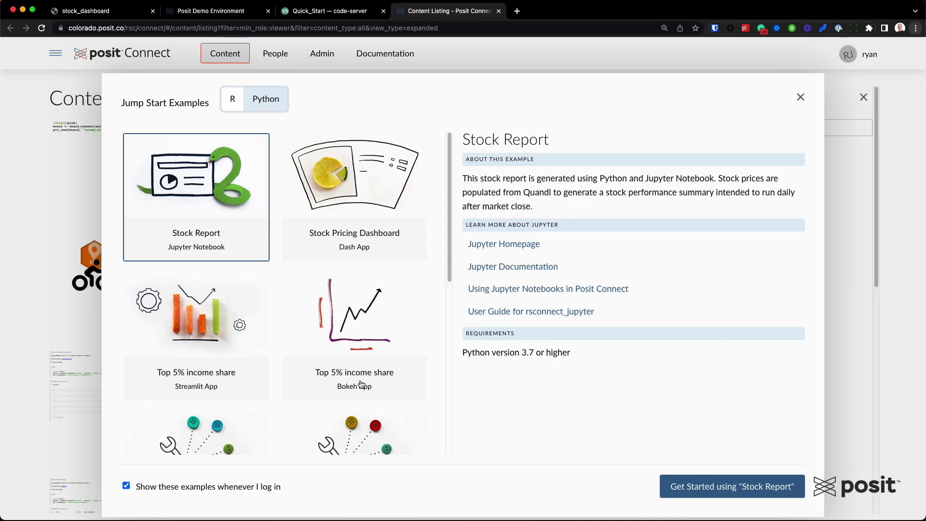
{"action": "scroll", "coordinate": [360, 385], "scroll_direction": "down", "scroll_amount": 5}
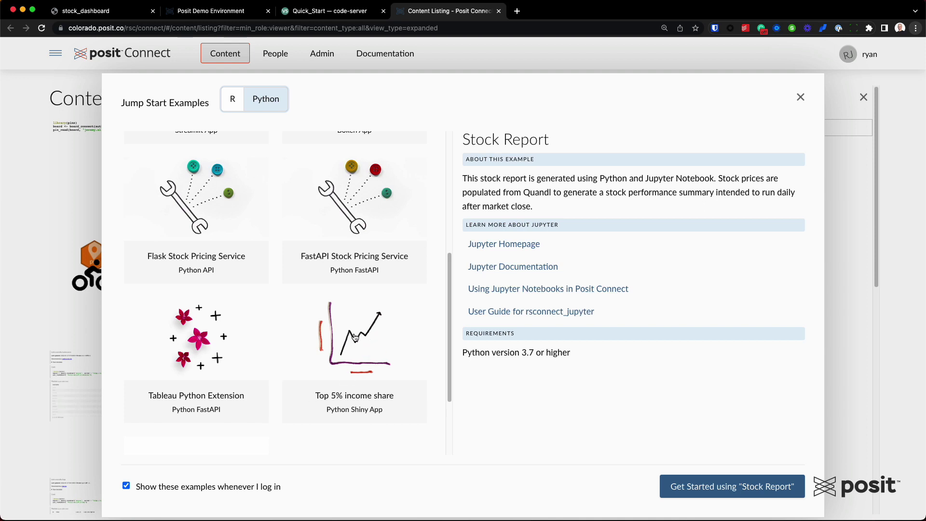
{"action": "scroll", "coordinate": [336, 367], "scroll_direction": "up", "scroll_amount": 5}
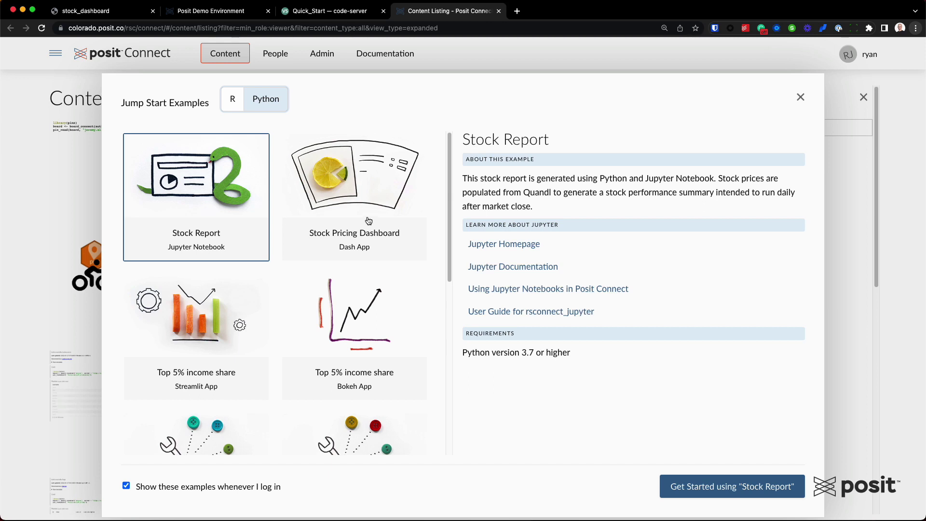
{"action": "left_click", "coordinate": [350, 215]}
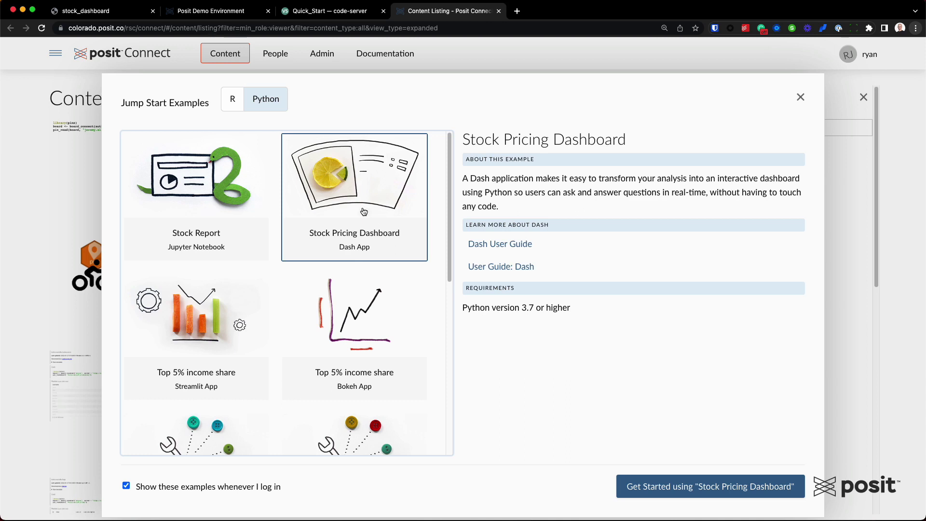
{"action": "left_click", "coordinate": [725, 490]}
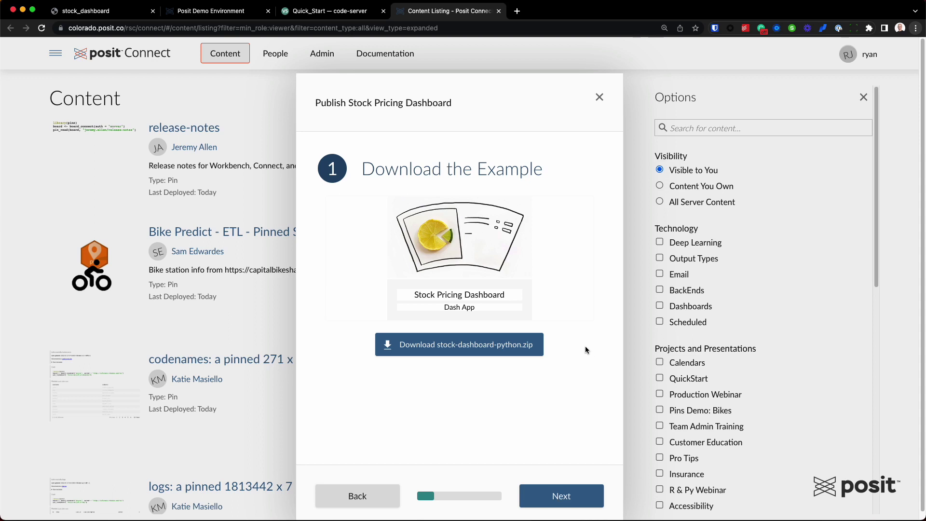
Step: Download stock-dashboard-python.zip and advance to step 2, Open & Install Dependencies
{"action": "left_click", "coordinate": [467, 348]}
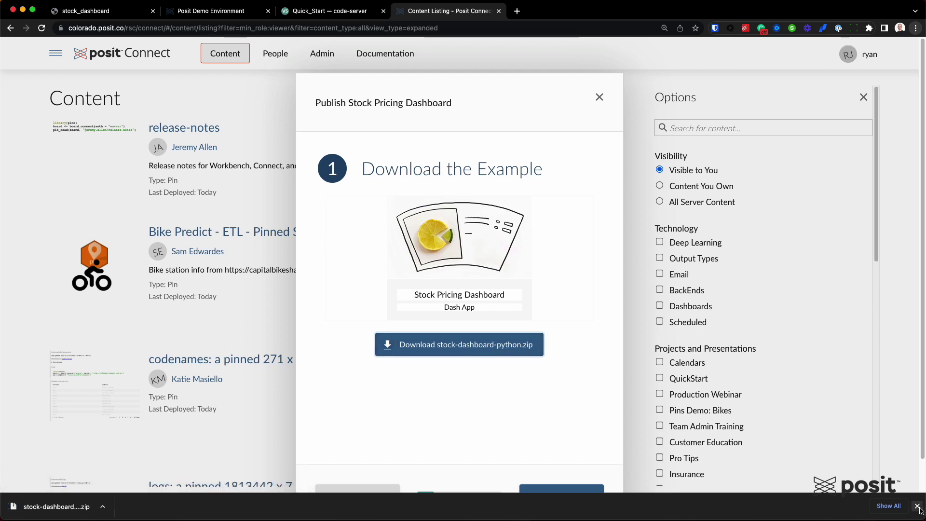
{"action": "scroll", "coordinate": [552, 455], "scroll_direction": "down", "scroll_amount": 2}
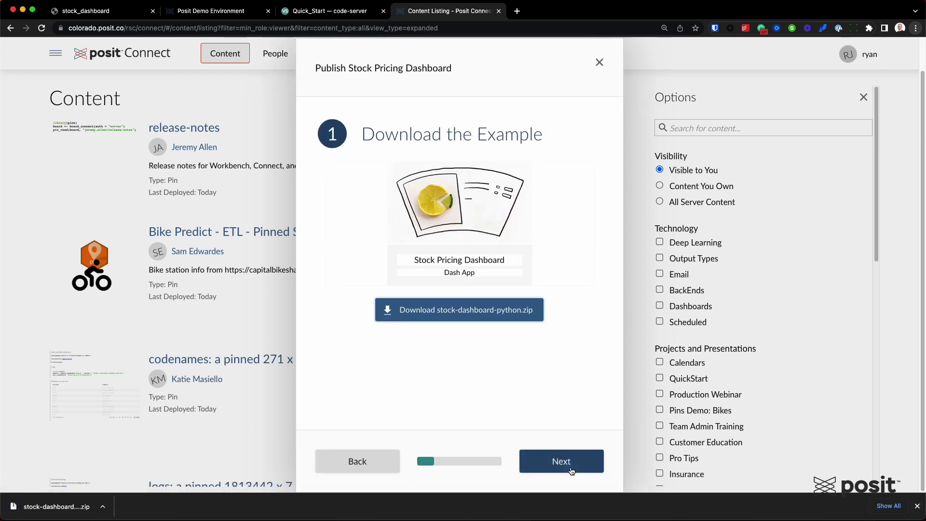
{"action": "left_click", "coordinate": [569, 463]}
Step: Highlight the 'Unzip stock-dashboard-python.zip' instruction, then switch to the Quick_Start code-server tab
{"action": "left_click", "coordinate": [917, 506]}
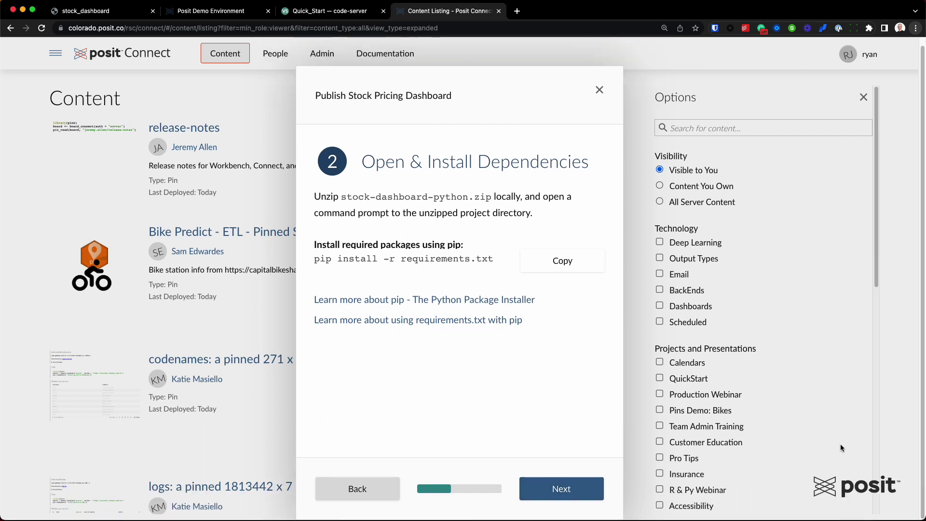
{"action": "left_click_drag", "start_coordinate": [313, 198], "coordinate": [491, 195]}
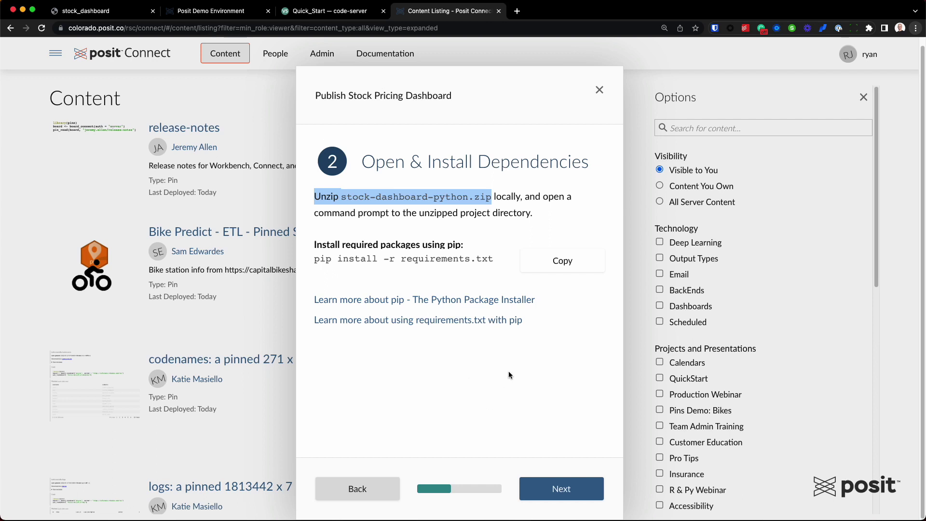
{"action": "left_click", "coordinate": [340, 14]}
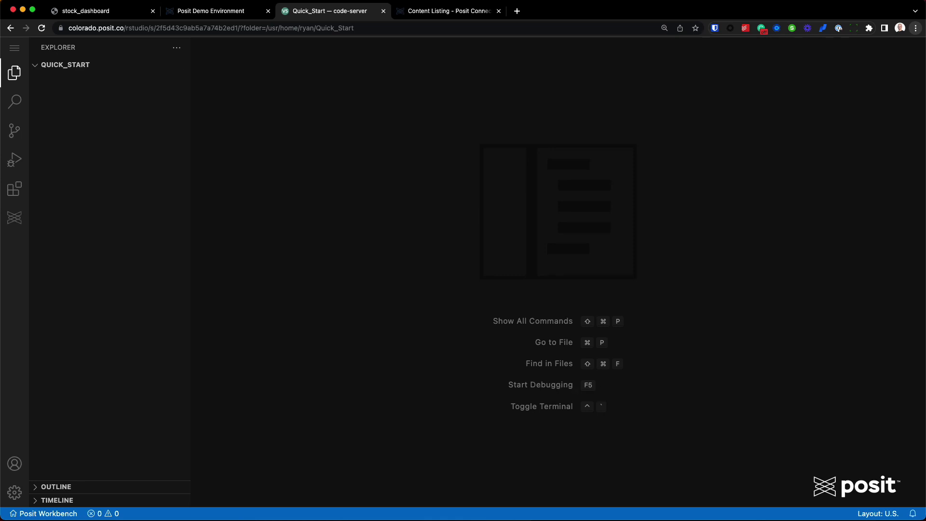
Step: Upload stock-dashboard-python.zip into the Quick_Start folder and close its preview tab
{"action": "left_click_drag", "start_coordinate": [925, 270], "coordinate": [75, 126]}
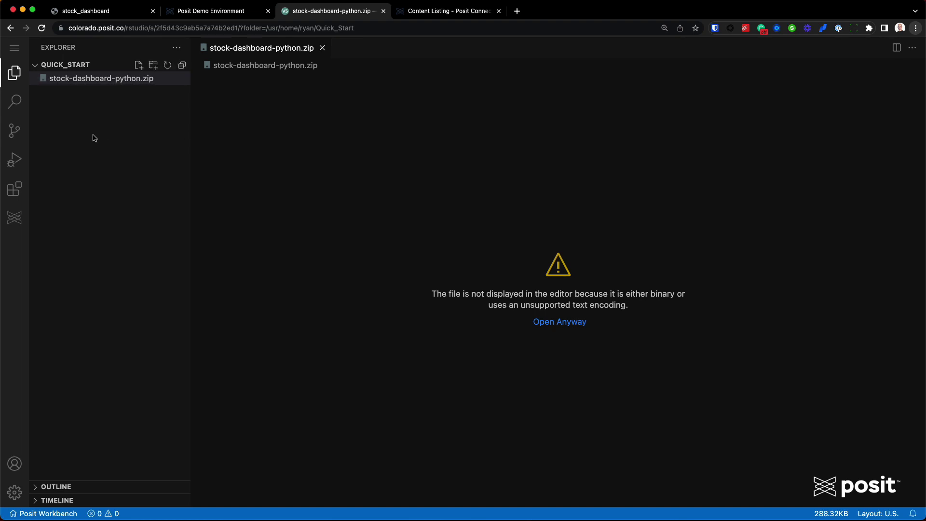
{"action": "left_click", "coordinate": [322, 48]}
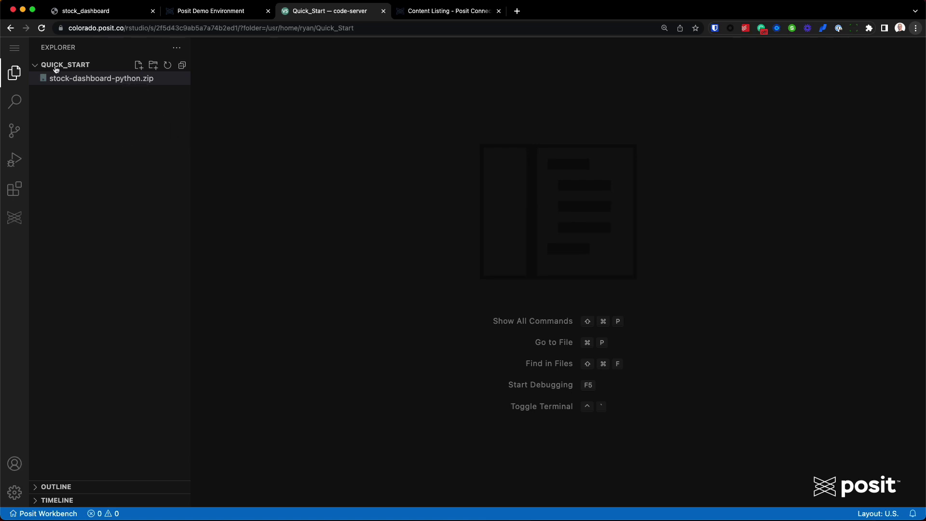
Step: Start an enlarged new terminal and confirm with pwd it is in Quick_Start
{"action": "left_click", "coordinate": [18, 52]}
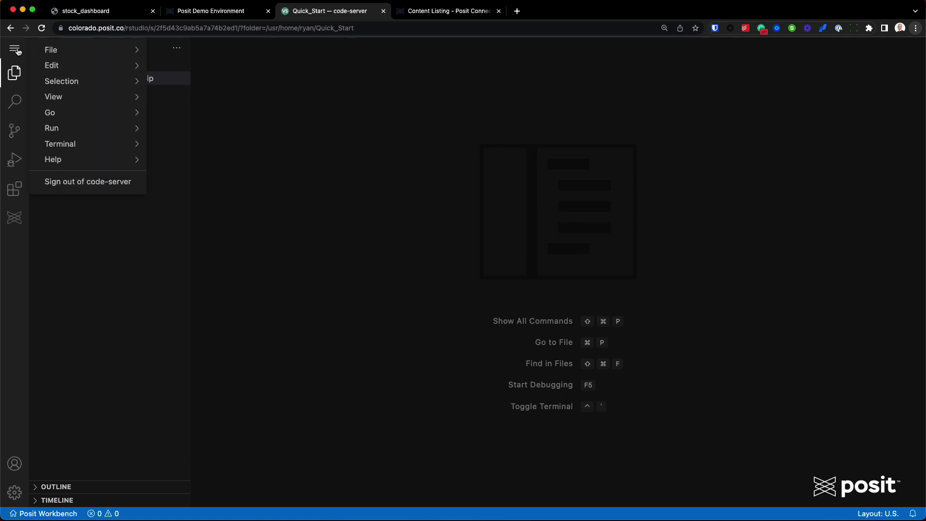
{"action": "mouse_move", "coordinate": [75, 143]}
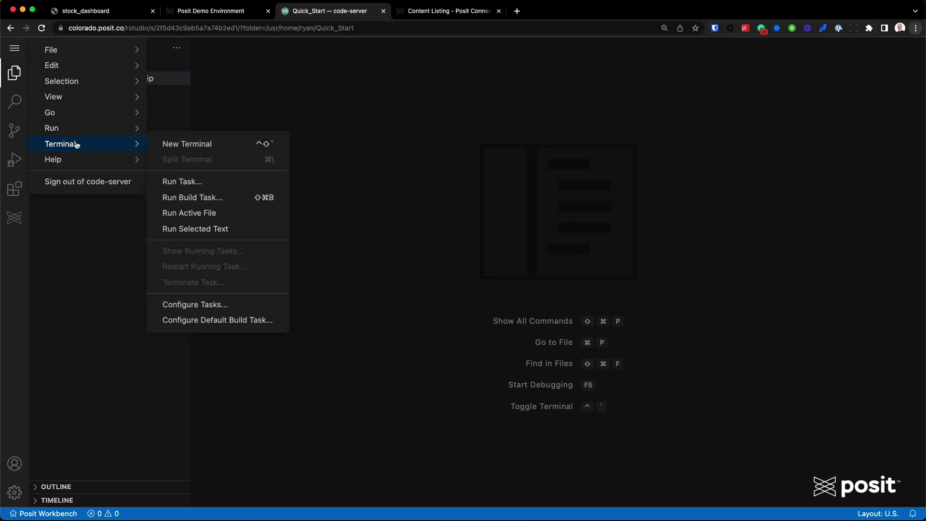
{"action": "left_click", "coordinate": [188, 144]}
{"action": "left_click_drag", "start_coordinate": [552, 400], "coordinate": [544, 262]}
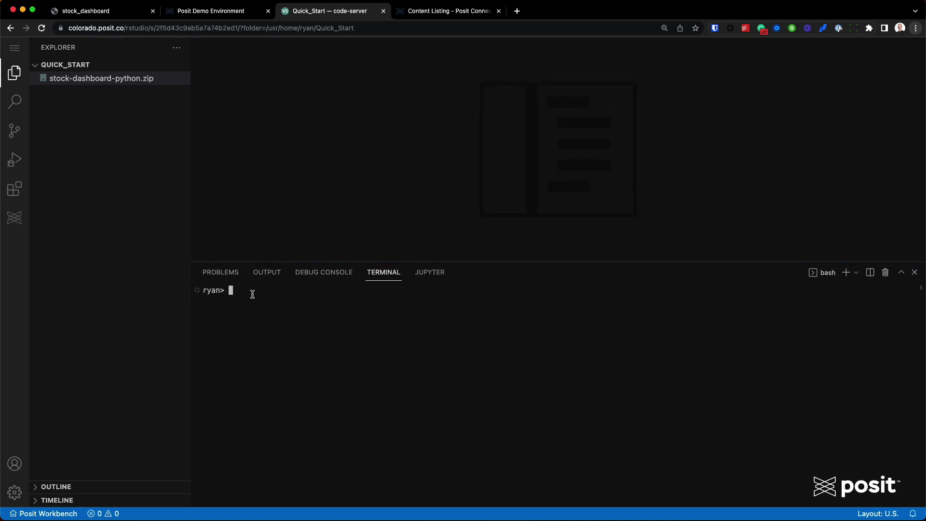
{"action": "type", "text": "pwd"}
{"action": "key", "text": "Return"}
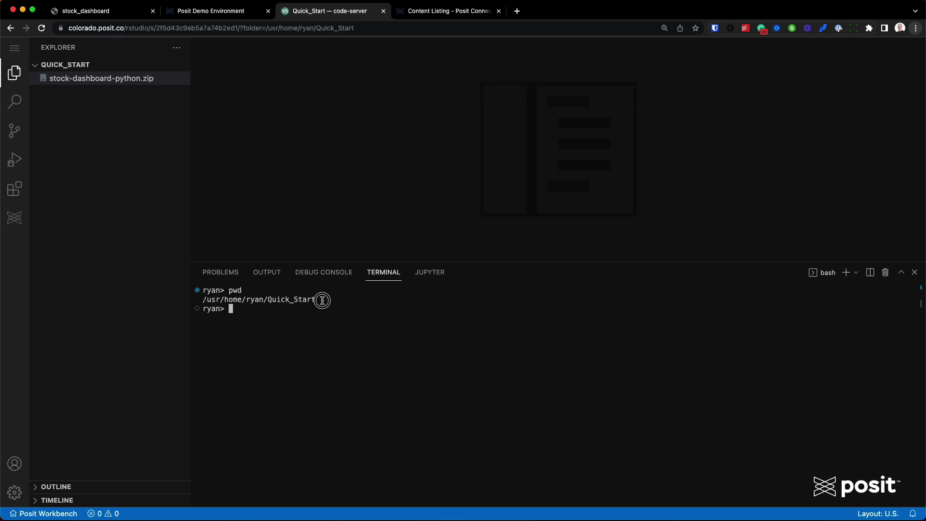
{"action": "left_click_drag", "start_coordinate": [321, 299], "coordinate": [268, 303]}
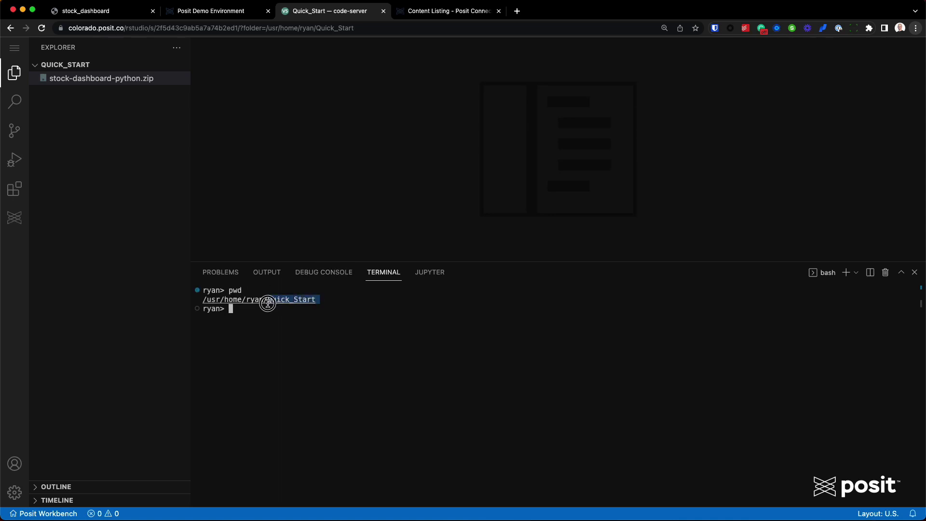
{"action": "left_click", "coordinate": [242, 315]}
Step: List the folder with ls, then unzip stock-dashboard-python.zip
{"action": "type", "text": "ls"}
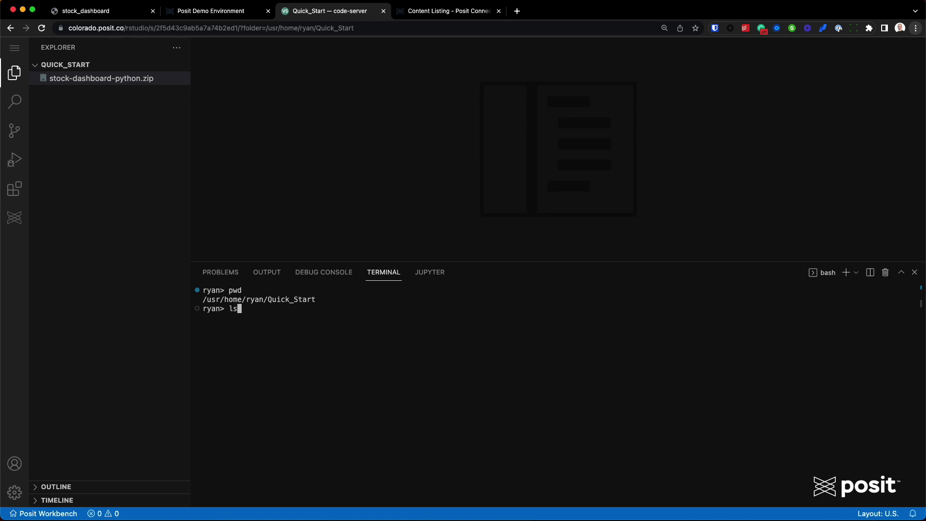
{"action": "key", "text": "Return"}
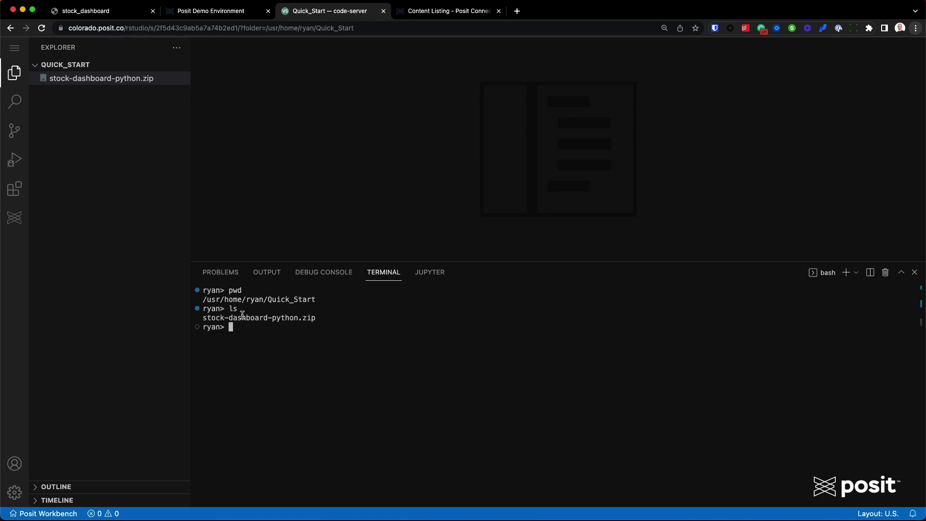
{"action": "left_click_drag", "start_coordinate": [316, 318], "coordinate": [208, 319]}
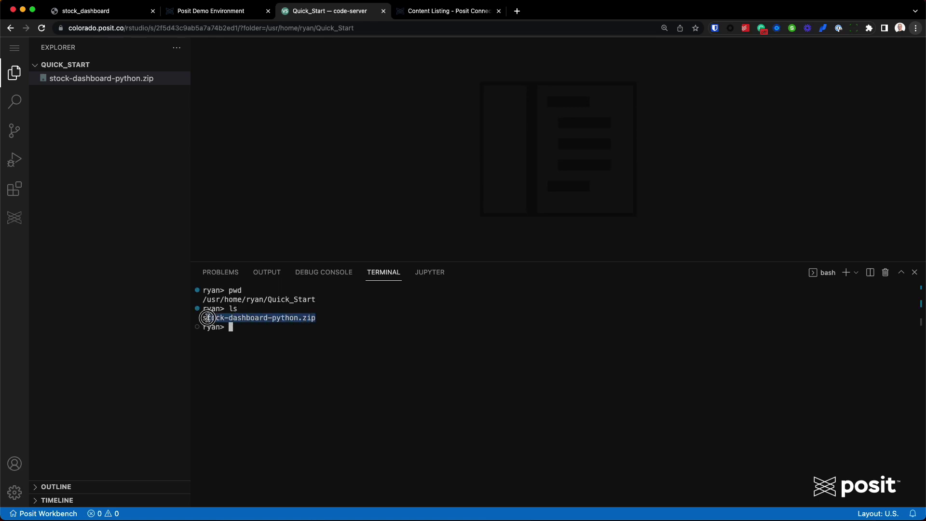
{"action": "left_click", "coordinate": [241, 329]}
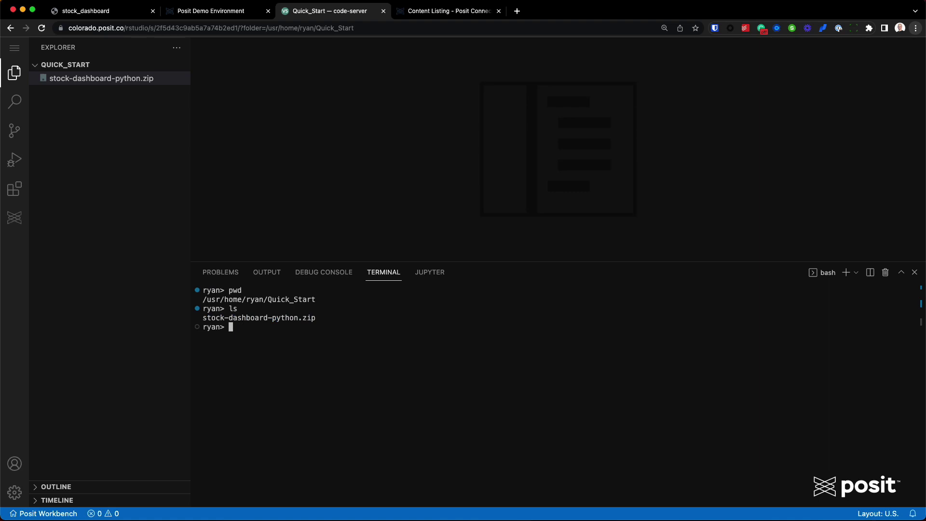
{"action": "type", "text": "unzip s"}
{"action": "key", "text": "Tab"}
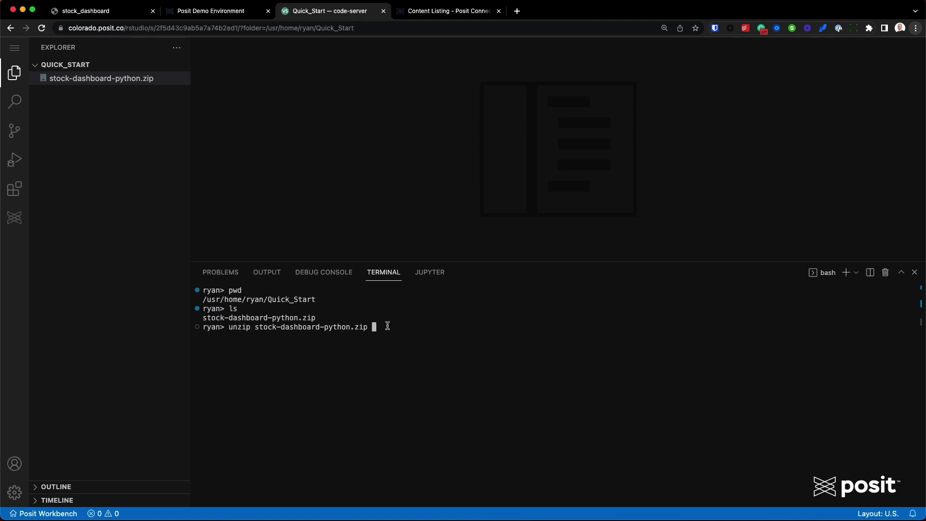
{"action": "key", "text": "Return"}
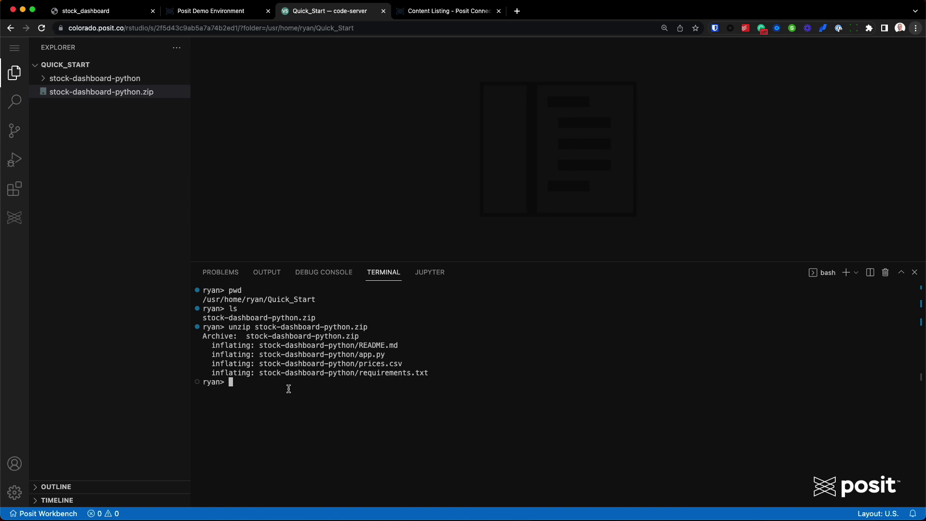
Step: Change the terminal into stock-dashboard-python and confirm the path with pwd
{"action": "type", "text": "cd sto"}
{"action": "key", "text": "Tab"}
{"action": "key", "text": "Return"}
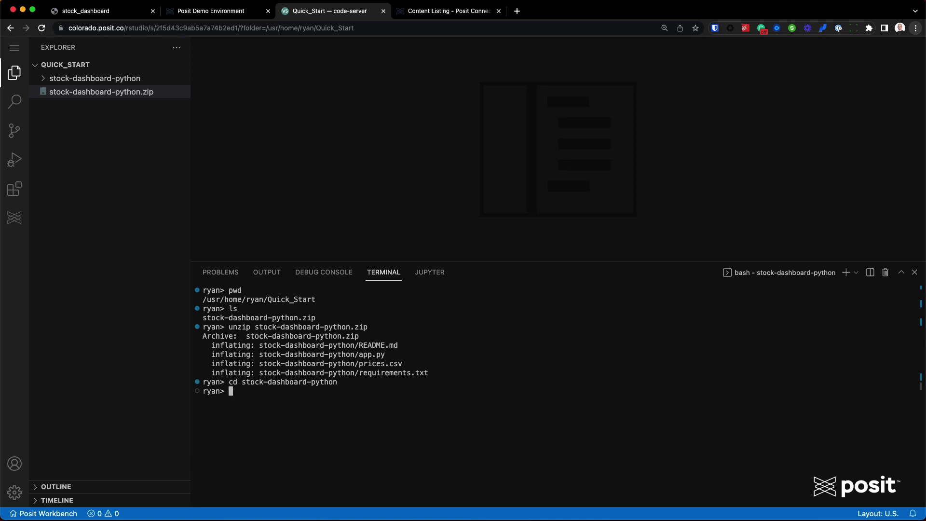
{"action": "key", "text": "ctrl+l"}
{"action": "type", "text": "p"}
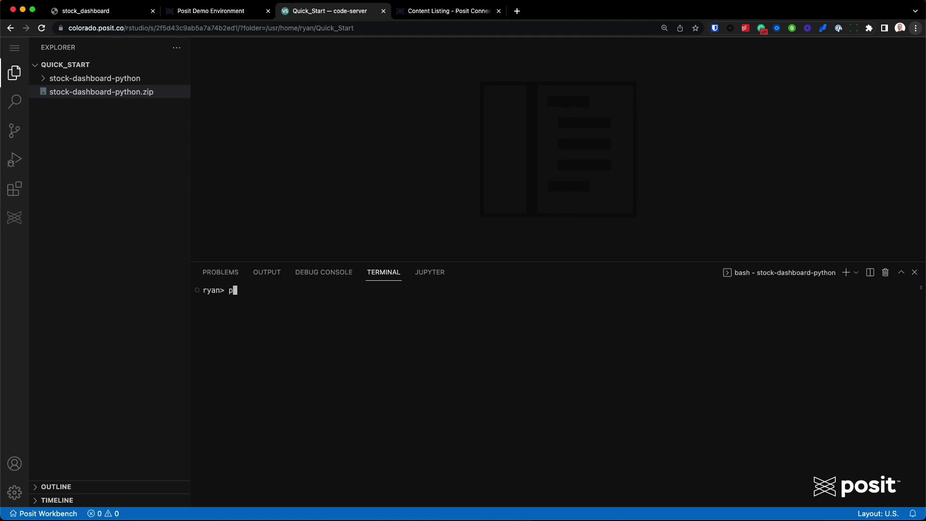
{"action": "type", "text": "wd"}
{"action": "key", "text": "Return"}
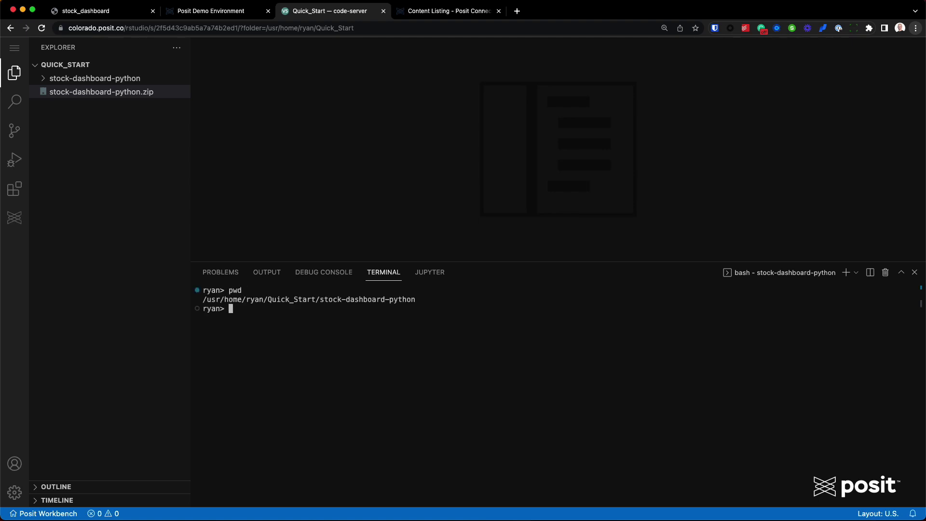
{"action": "left_click_drag", "start_coordinate": [419, 300], "coordinate": [318, 304]}
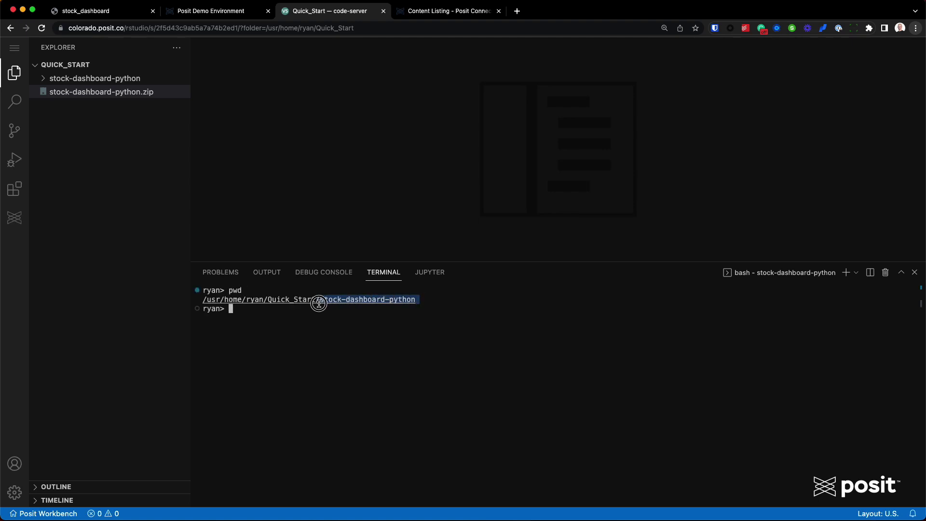
{"action": "left_click", "coordinate": [411, 307]}
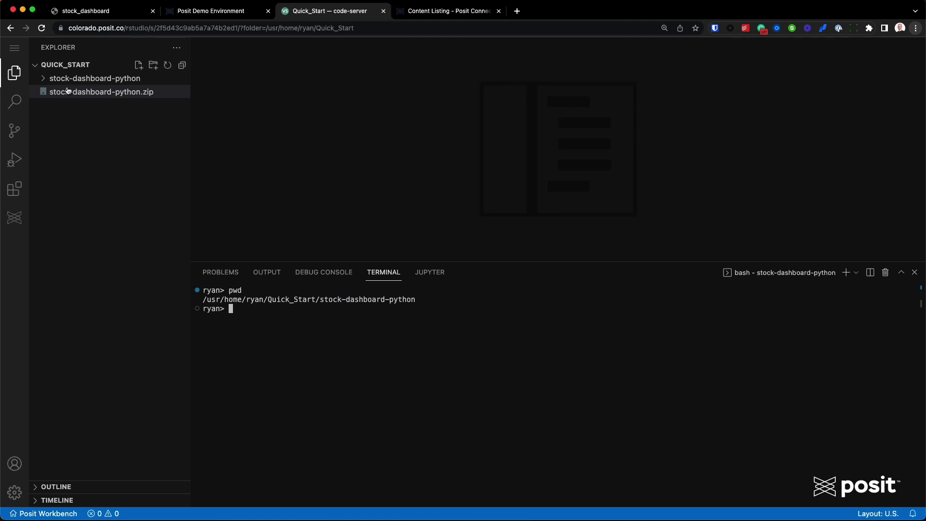
Step: Open app.py from the stock-dashboard-python folder and resize the terminal below the code
{"action": "left_click", "coordinate": [48, 80]}
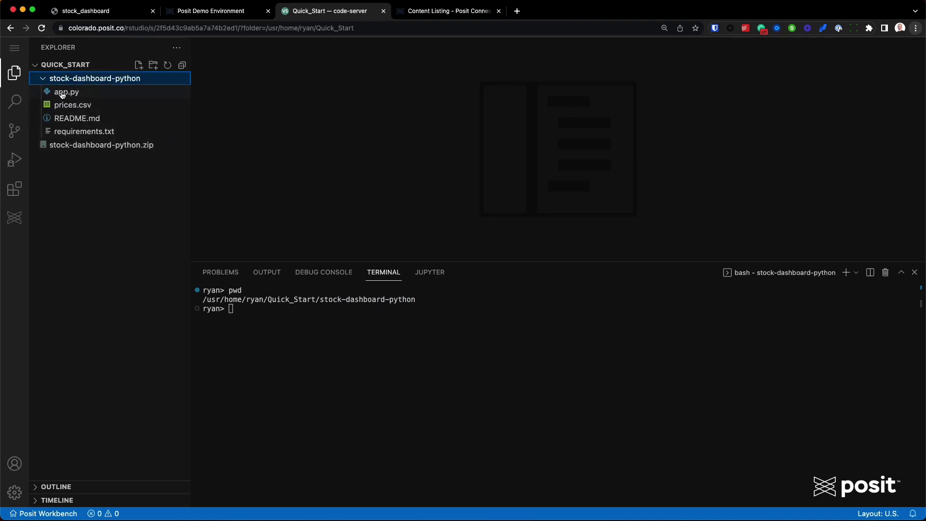
{"action": "left_click", "coordinate": [75, 95]}
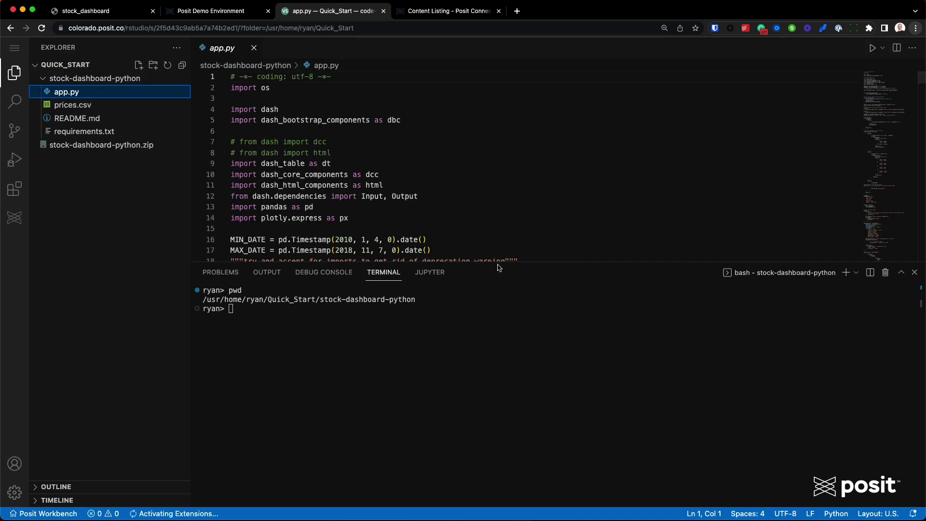
{"action": "left_click_drag", "start_coordinate": [496, 261], "coordinate": [491, 420]}
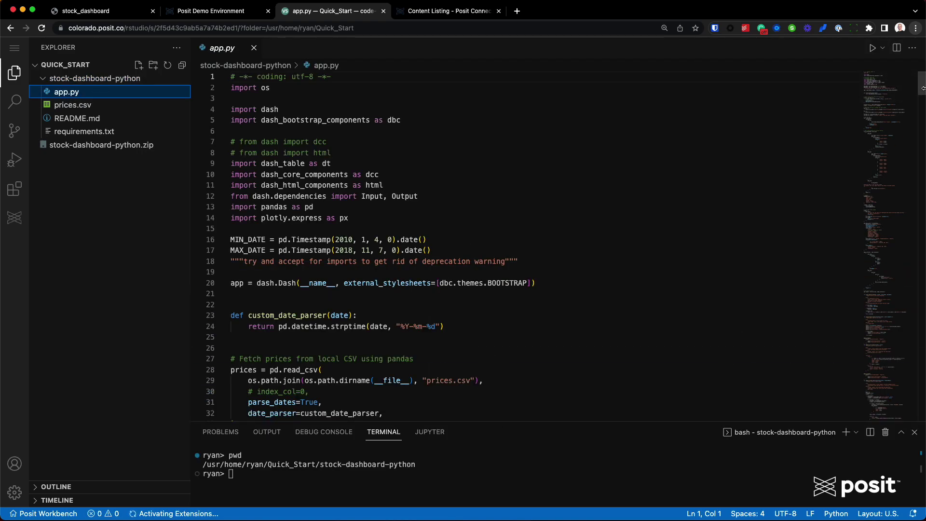
{"action": "mouse_move", "coordinate": [922, 84]}
{"action": "left_mouse_down"}
{"action": "mouse_move", "coordinate": [922, 235]}
{"action": "mouse_move", "coordinate": [922, 73]}
{"action": "left_mouse_up"}
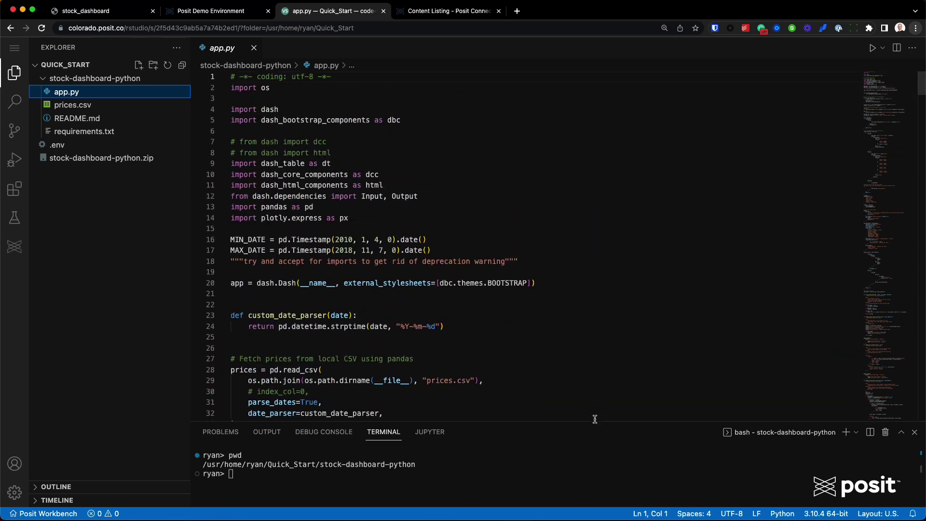
{"action": "left_click_drag", "start_coordinate": [595, 420], "coordinate": [595, 228]}
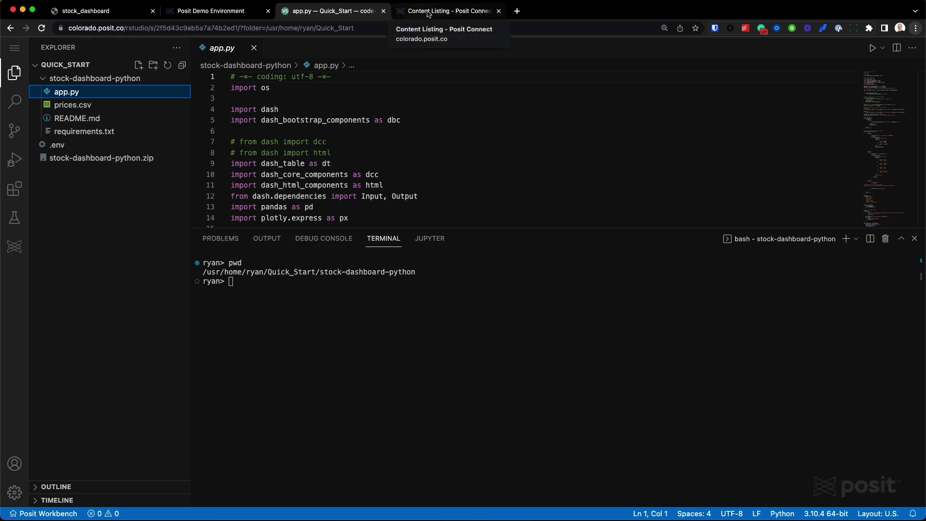
{"action": "left_click", "coordinate": [455, 14]}
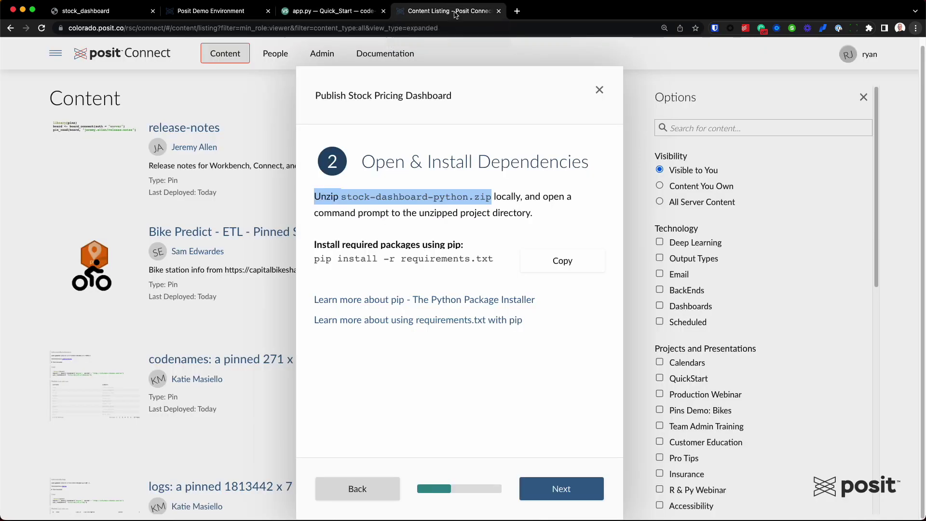
{"action": "left_click", "coordinate": [534, 270]}
{"action": "left_click_drag", "start_coordinate": [314, 245], "coordinate": [452, 245]}
{"action": "double_click", "coordinate": [453, 245]}
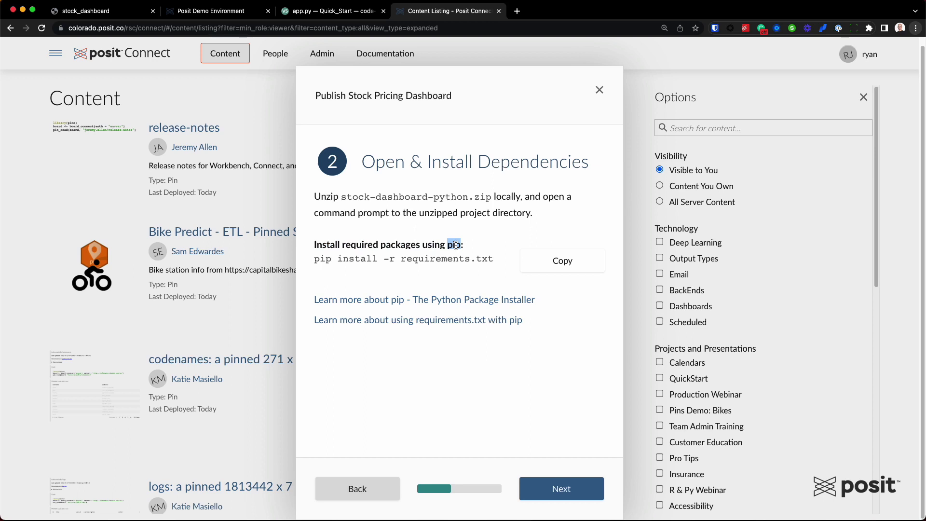
{"action": "double_click", "coordinate": [351, 261]}
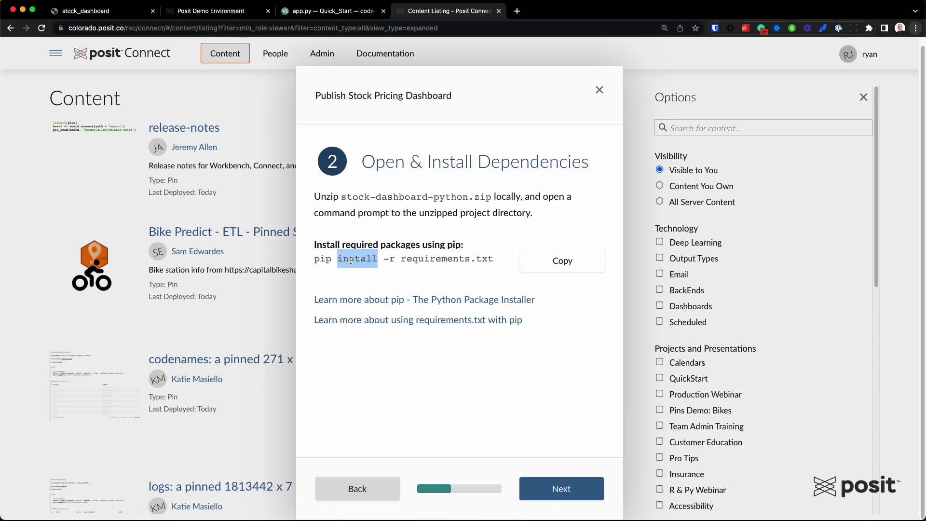
{"action": "left_click_drag", "start_coordinate": [400, 259], "coordinate": [494, 259]}
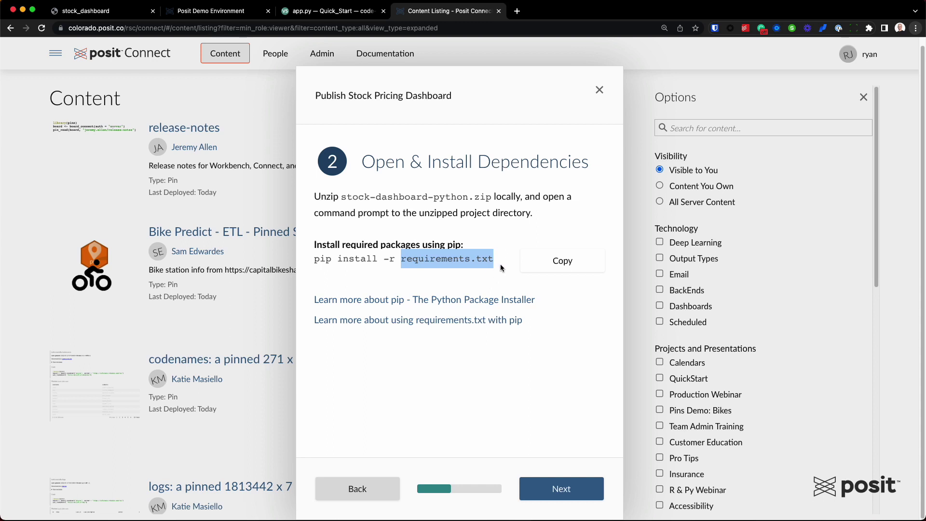
{"action": "left_click", "coordinate": [328, 13]}
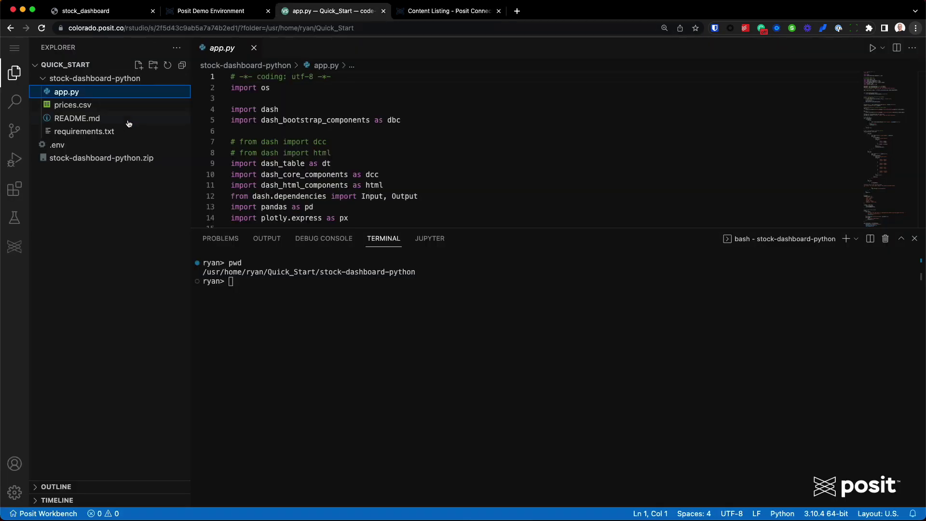
Step: Open requirements.txt and copy Connect's pip install -r requirements.txt command for the terminal
{"action": "left_click", "coordinate": [78, 134]}
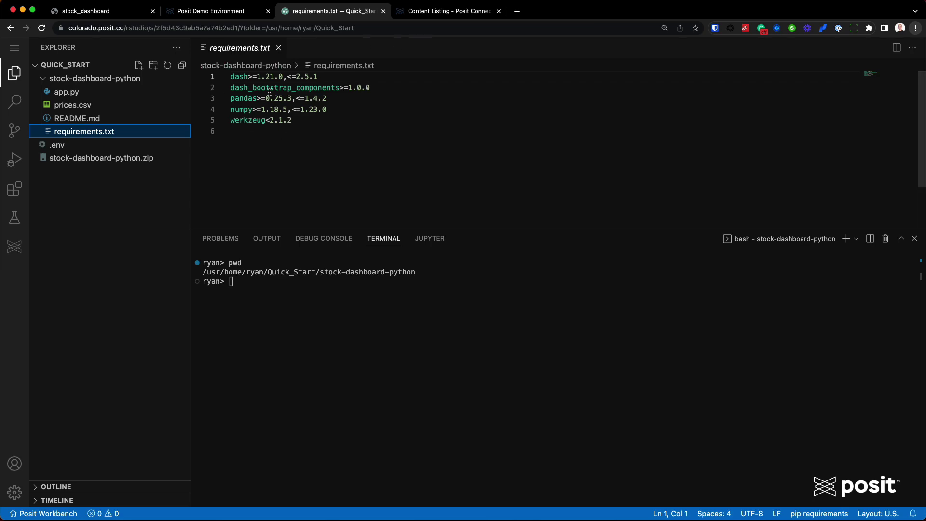
{"action": "left_click", "coordinate": [448, 11]}
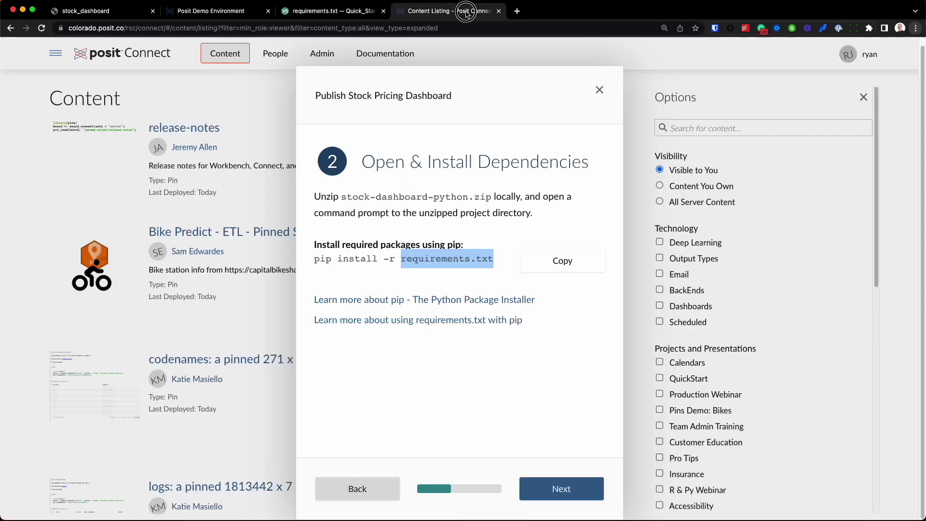
{"action": "left_click", "coordinate": [560, 263]}
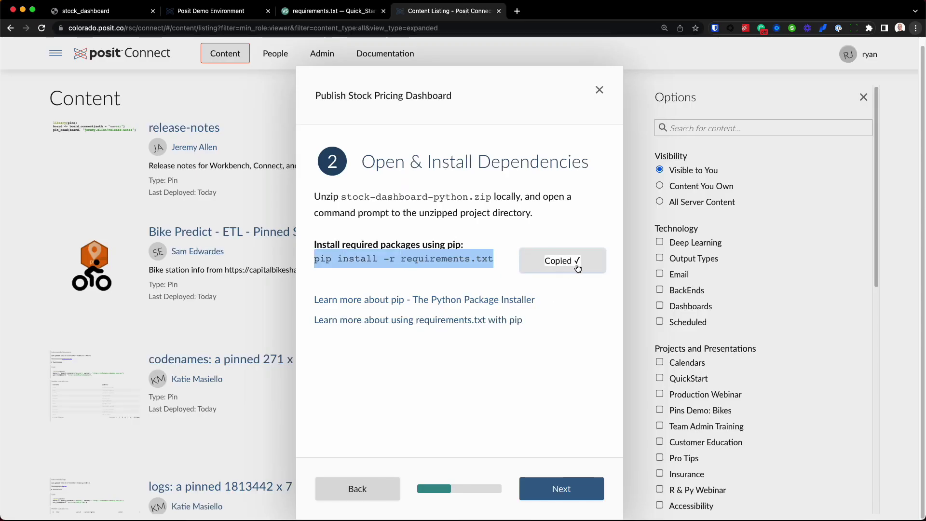
{"action": "left_click", "coordinate": [327, 15]}
{"action": "left_click", "coordinate": [251, 283]}
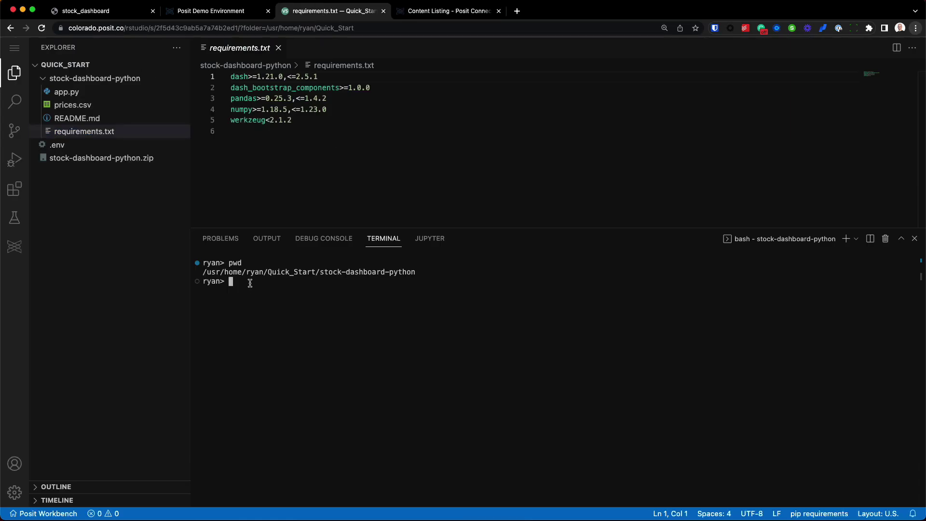
Step: Run pip install -r requirements.txt and highlight the Package Manager index URL it used
{"action": "key", "text": "super+v"}
{"action": "key", "text": "Return"}
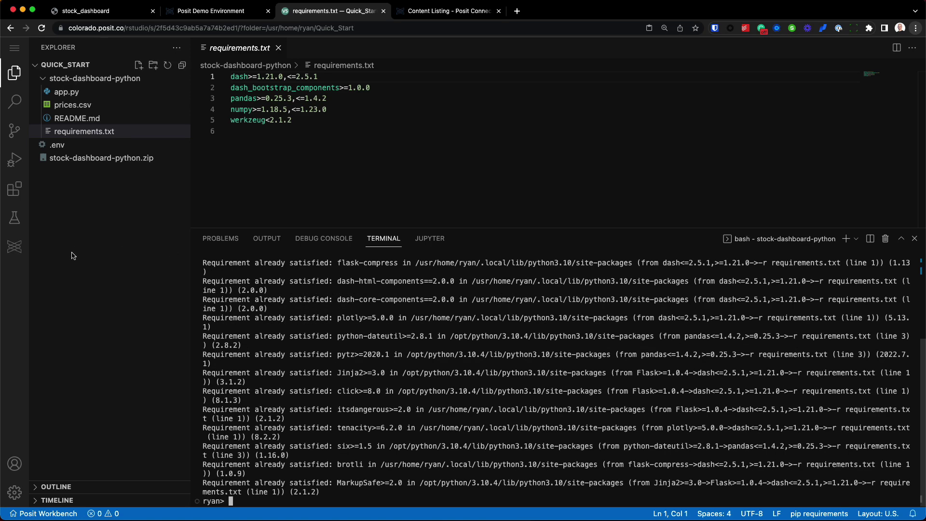
{"action": "left_click_drag", "start_coordinate": [203, 373], "coordinate": [332, 373]}
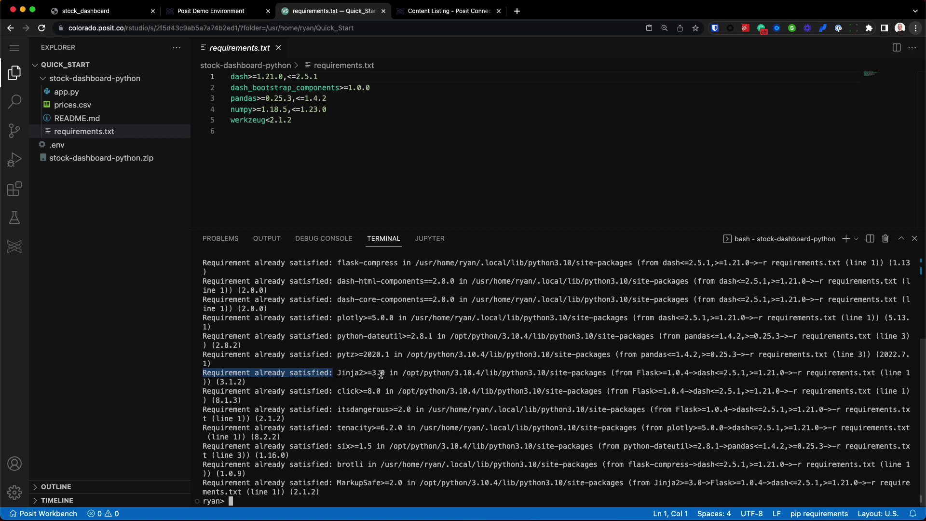
{"action": "scroll", "coordinate": [380, 375], "scroll_direction": "up", "scroll_amount": 5}
{"action": "scroll", "coordinate": [380, 375], "scroll_direction": "up", "scroll_amount": 1}
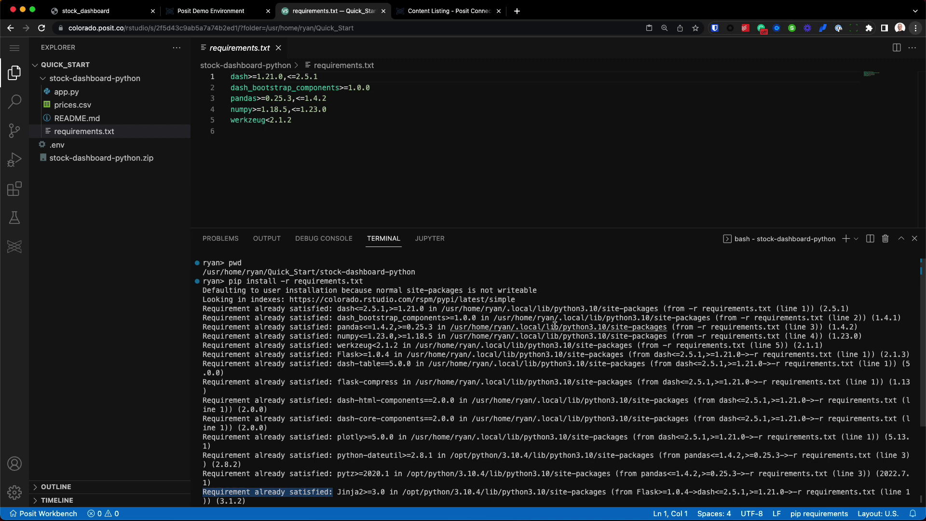
{"action": "left_click_drag", "start_coordinate": [526, 300], "coordinate": [201, 299]}
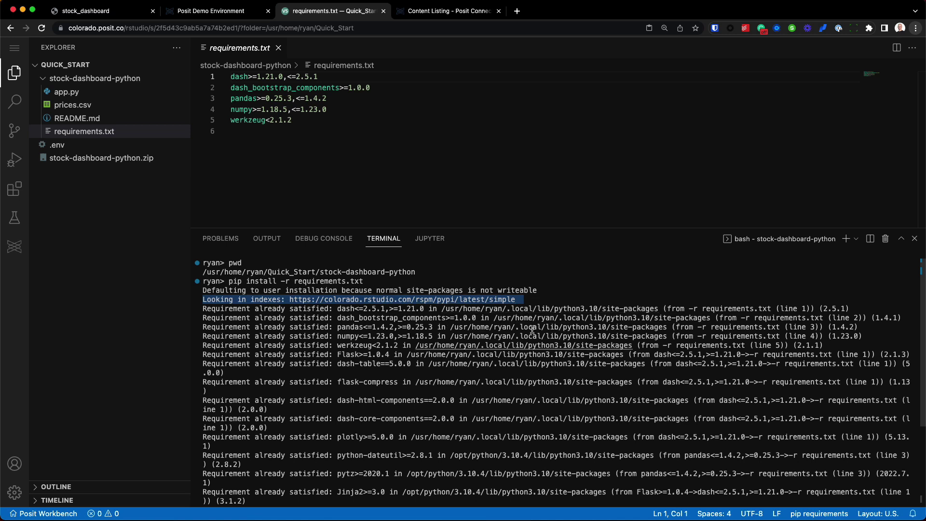
Step: Open Posit Package Manager from the Posit Team landing page in a new tab
{"action": "left_click", "coordinate": [214, 14]}
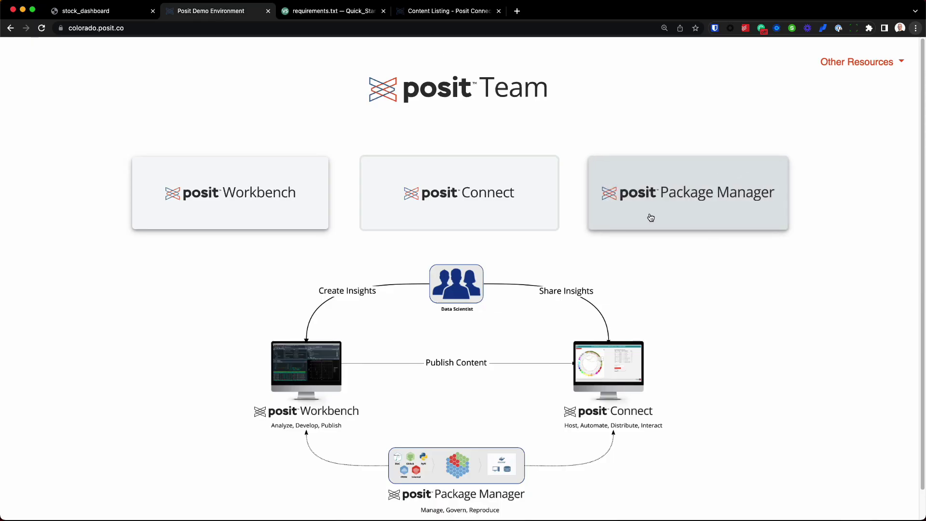
{"action": "right_click", "coordinate": [712, 210]}
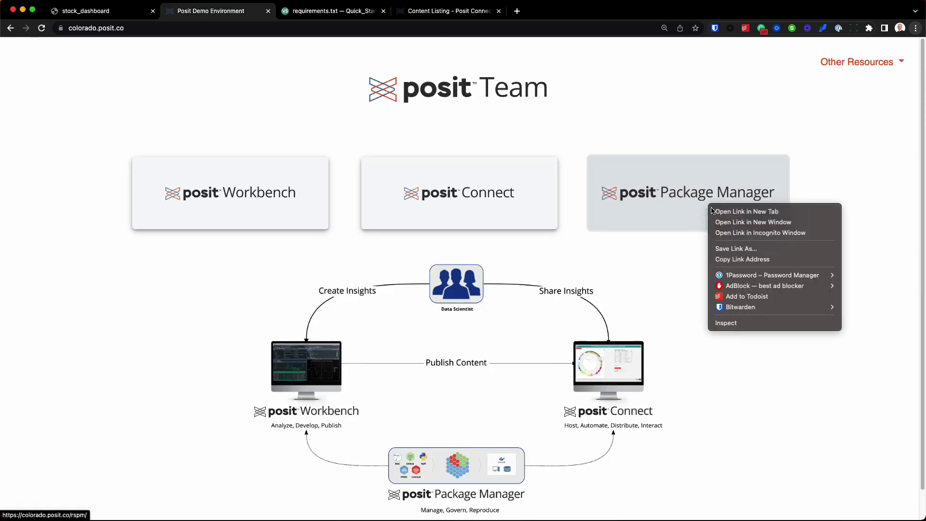
{"action": "left_click", "coordinate": [738, 212]}
{"action": "left_click", "coordinate": [549, 18]}
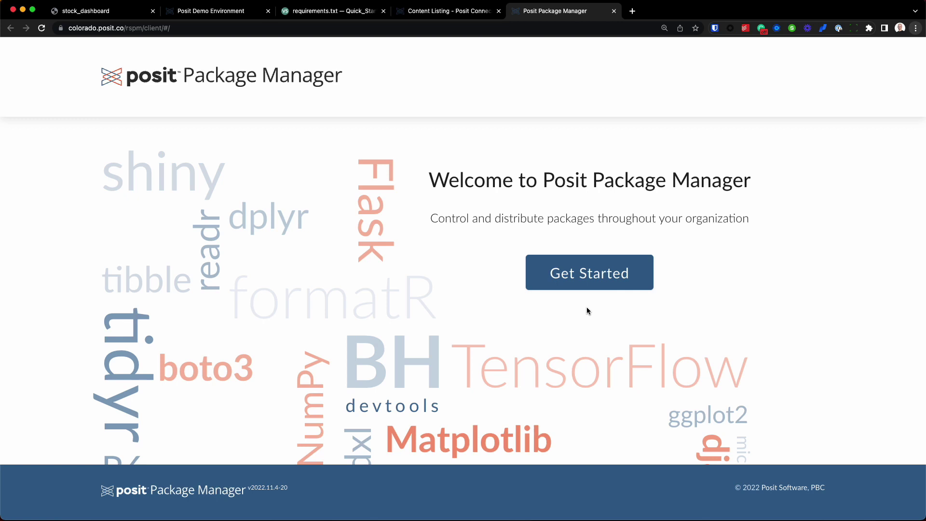
Step: Open the package browser and view the cran, internal, then bioconductor R repositories
{"action": "left_click", "coordinate": [588, 275]}
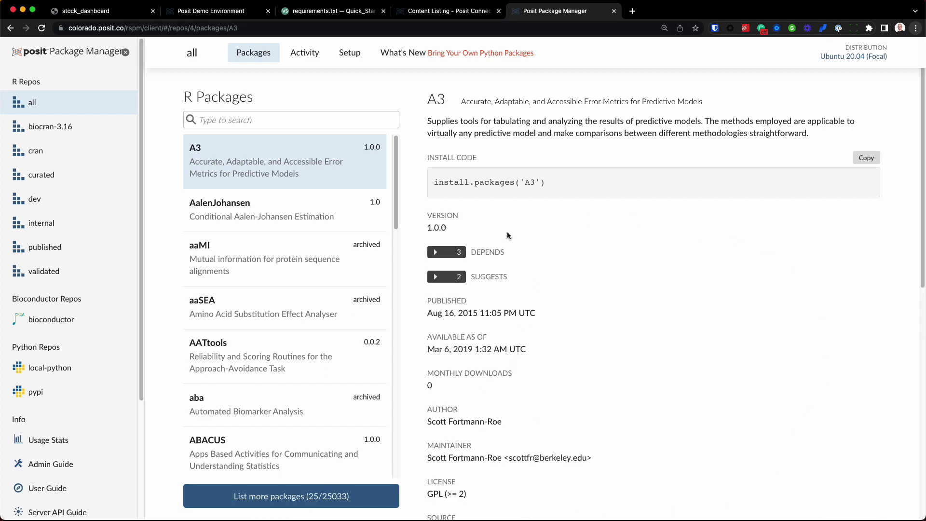
{"action": "left_click_drag", "start_coordinate": [141, 193], "coordinate": [141, 151]}
{"action": "left_click_drag", "start_coordinate": [50, 86], "coordinate": [7, 85]}
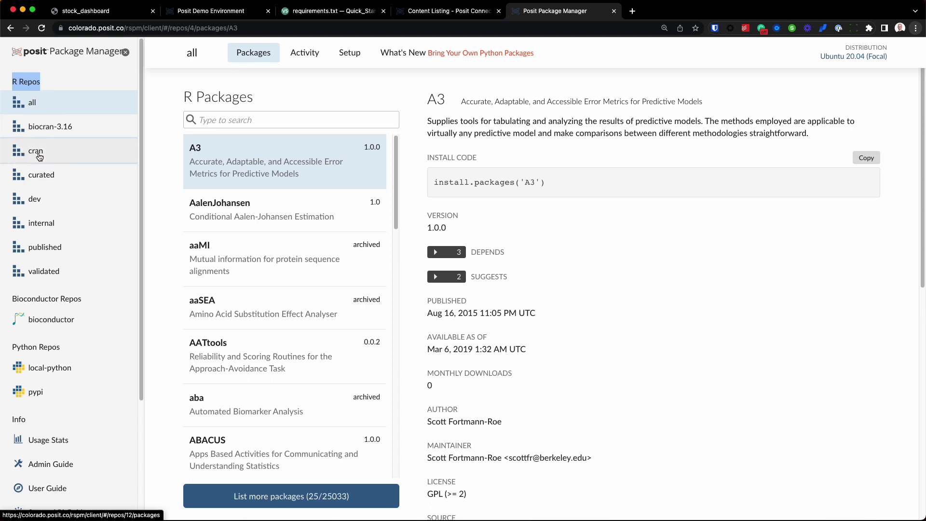
{"action": "left_click", "coordinate": [40, 156]}
{"action": "left_click", "coordinate": [57, 228]}
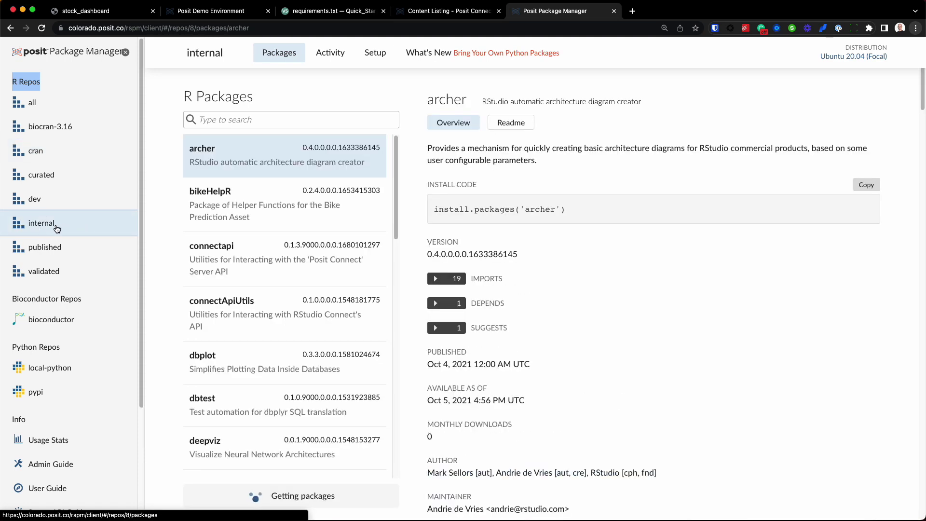
{"action": "scroll", "coordinate": [143, 288], "scroll_direction": "down", "scroll_amount": 3}
{"action": "left_click", "coordinate": [62, 249]}
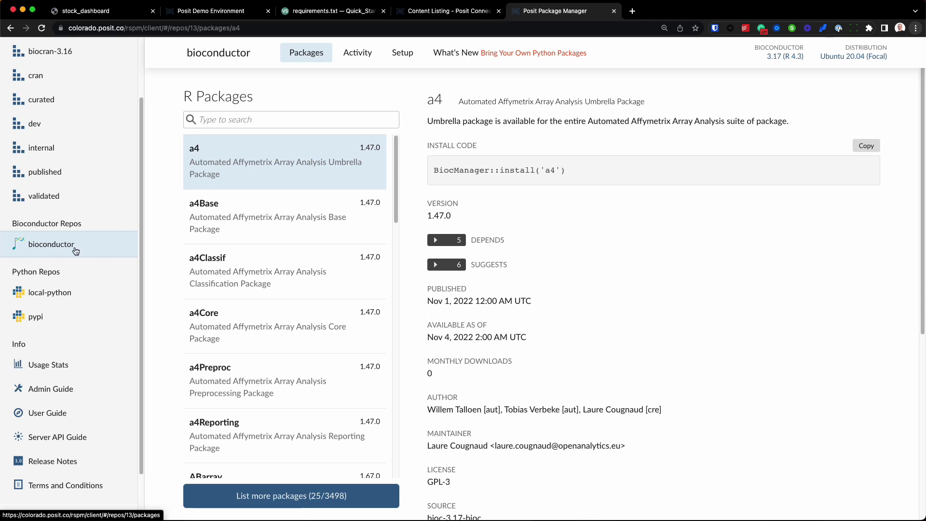
{"action": "scroll", "coordinate": [83, 254], "scroll_direction": "down", "scroll_amount": 2}
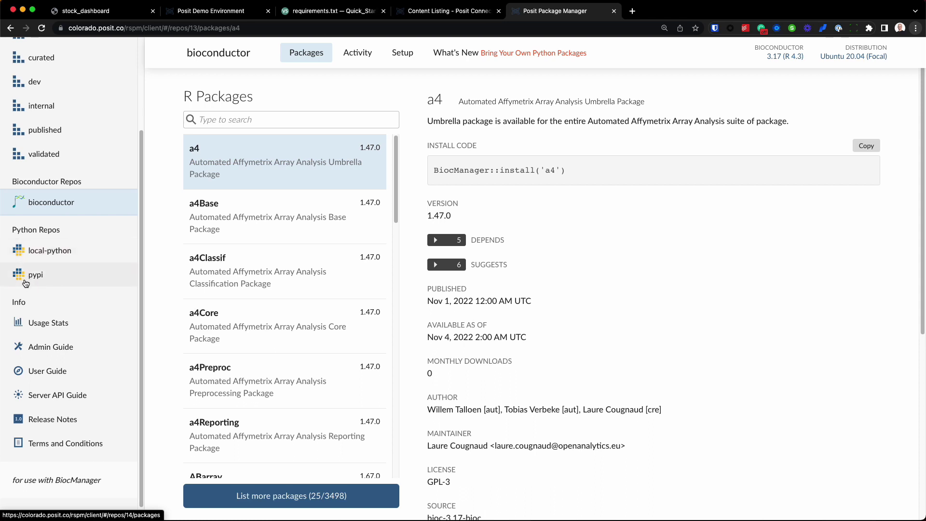
{"action": "left_click", "coordinate": [43, 279]}
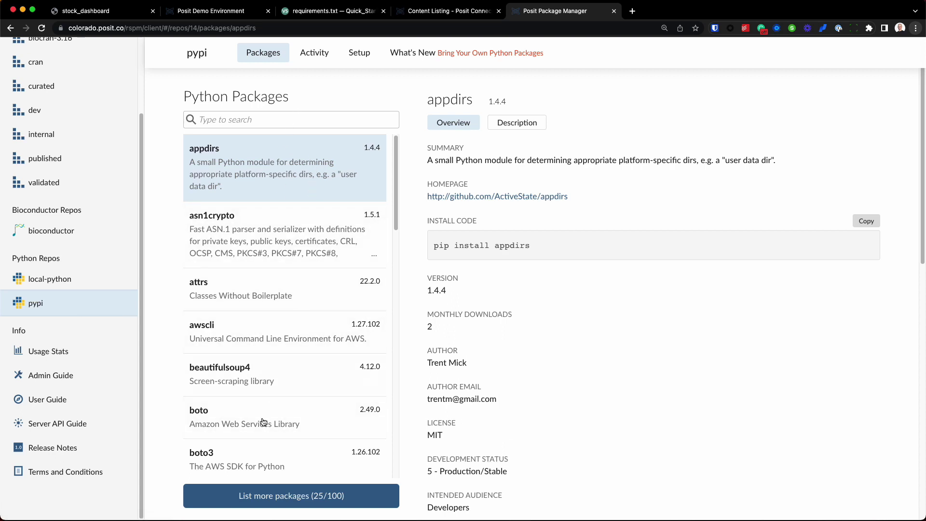
{"action": "left_click", "coordinate": [286, 122]}
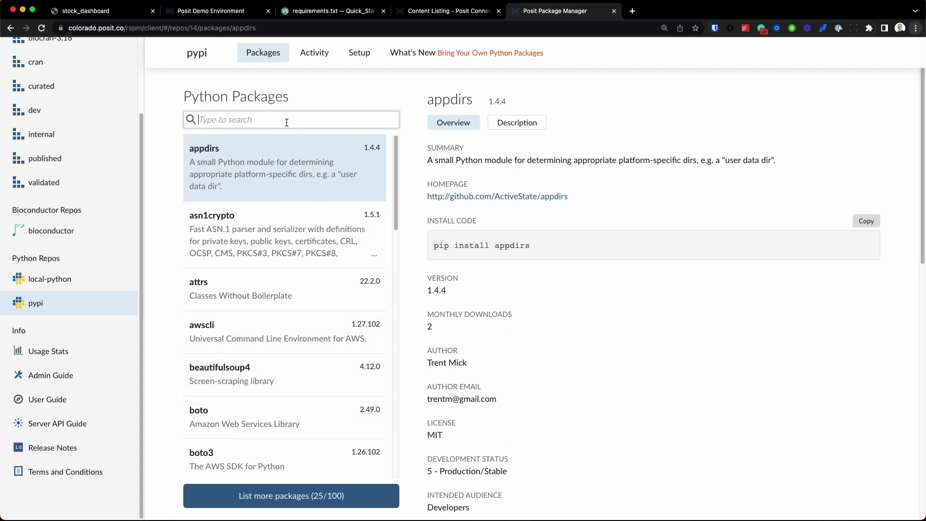
{"action": "type", "text": "numpy"}
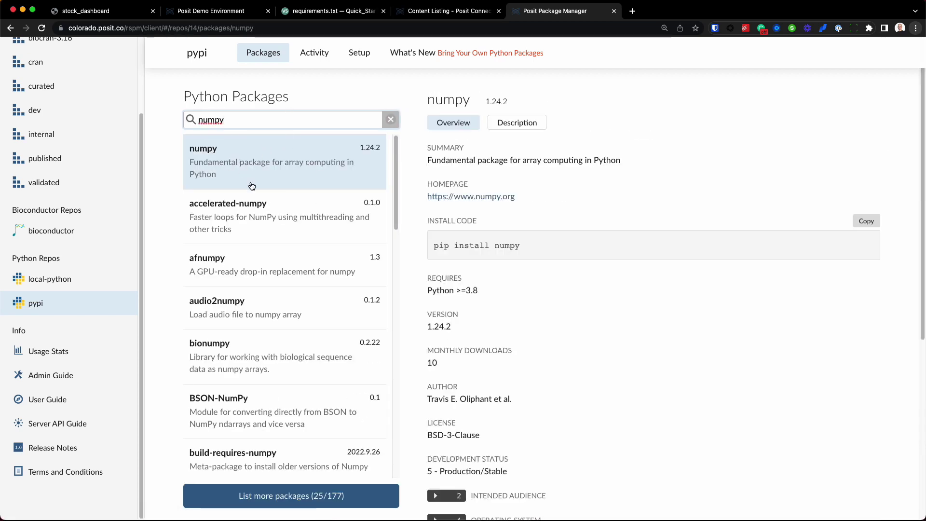
{"action": "scroll", "coordinate": [573, 206], "scroll_direction": "down", "scroll_amount": 1}
{"action": "scroll", "coordinate": [573, 204], "scroll_direction": "down", "scroll_amount": 1}
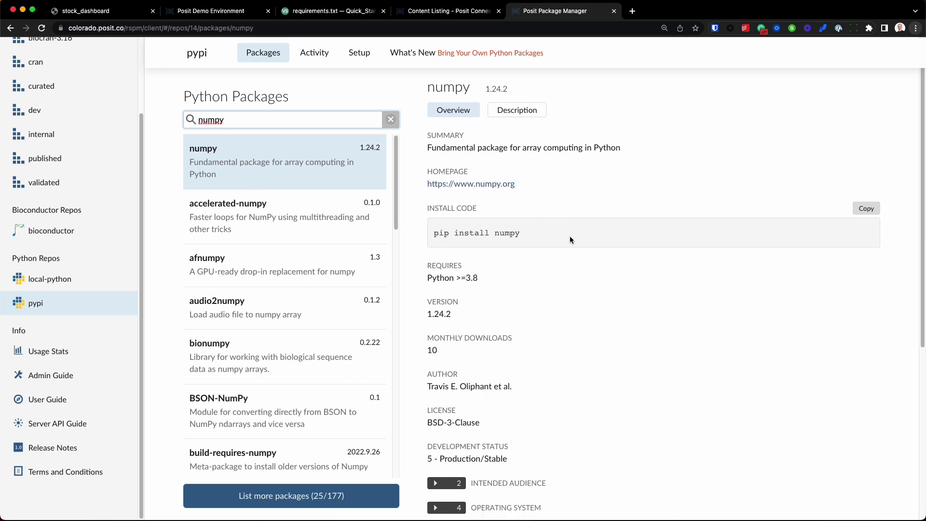
{"action": "left_click_drag", "start_coordinate": [542, 233], "coordinate": [425, 236]}
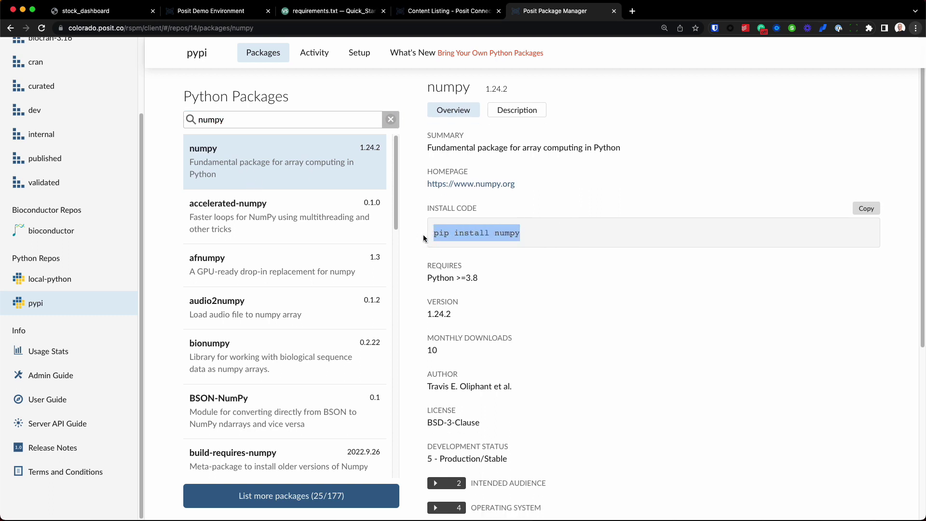
{"action": "left_click_drag", "start_coordinate": [478, 279], "coordinate": [426, 280]}
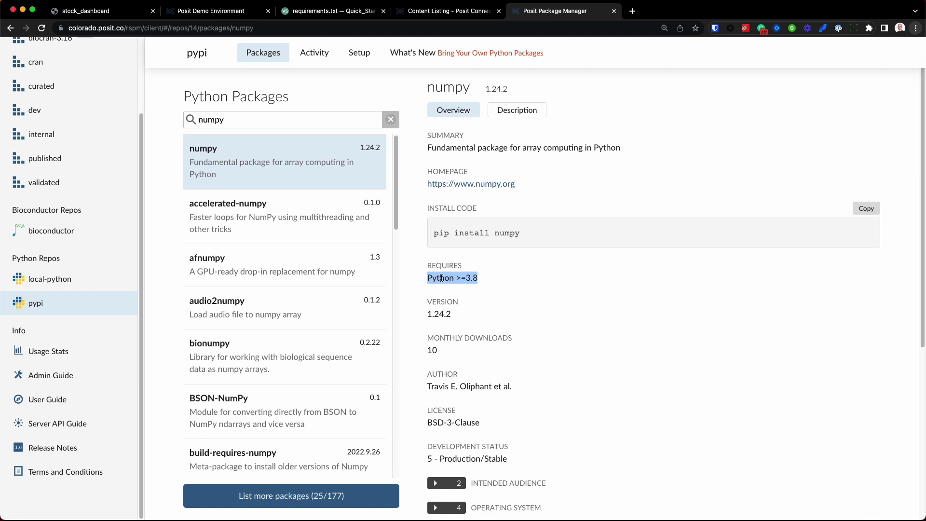
{"action": "scroll", "coordinate": [476, 288], "scroll_direction": "down", "scroll_amount": 3}
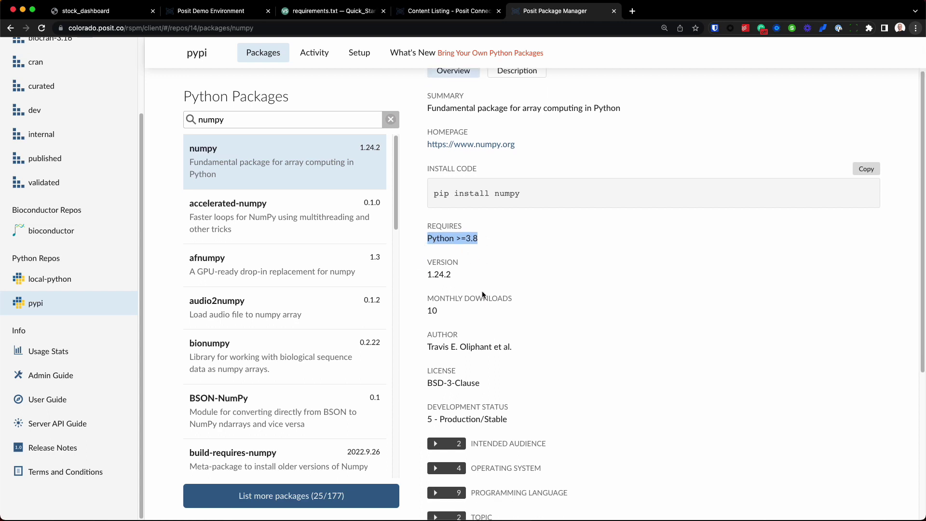
{"action": "left_click_drag", "start_coordinate": [476, 276], "coordinate": [416, 275]}
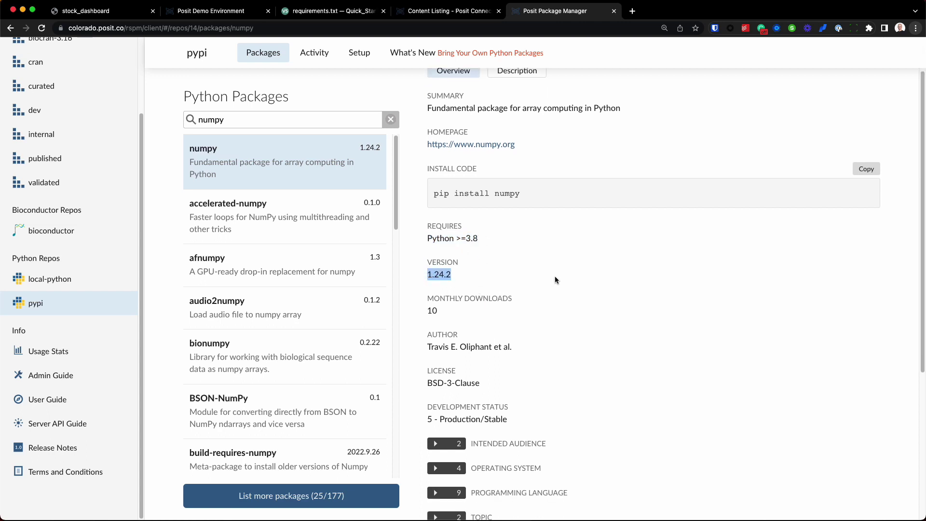
{"action": "scroll", "coordinate": [608, 335], "scroll_direction": "down", "scroll_amount": 5}
{"action": "scroll", "coordinate": [602, 303], "scroll_direction": "up", "scroll_amount": 5}
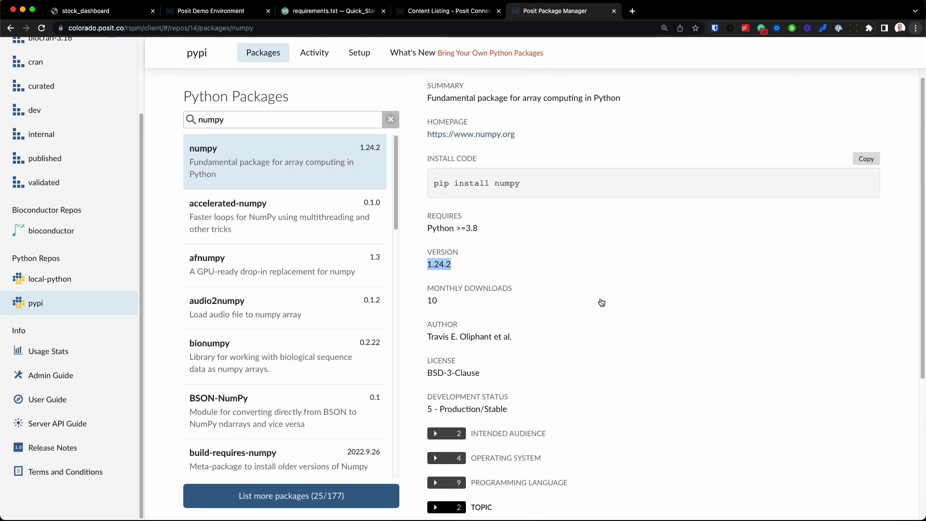
{"action": "scroll", "coordinate": [602, 302], "scroll_direction": "up", "scroll_amount": 2}
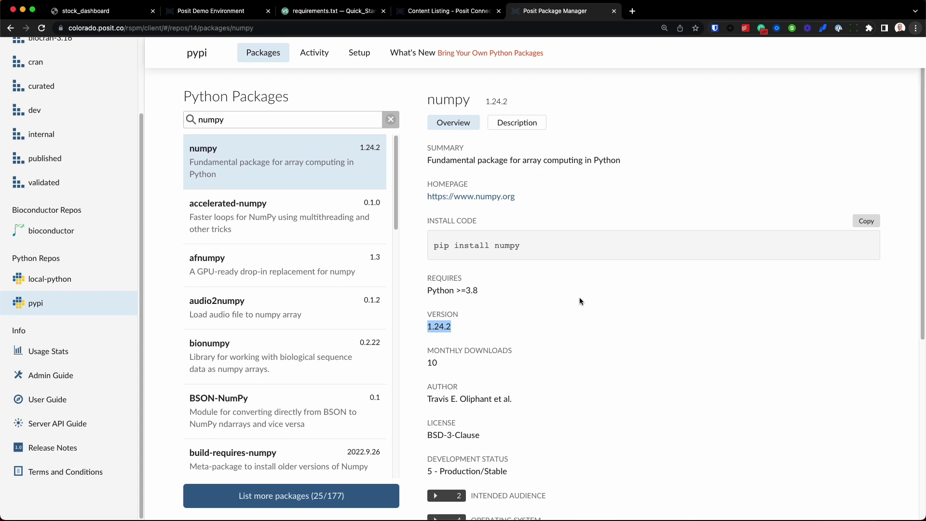
{"action": "left_click", "coordinate": [50, 307]}
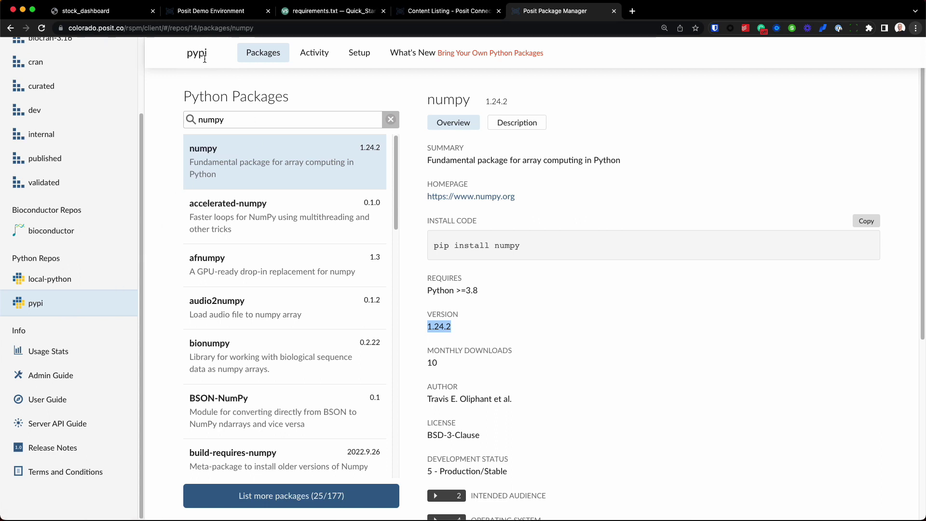
Step: Show the pypi repository's Setup page and highlight its latest/simple repository URL
{"action": "left_click", "coordinate": [359, 57]}
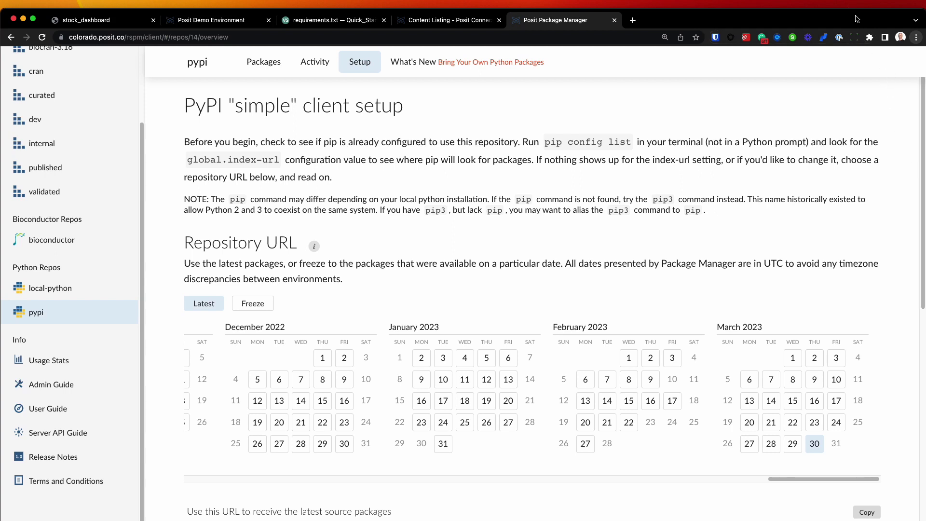
{"action": "left_click_drag", "start_coordinate": [919, 115], "coordinate": [888, 217]}
{"action": "left_click_drag", "start_coordinate": [455, 355], "coordinate": [190, 354]}
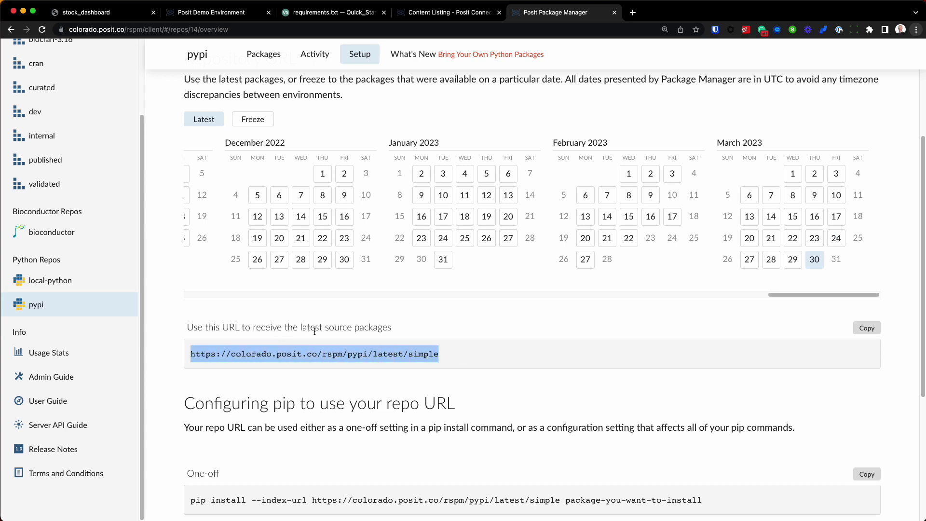
{"action": "left_click", "coordinate": [476, 361]}
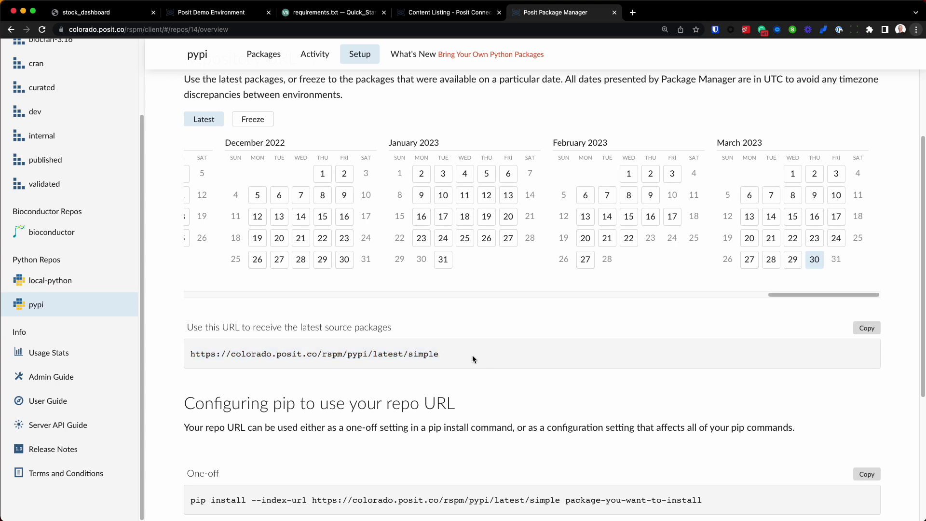
{"action": "left_click_drag", "start_coordinate": [458, 354], "coordinate": [185, 354]}
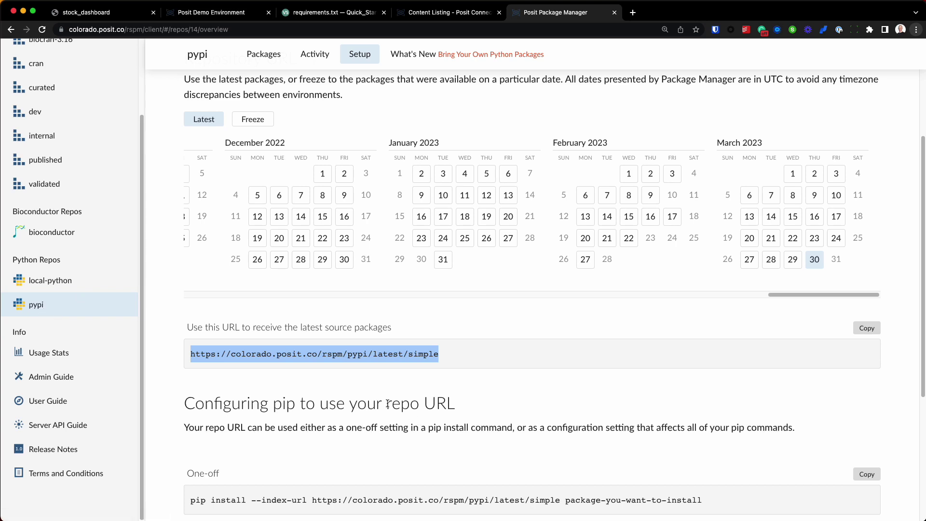
{"action": "left_click", "coordinate": [334, 394]}
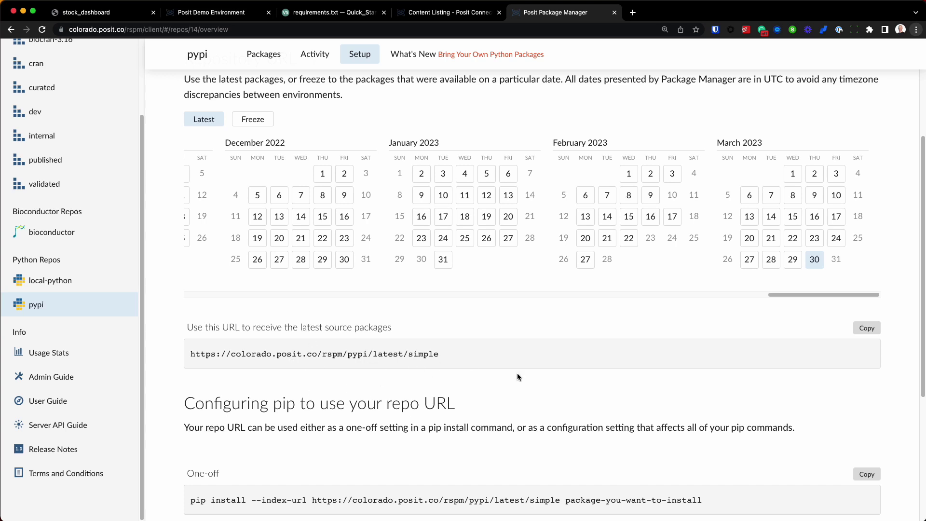
{"action": "double_click", "coordinate": [390, 355]}
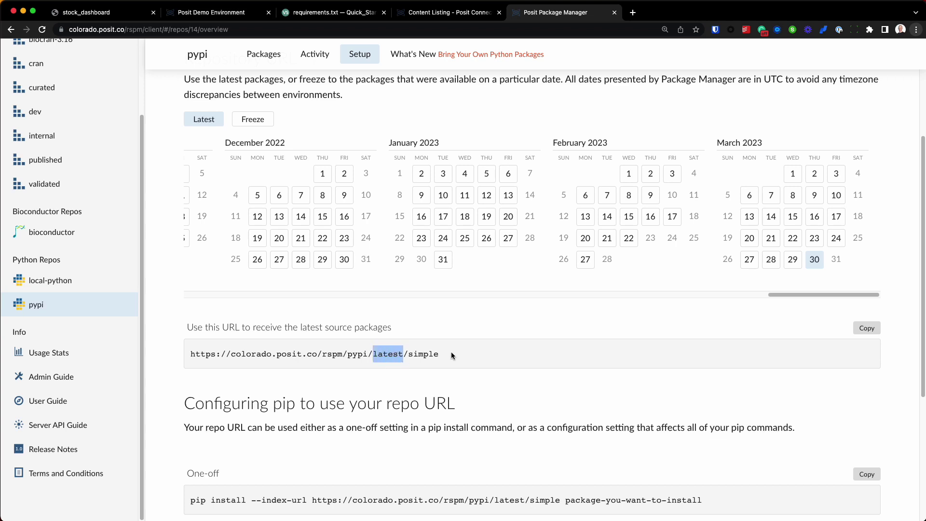
{"action": "left_click_drag", "start_coordinate": [452, 355], "coordinate": [189, 355]}
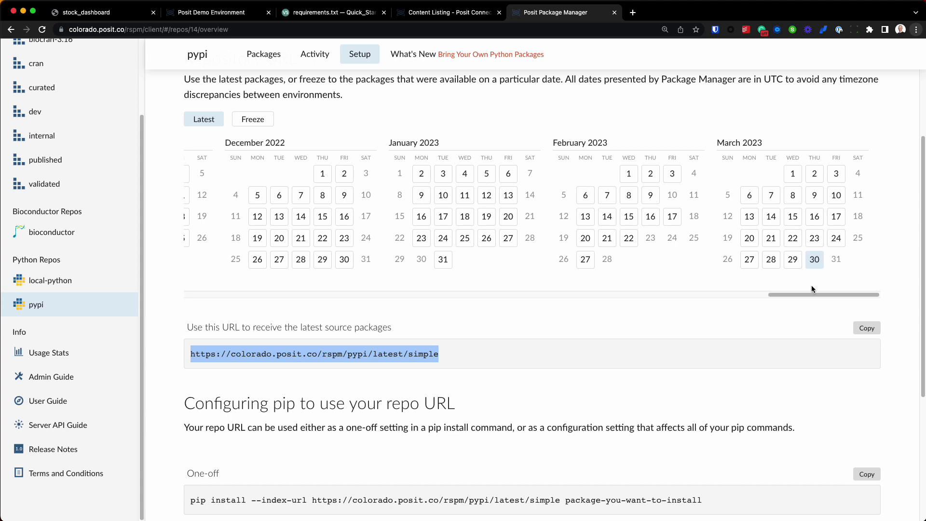
Step: Freeze the pypi repository to the Dec 1, 2021 snapshot and inspect its 2021-12-01 URL
{"action": "left_click_drag", "start_coordinate": [837, 295], "coordinate": [509, 295]}
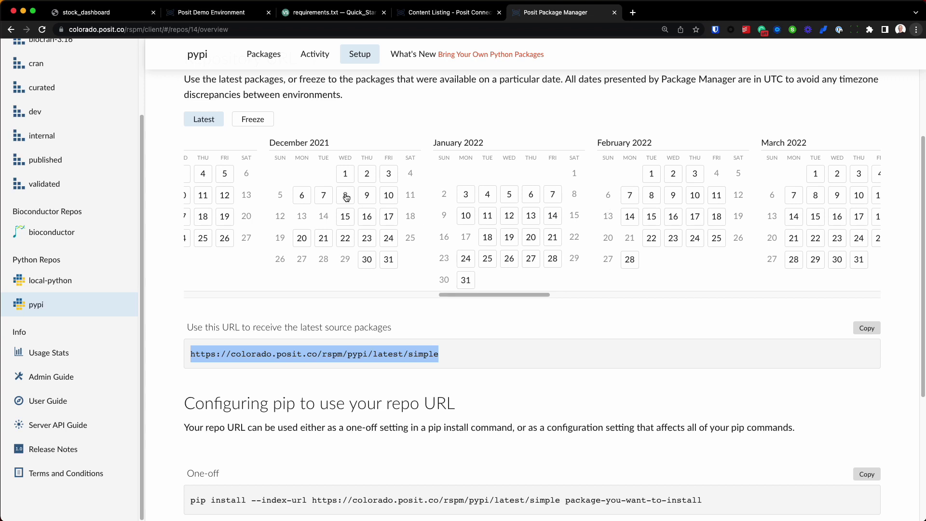
{"action": "left_click", "coordinate": [345, 173]}
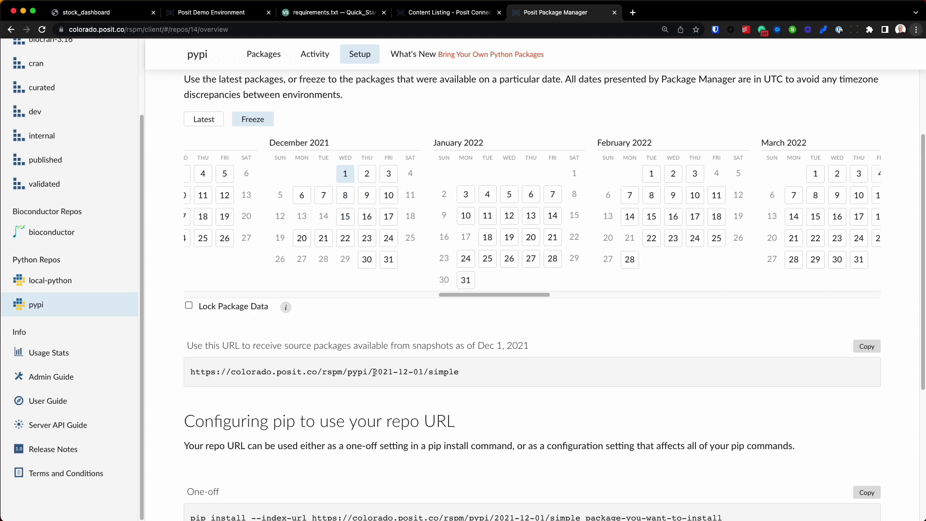
{"action": "left_click_drag", "start_coordinate": [374, 372], "coordinate": [427, 373]}
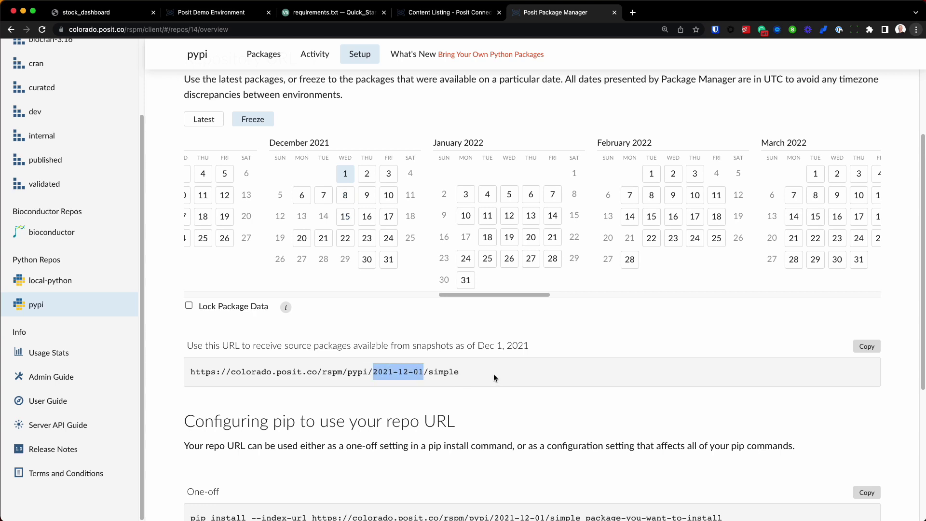
{"action": "left_click_drag", "start_coordinate": [493, 375], "coordinate": [185, 380]}
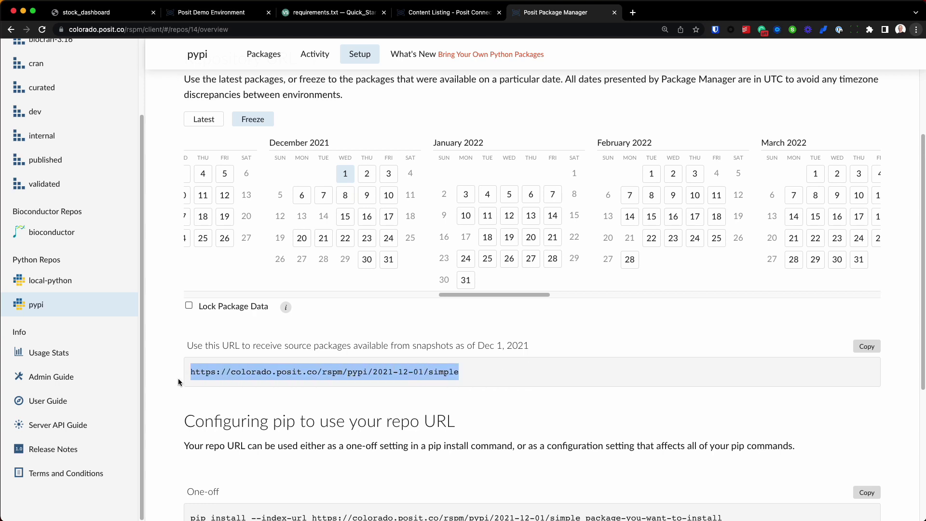
{"action": "left_click", "coordinate": [406, 372]}
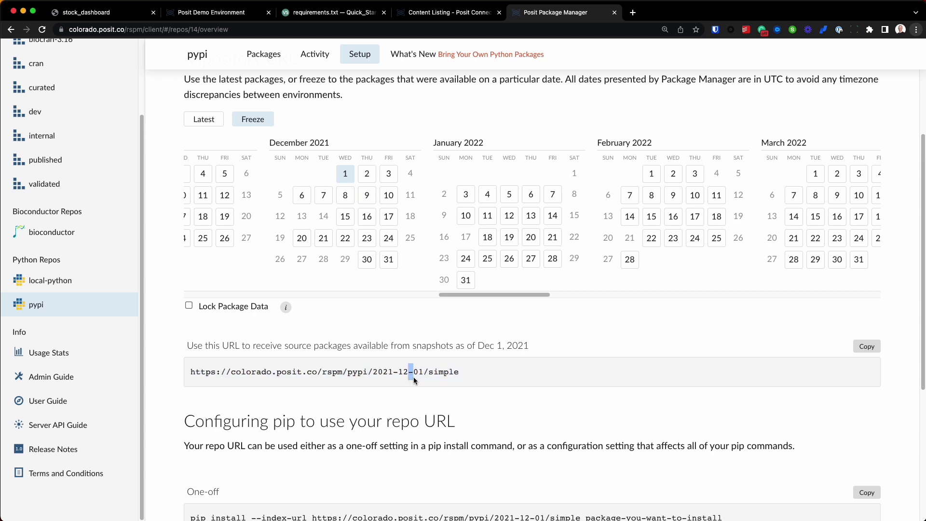
{"action": "double_click", "coordinate": [417, 372]}
{"action": "left_click", "coordinate": [380, 370]}
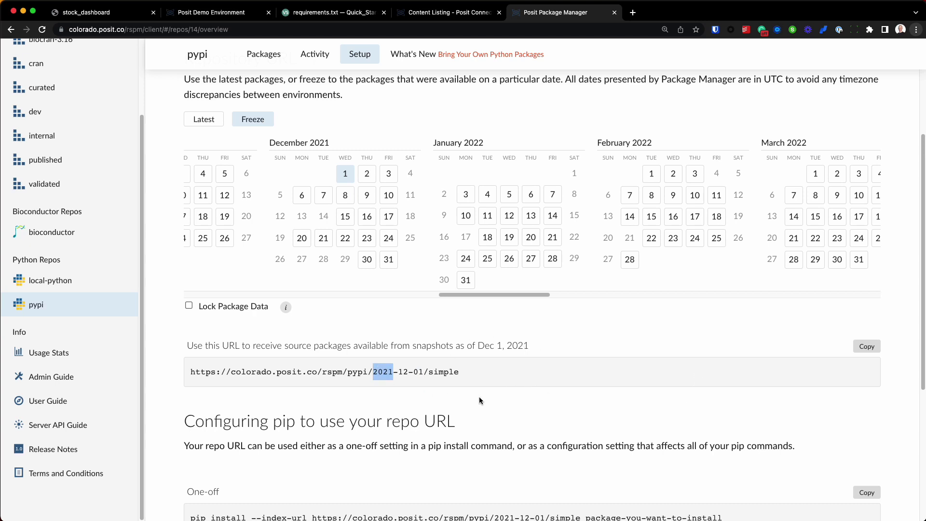
{"action": "left_click_drag", "start_coordinate": [491, 377], "coordinate": [262, 380]}
{"action": "left_click_drag", "start_coordinate": [196, 380], "coordinate": [191, 380]}
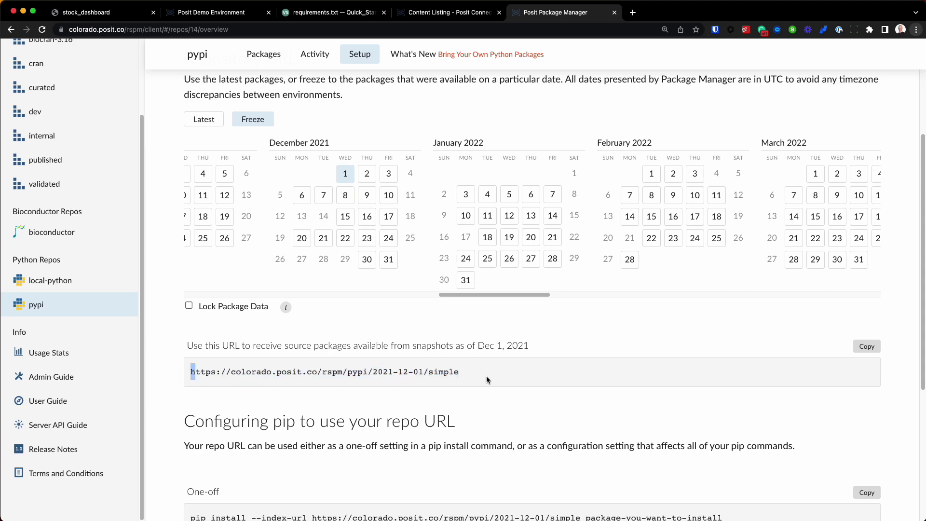
Step: Review the One-off and Persistent pip setup commands using the snapshot URL
{"action": "scroll", "coordinate": [490, 378], "scroll_direction": "down", "scroll_amount": 3}
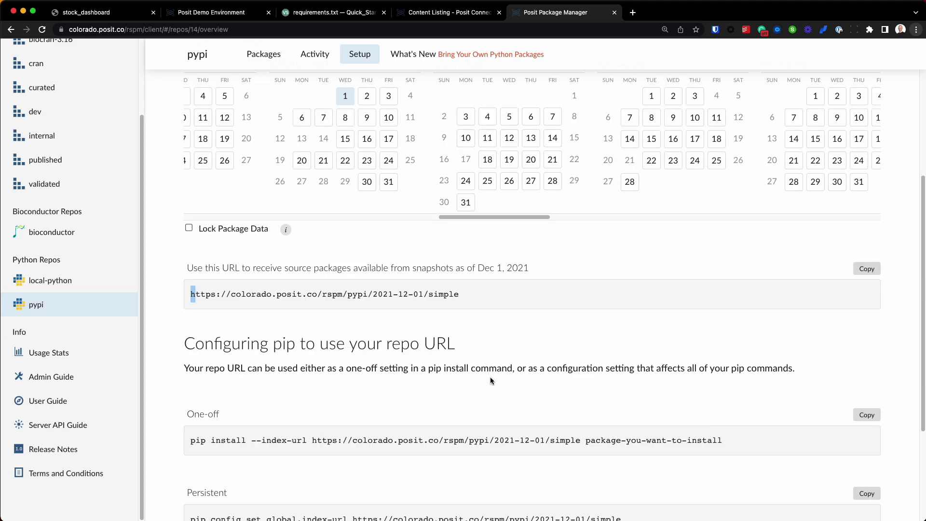
{"action": "scroll", "coordinate": [492, 378], "scroll_direction": "down", "scroll_amount": 5}
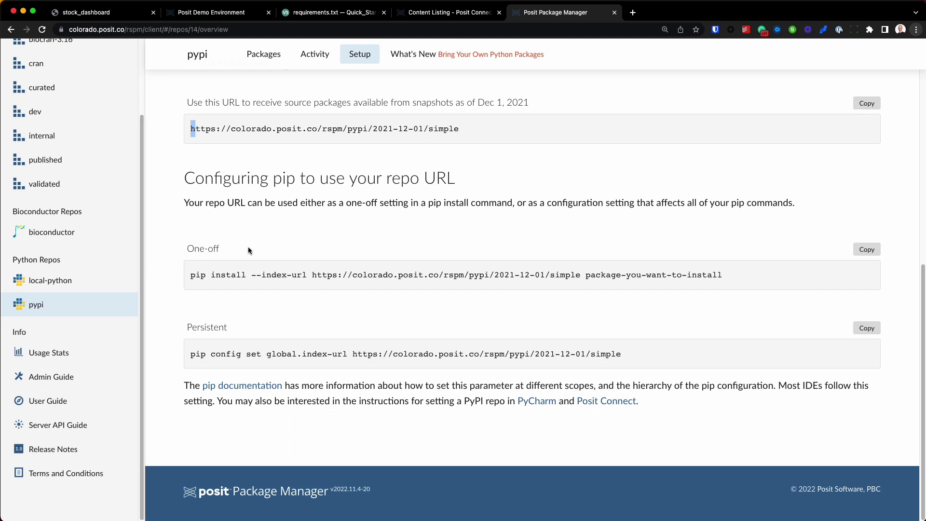
{"action": "left_click_drag", "start_coordinate": [247, 249], "coordinate": [187, 249]}
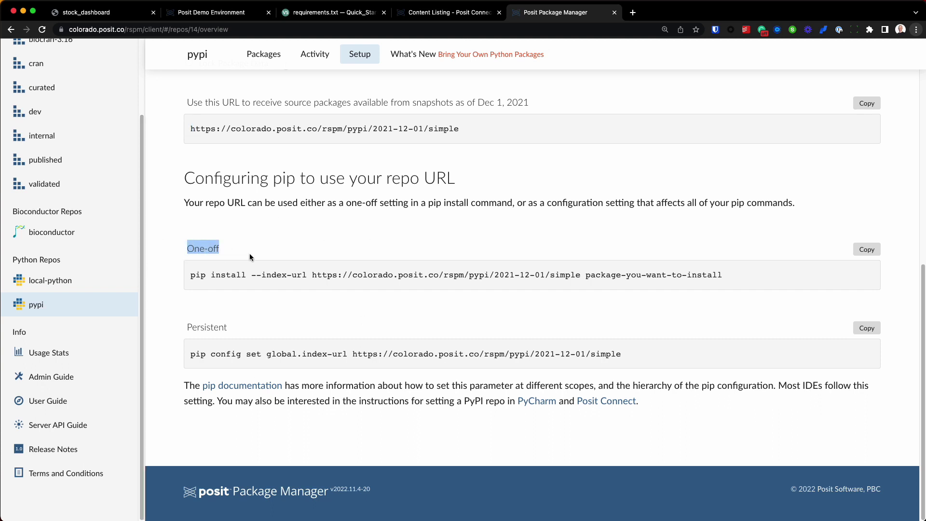
{"action": "left_click_drag", "start_coordinate": [257, 328], "coordinate": [186, 328]}
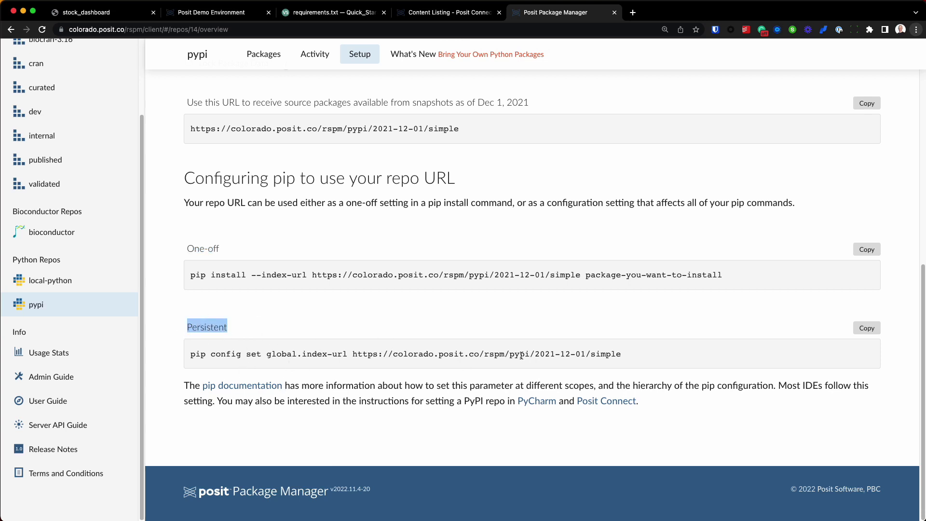
{"action": "left_click_drag", "start_coordinate": [645, 356], "coordinate": [443, 357]}
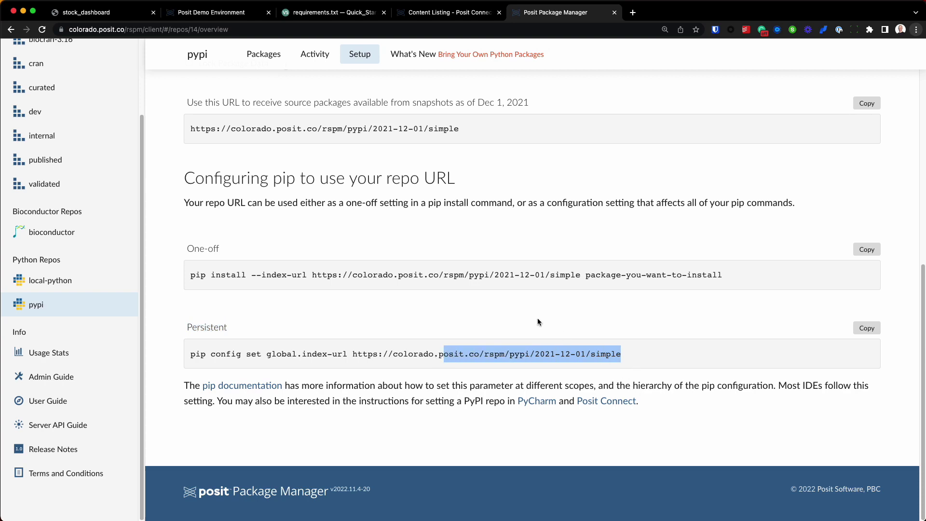
{"action": "scroll", "coordinate": [538, 322], "scroll_direction": "up", "scroll_amount": 9}
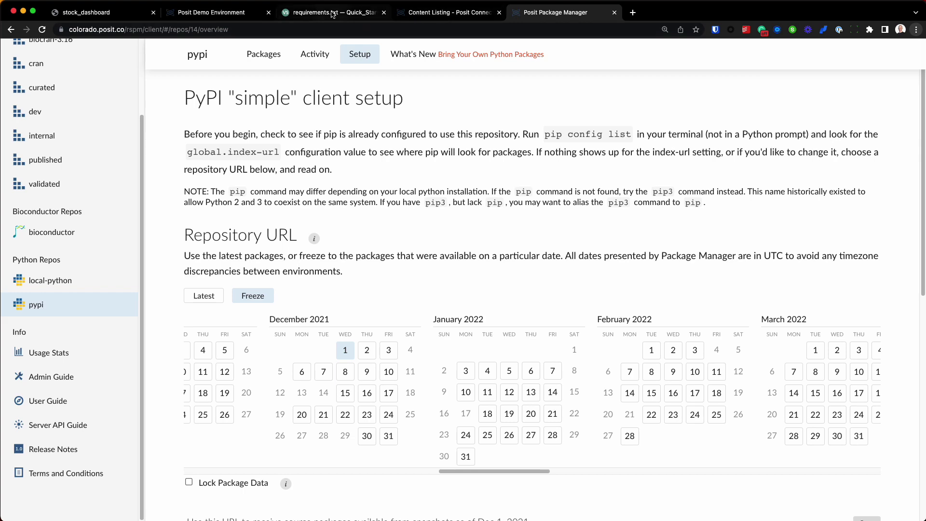
Step: Advance the Stock Pricing Dashboard publishing guide to step 3, installing rsconnect-python
{"action": "left_click", "coordinate": [430, 15]}
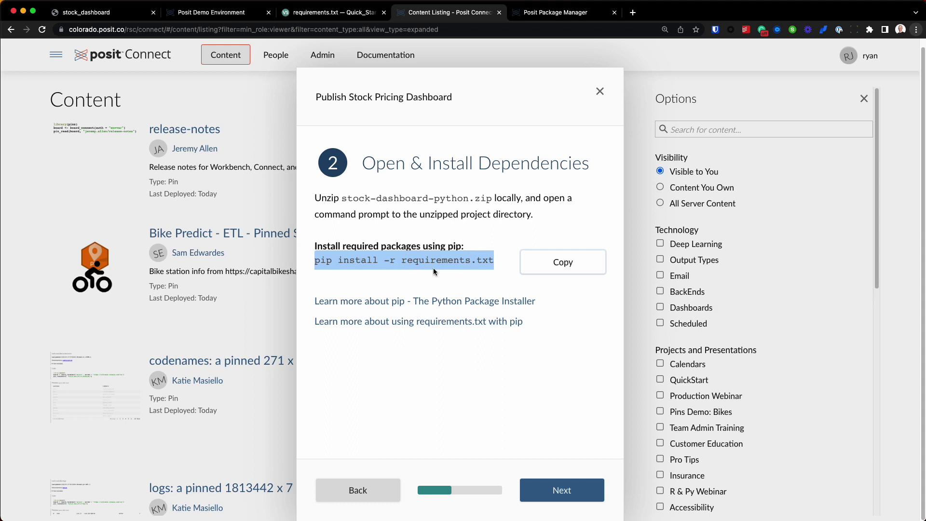
{"action": "left_click", "coordinate": [570, 492]}
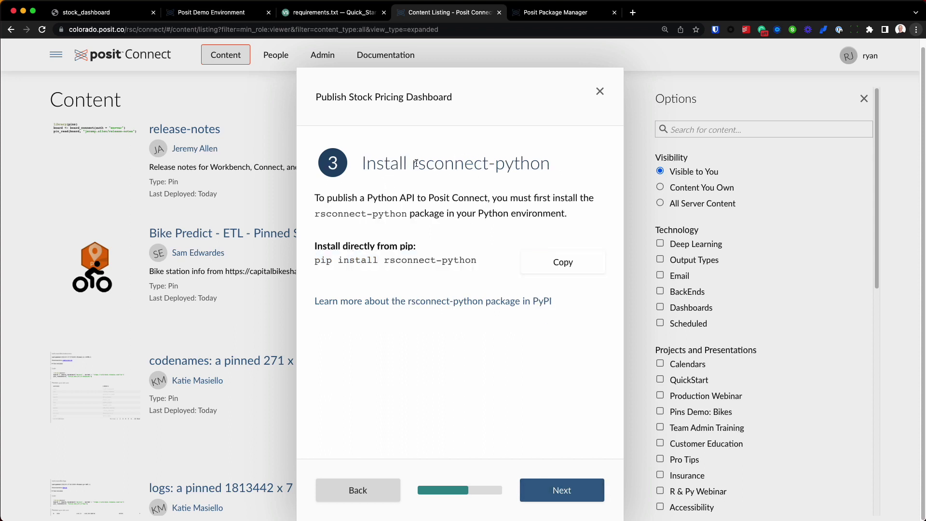
{"action": "left_click_drag", "start_coordinate": [412, 165], "coordinate": [547, 167]}
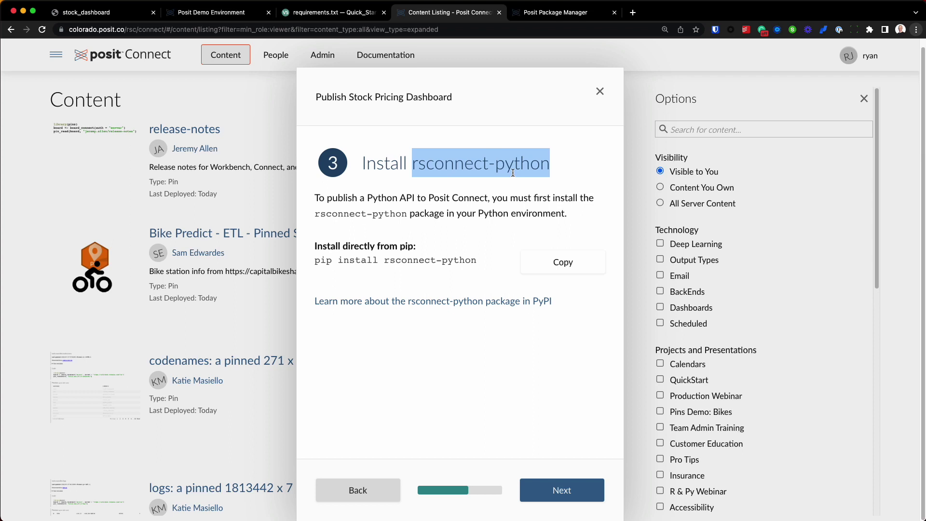
Step: Copy the pip install rsconnect-python command and focus the VS Code terminal
{"action": "double_click", "coordinate": [326, 263]}
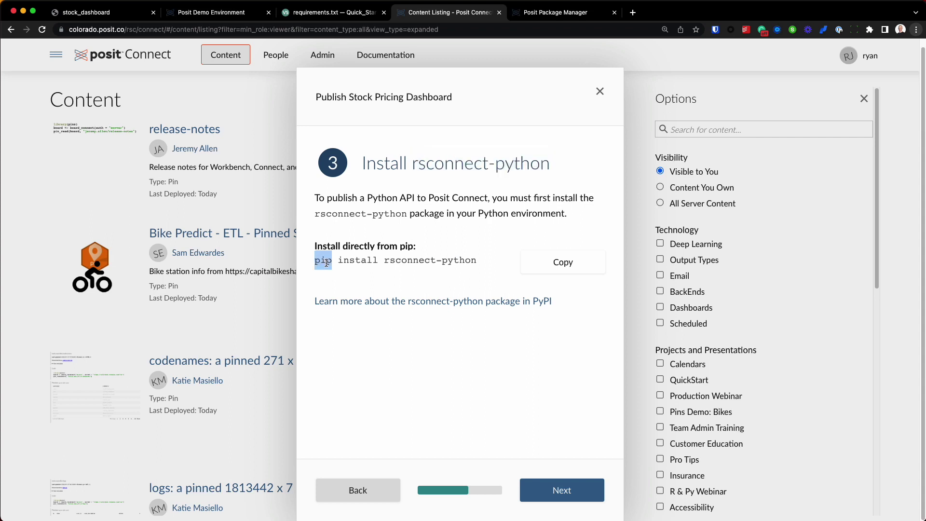
{"action": "left_click", "coordinate": [368, 260]}
{"action": "left_click_drag", "start_coordinate": [385, 261], "coordinate": [478, 261]}
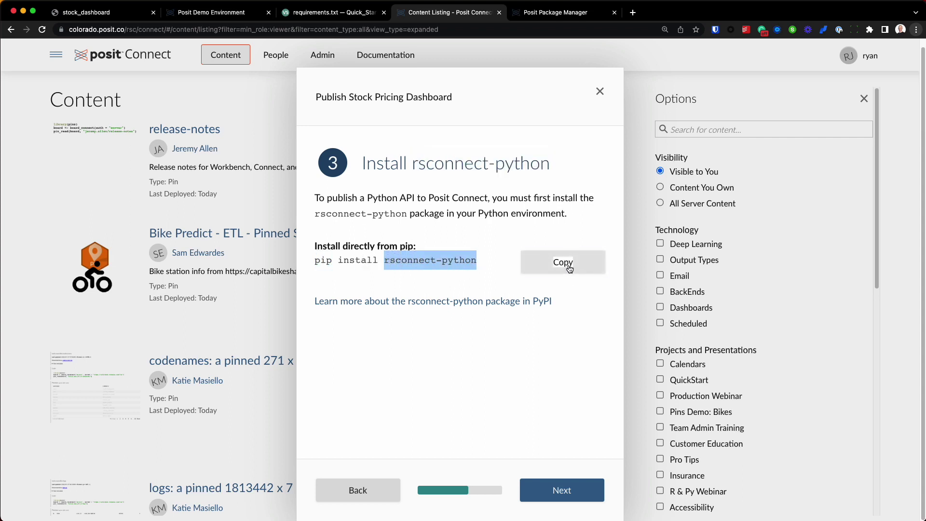
{"action": "left_click", "coordinate": [569, 270]}
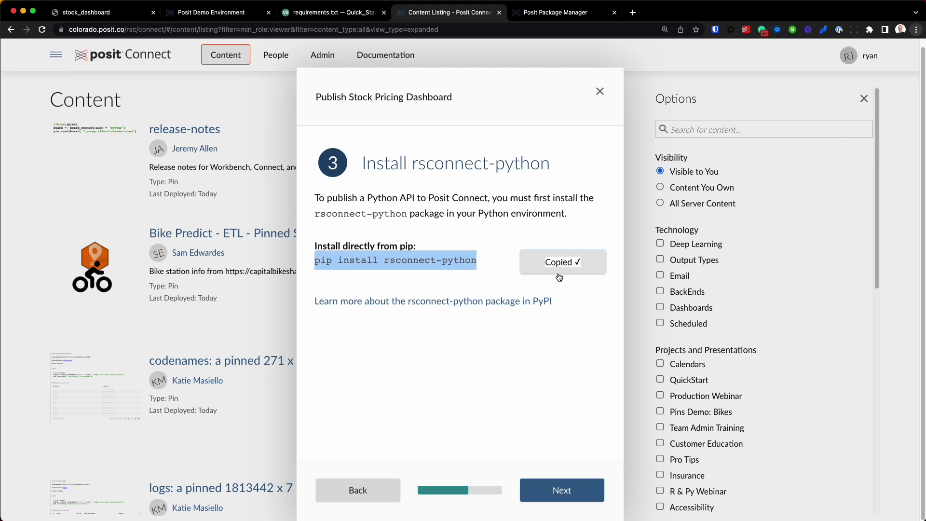
{"action": "left_click", "coordinate": [332, 12]}
{"action": "left_click", "coordinate": [350, 504]}
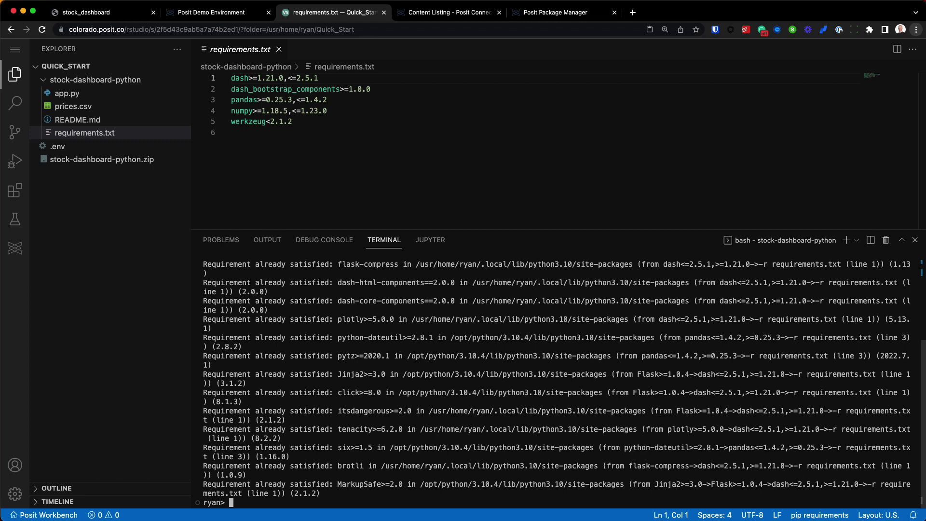
Step: Clear the terminal and run pip install rsconnect-python
{"action": "key", "text": "ctrl+l"}
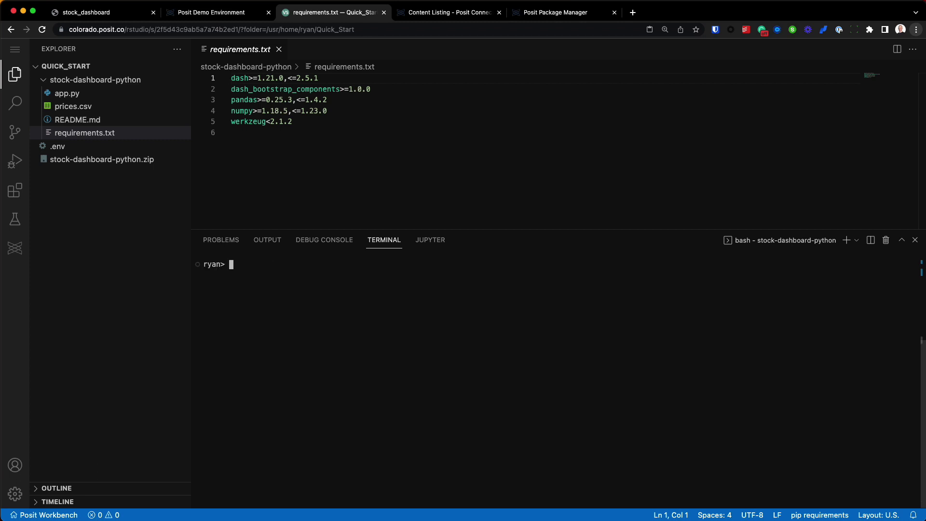
{"action": "type", "text": "pip install rsconnect-python"}
{"action": "key", "text": "Return"}
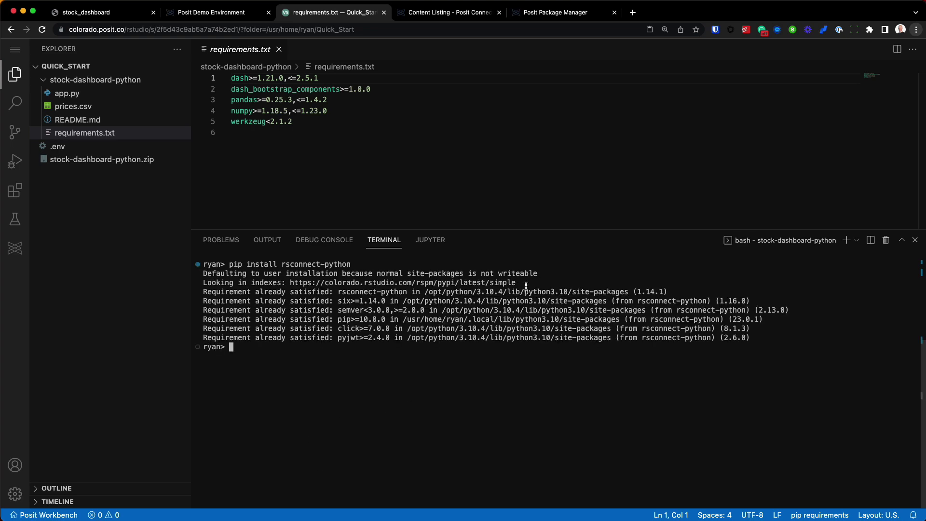
Step: Confirm rsconnect-python 1.14.1 is already installed from the Package Manager index, then return to Posit Connect
{"action": "left_click_drag", "start_coordinate": [503, 283], "coordinate": [289, 285]}
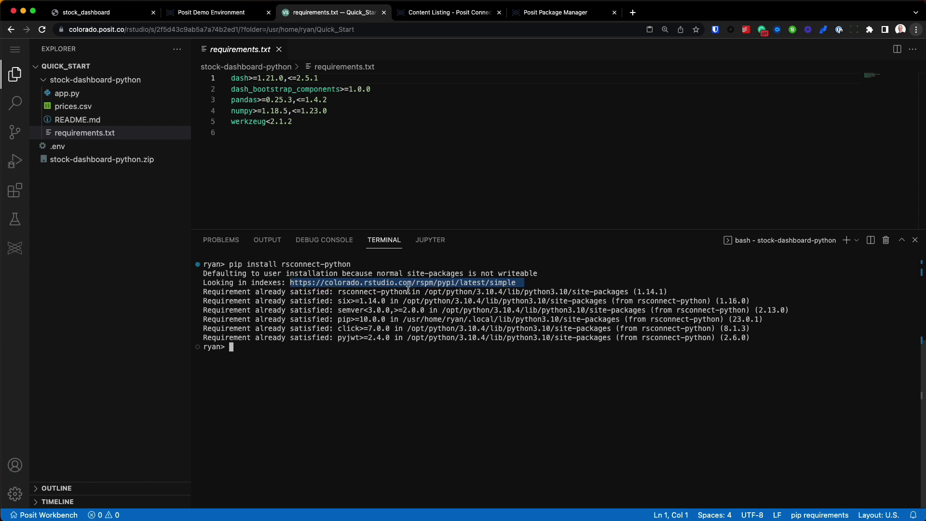
{"action": "left_click_drag", "start_coordinate": [204, 292], "coordinate": [764, 340]}
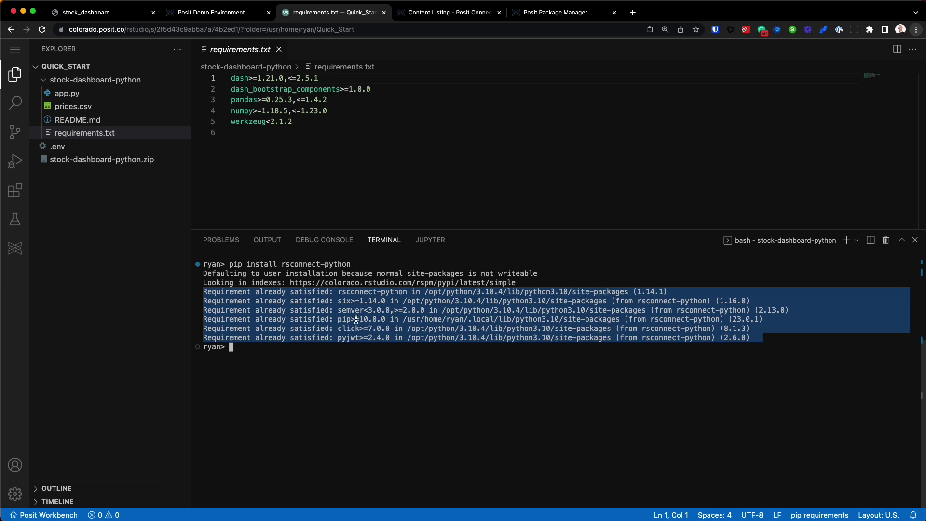
{"action": "left_click", "coordinate": [238, 348]}
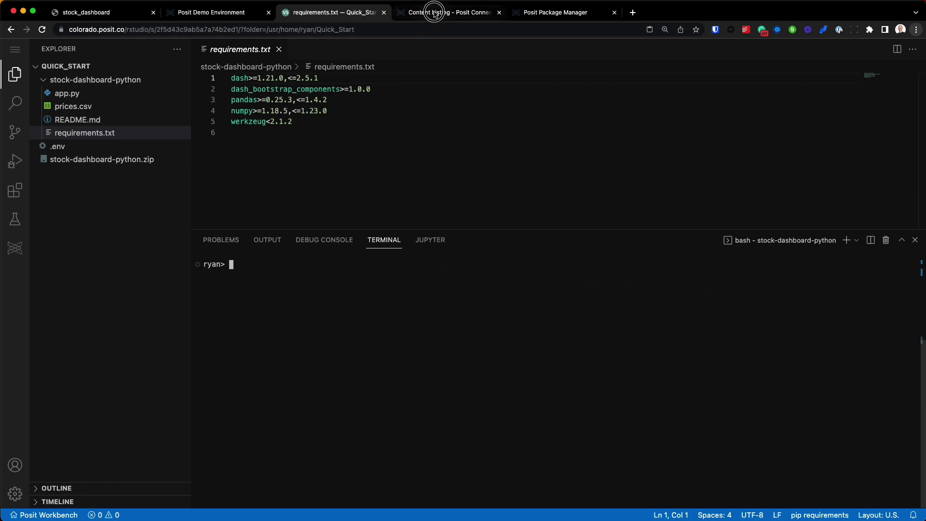
{"action": "left_click", "coordinate": [449, 12]}
Step: Advance the guide to step 4, Deploy using rsconnect-python, and copy its rsconnect deploy dash command
{"action": "left_click", "coordinate": [569, 489]}
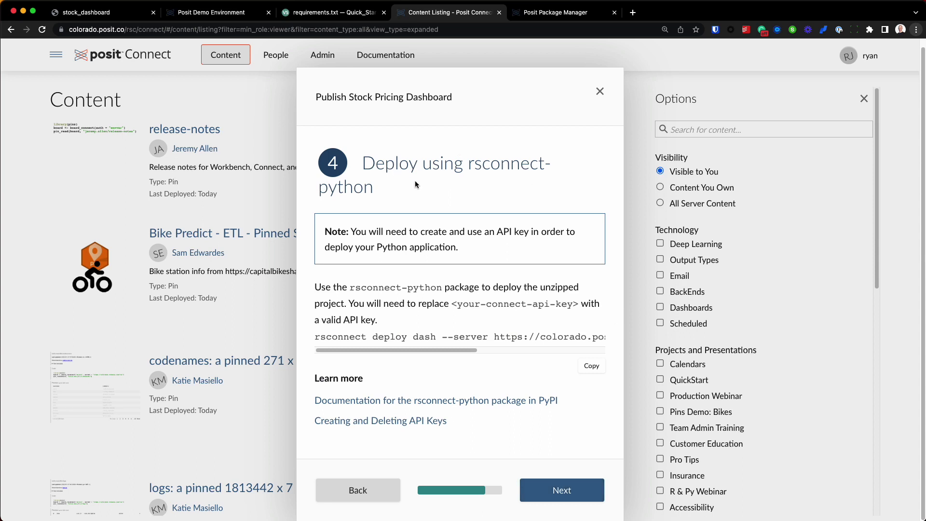
{"action": "left_click_drag", "start_coordinate": [365, 163], "coordinate": [473, 184]}
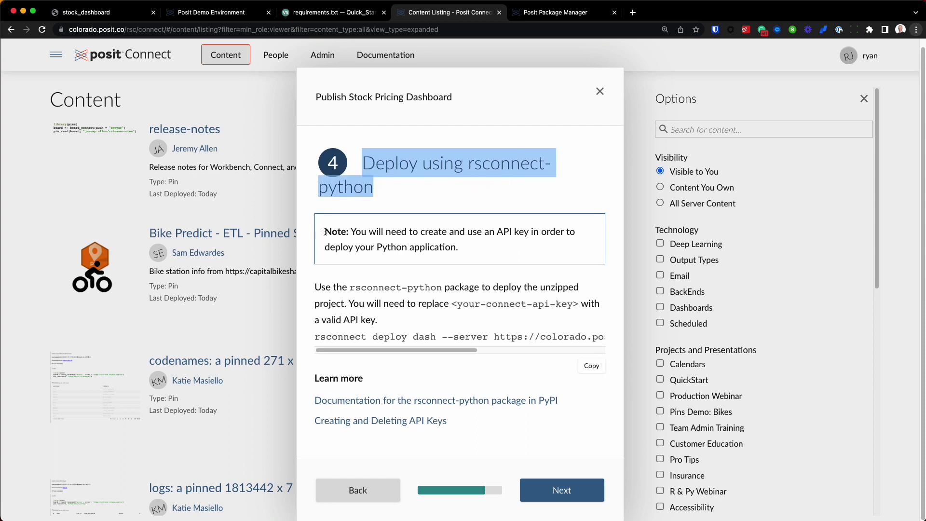
{"action": "left_click_drag", "start_coordinate": [324, 231], "coordinate": [477, 253]}
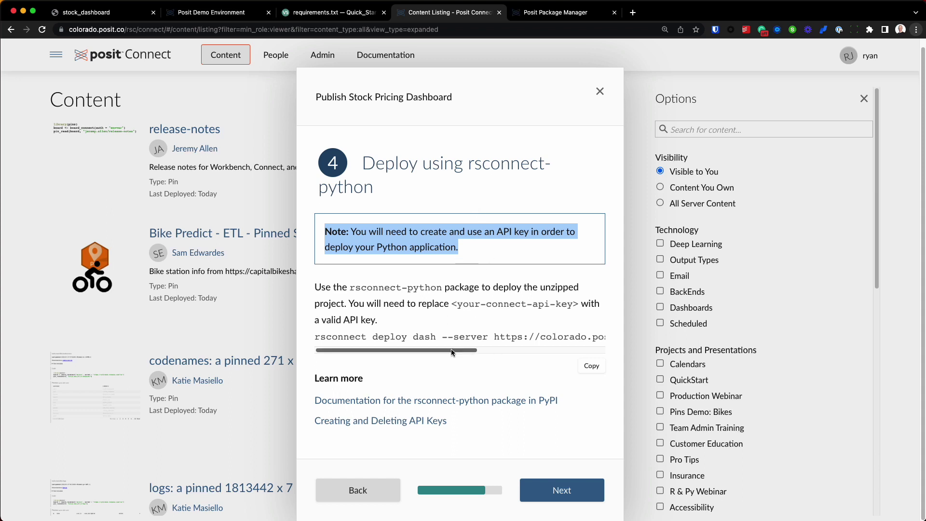
{"action": "left_click_drag", "start_coordinate": [448, 350], "coordinate": [419, 352]}
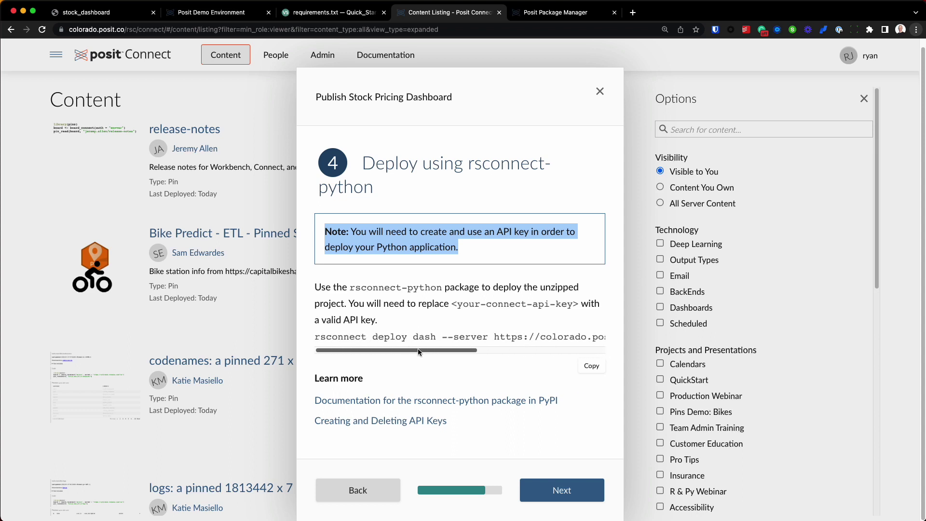
{"action": "left_click", "coordinate": [590, 369]}
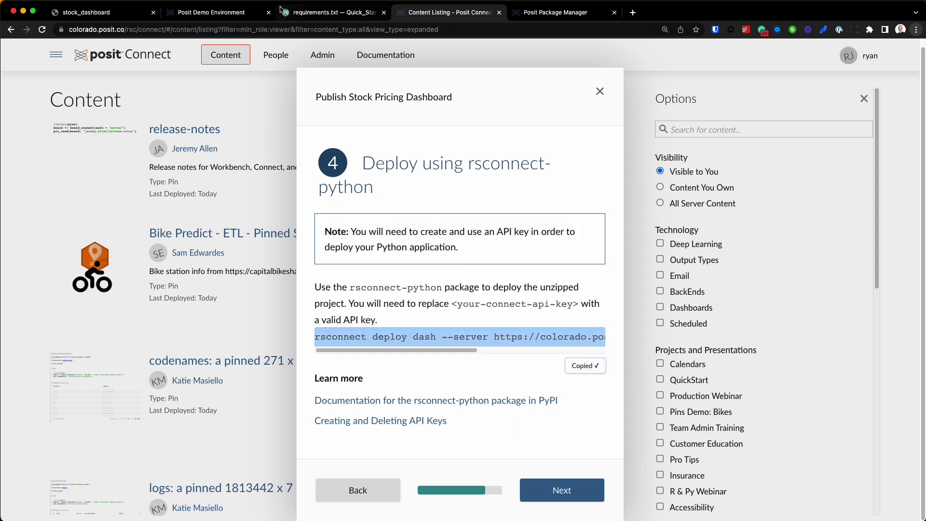
{"action": "left_click", "coordinate": [309, 12]}
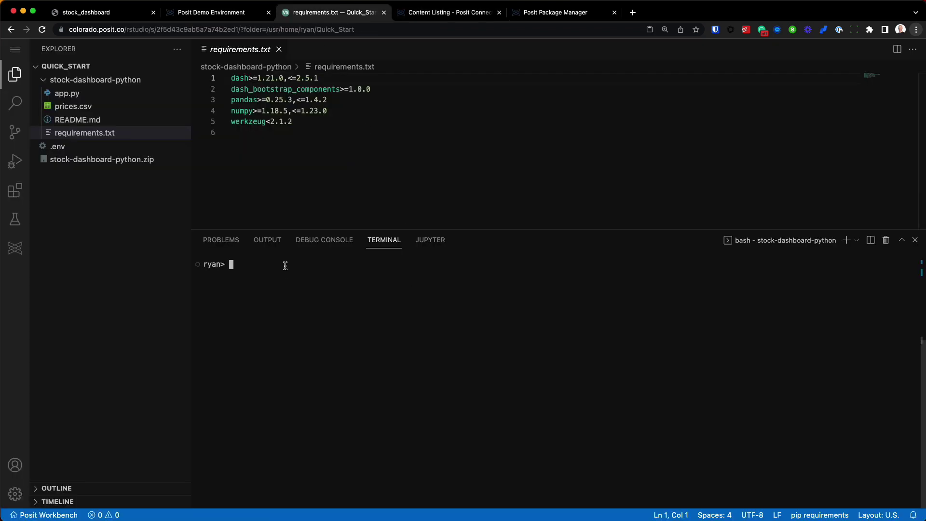
Step: Paste the rsconnect deploy dash command into the terminal and highlight its --server URL and --api-key parts
{"action": "key", "text": "super+v"}
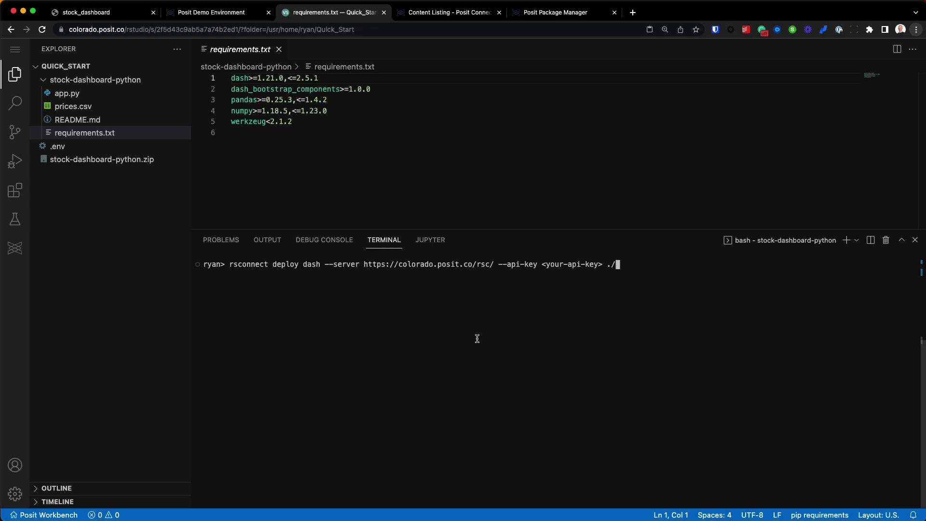
{"action": "double_click", "coordinate": [246, 265]}
{"action": "double_click", "coordinate": [281, 264]}
{"action": "double_click", "coordinate": [312, 264]}
{"action": "left_click_drag", "start_coordinate": [325, 265], "coordinate": [493, 264]}
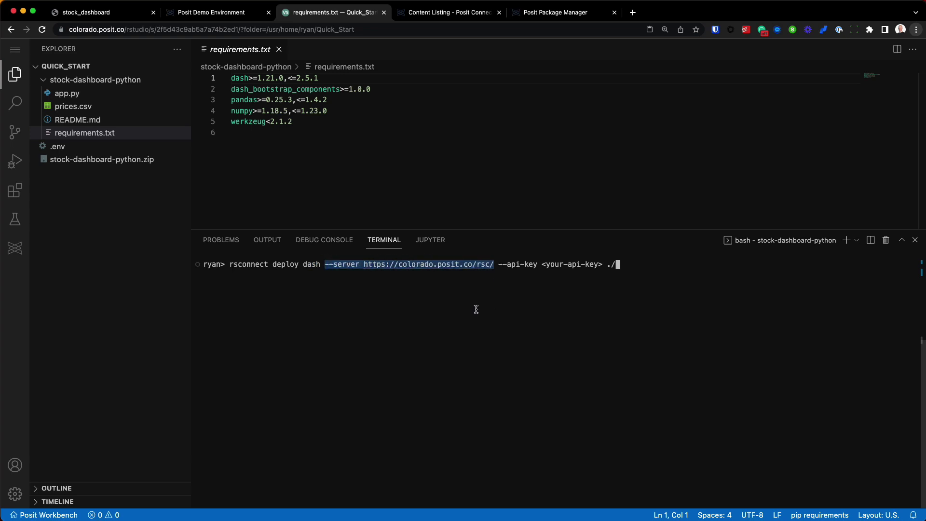
{"action": "left_click", "coordinate": [517, 269]}
{"action": "left_click", "coordinate": [498, 264]}
{"action": "left_click_drag", "start_coordinate": [498, 265], "coordinate": [603, 264]}
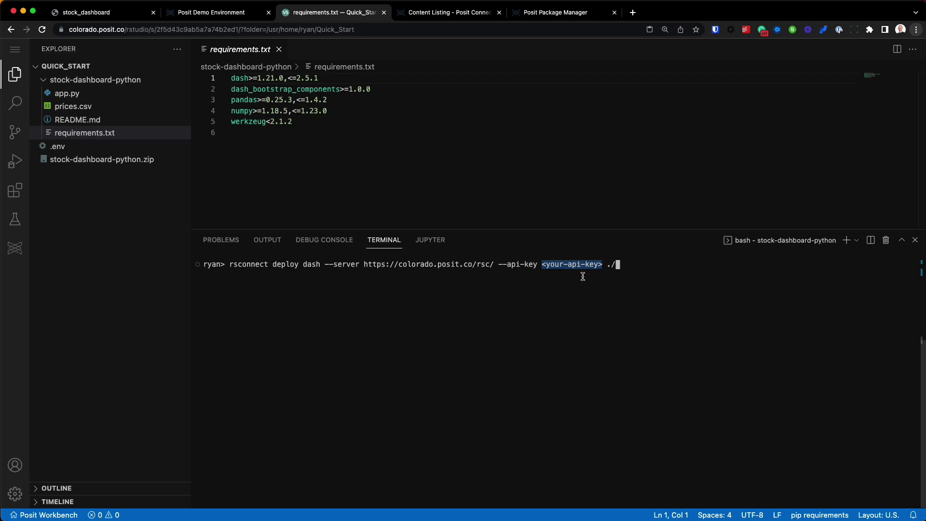
Step: Close the Connect publishing guide and review the account's API Keys page before returning to Workbench
{"action": "left_click", "coordinate": [461, 18]}
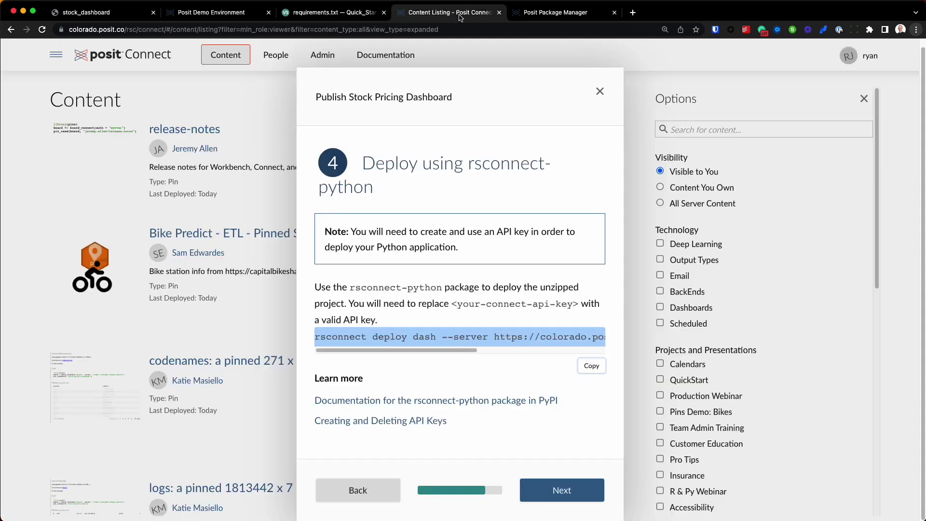
{"action": "left_click", "coordinate": [601, 95]}
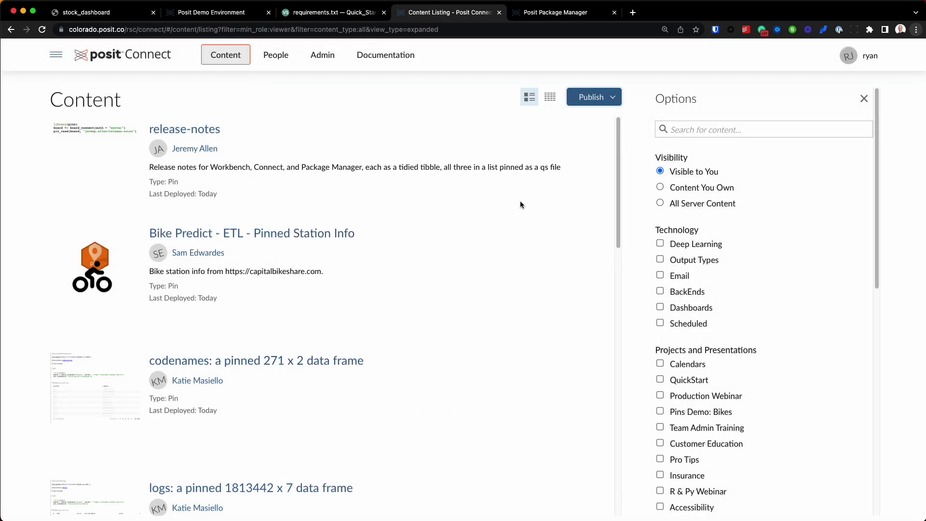
{"action": "left_click", "coordinate": [867, 58]}
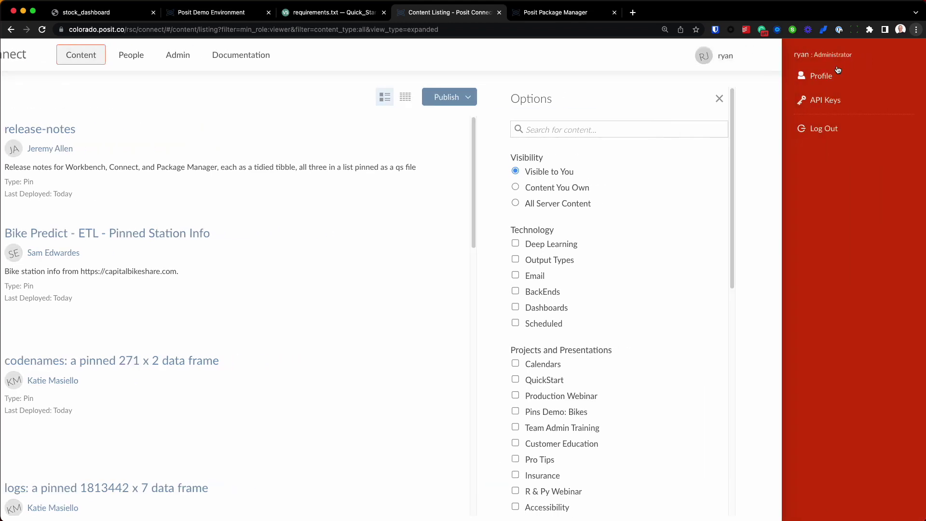
{"action": "left_click", "coordinate": [829, 100]}
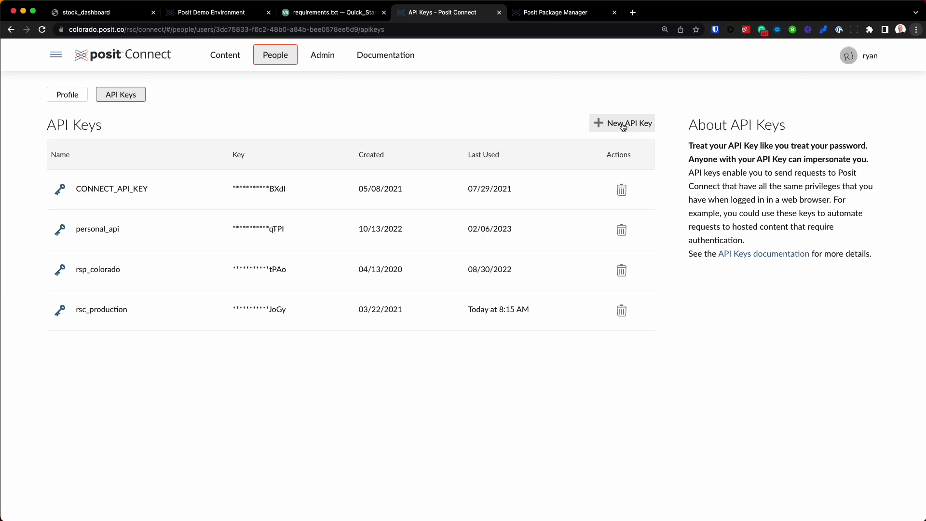
{"action": "left_click", "coordinate": [338, 13]}
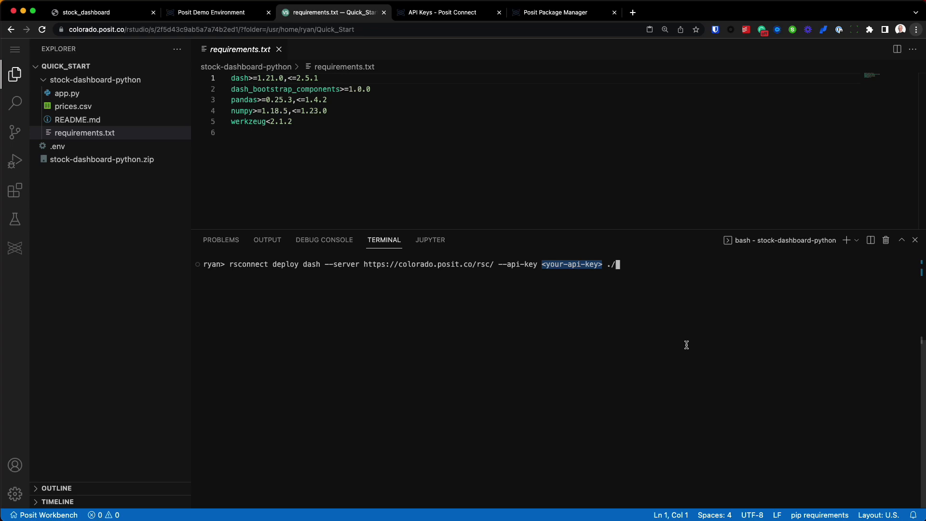
Step: Delete the <your-api-key> placeholder and run the deploy command
{"action": "left_click", "coordinate": [653, 266]}
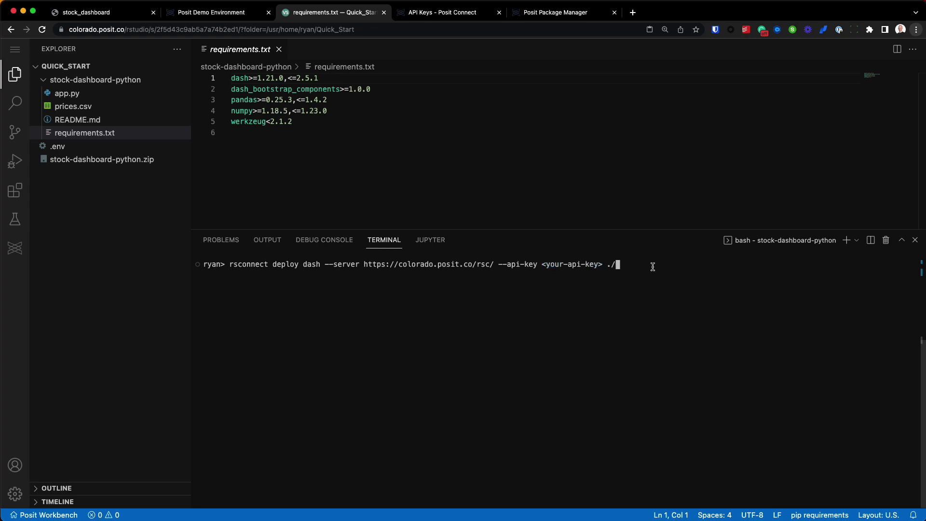
{"action": "key", "text": "Left"}
{"action": "key", "text": "Left"}
{"action": "key", "text": "Left"}
{"action": "key", "text": "BackSpace"}
{"action": "key", "text": "BackSpace"}
{"action": "key", "text": "BackSpace"}
{"action": "key", "text": "BackSpace"}
{"action": "key", "text": "BackSpace"}
{"action": "key", "text": "BackSpace"}
{"action": "key", "text": "BackSpace"}
{"action": "key", "text": "BackSpace"}
{"action": "key", "text": "BackSpace"}
{"action": "key", "text": "BackSpace"}
{"action": "key", "text": "BackSpace"}
{"action": "key", "text": "BackSpace"}
{"action": "key", "text": "BackSpace"}
{"action": "key", "text": "BackSpace"}
{"action": "key", "text": "BackSpace"}
{"action": "key", "text": "Right"}
{"action": "key", "text": "Right"}
{"action": "key", "text": "Right"}
{"action": "key", "text": "Return"}
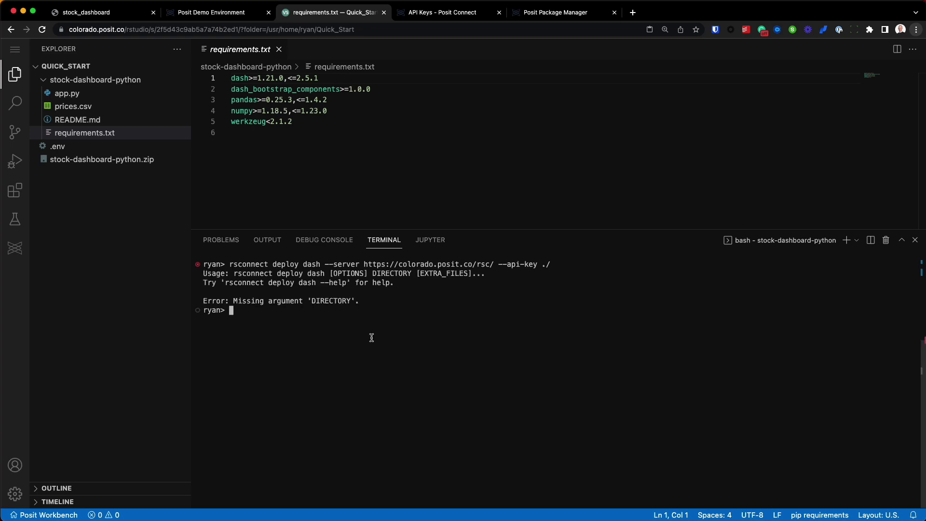
Step: Check the terminal's working directory with pwd
{"action": "key", "text": "Up"}
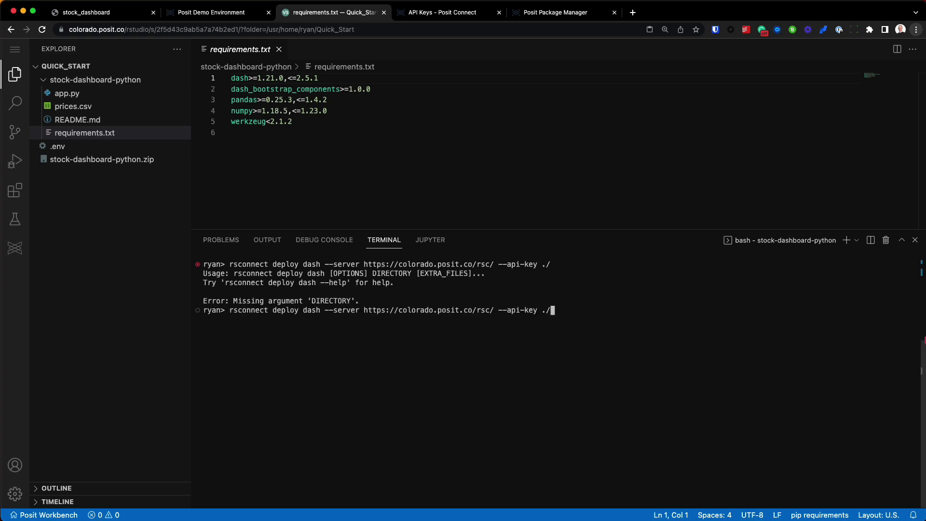
{"action": "key", "text": "Down"}
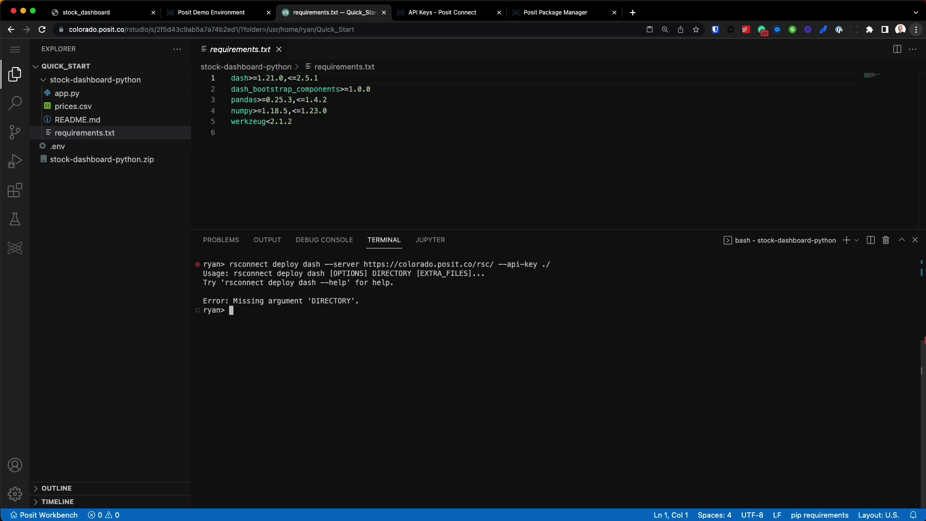
{"action": "type", "text": "pwd"}
{"action": "key", "text": "Return"}
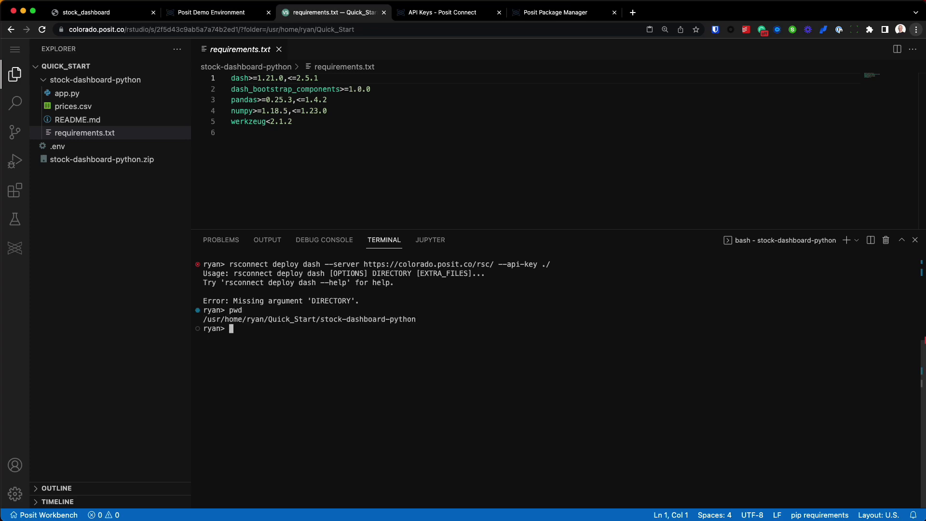
Step: Rerun the deploy command with the --api-key option removed
{"action": "key", "text": "Up"}
{"action": "key", "text": "Up"}
{"action": "key", "text": "Left"}
{"action": "key", "text": "Left"}
{"action": "key", "text": "Left"}
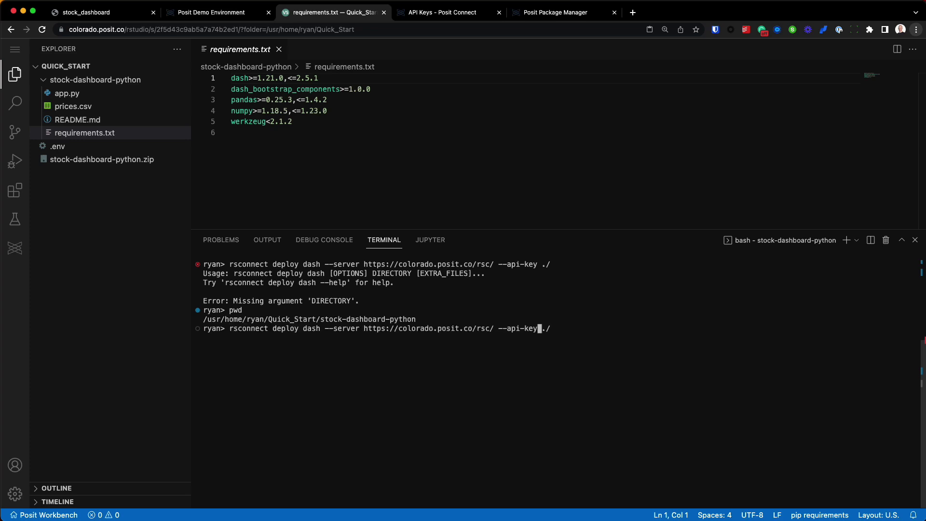
{"action": "key", "text": "BackSpace"}
{"action": "key", "text": "BackSpace"}
{"action": "key", "text": "BackSpace"}
{"action": "key", "text": "BackSpace"}
{"action": "key", "text": "BackSpace"}
{"action": "key", "text": "BackSpace"}
{"action": "key", "text": "BackSpace"}
{"action": "key", "text": "BackSpace"}
{"action": "key", "text": "BackSpace"}
{"action": "key", "text": "BackSpace"}
{"action": "key", "text": "Return"}
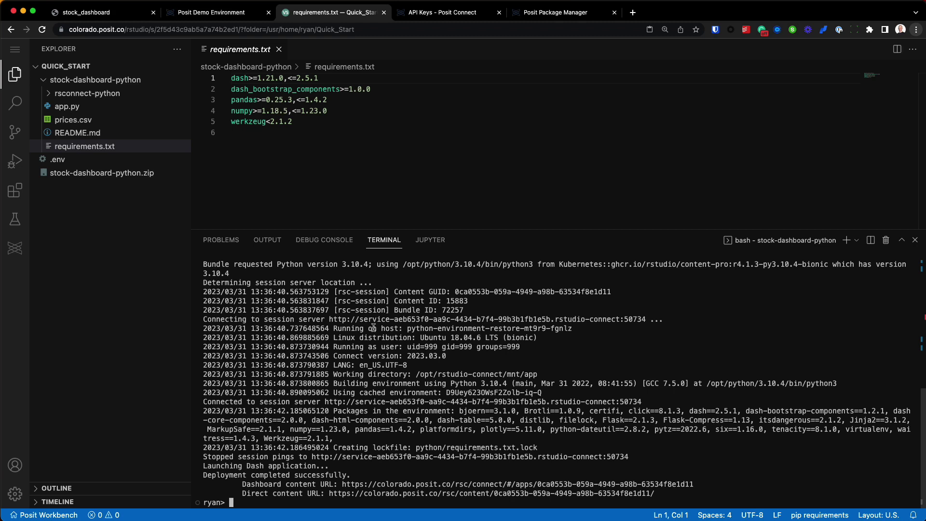
Step: Review the installed packages and 'Deployment completed successfully.' message, then open the dashboard content URL
{"action": "left_click_drag", "start_coordinate": [412, 418], "coordinate": [862, 430]}
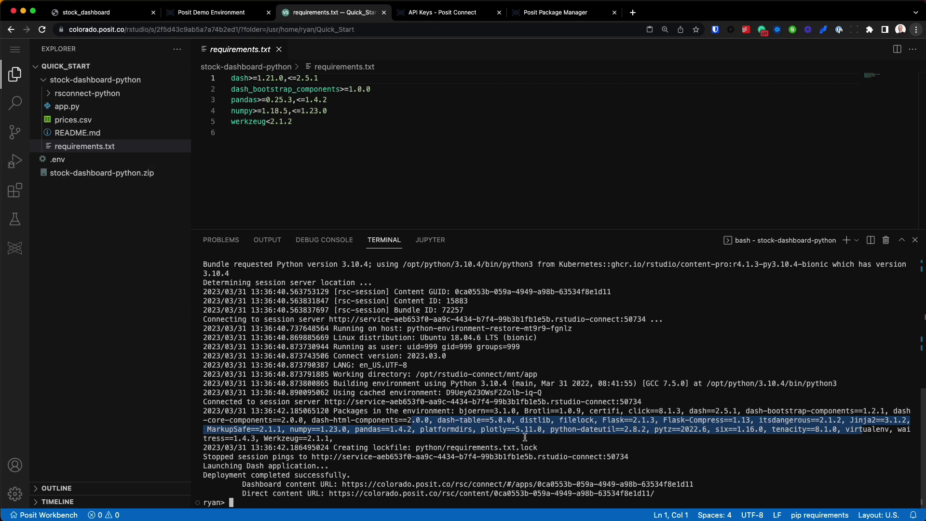
{"action": "left_click_drag", "start_coordinate": [205, 476], "coordinate": [364, 477]}
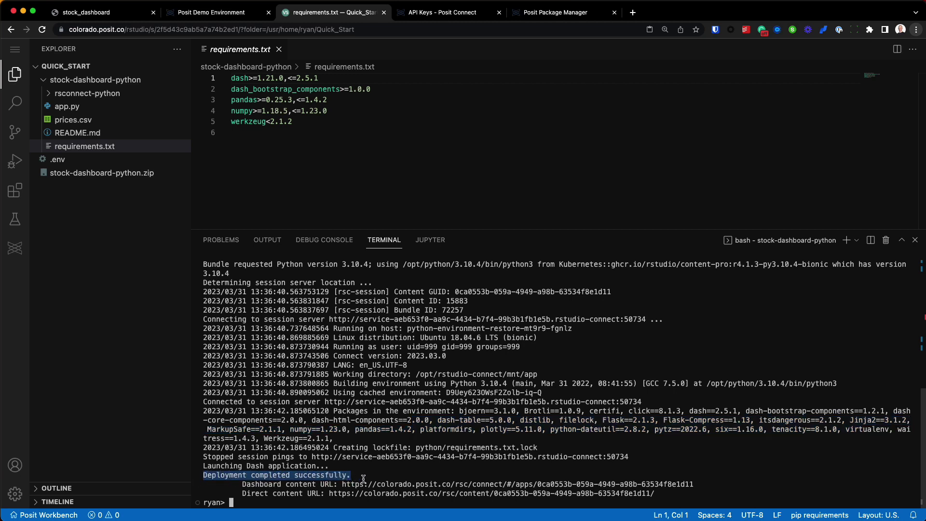
{"action": "left_click", "coordinate": [439, 484], "text": "super"}
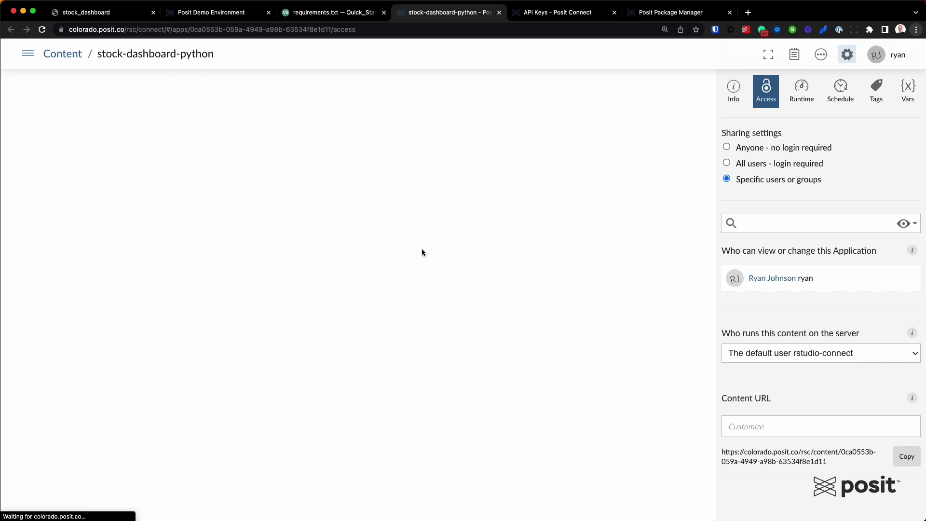
Step: Toggle the gear Settings panel closed so the Stock Tracker dashboard fills the page
{"action": "left_click", "coordinate": [847, 56]}
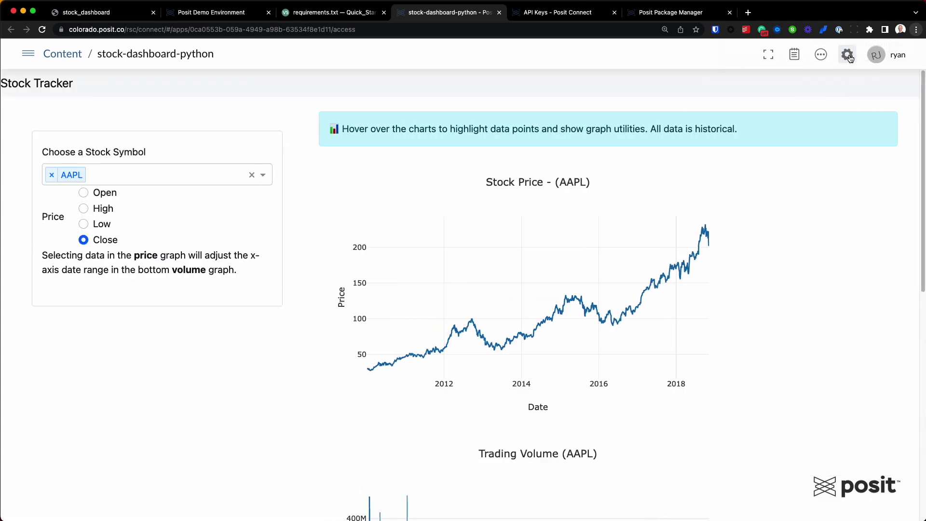
{"action": "left_click", "coordinate": [848, 57]}
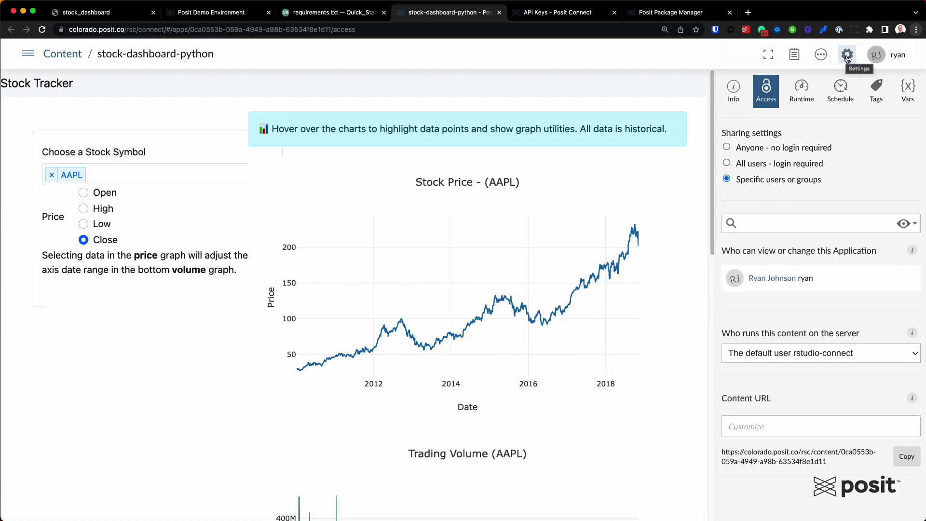
{"action": "left_click", "coordinate": [848, 57]}
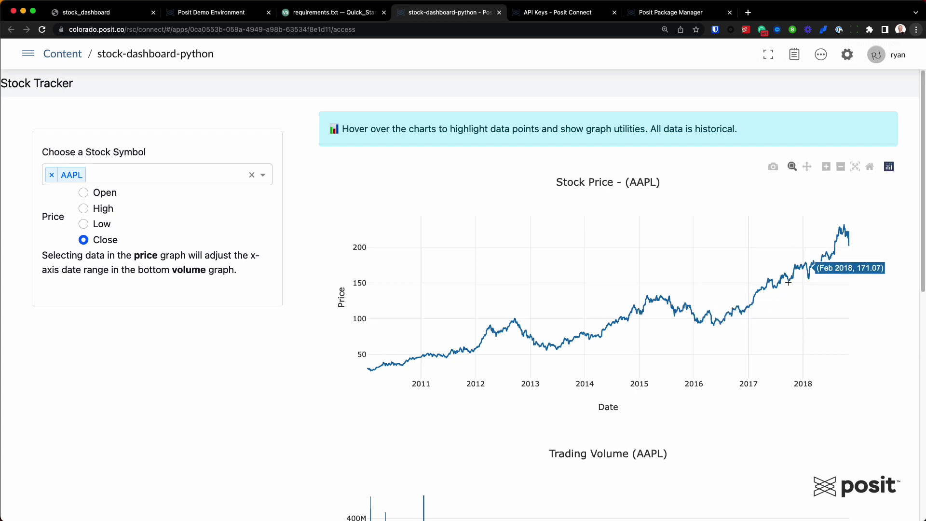
Step: Add GOOG alongside AAPL in the Stock Tracker's stock symbols
{"action": "left_click", "coordinate": [108, 179]}
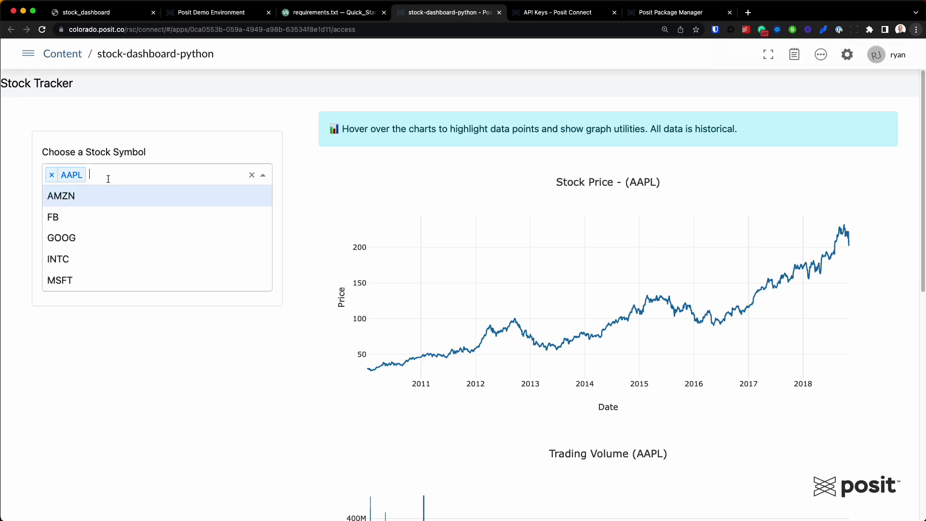
{"action": "left_click", "coordinate": [79, 240]}
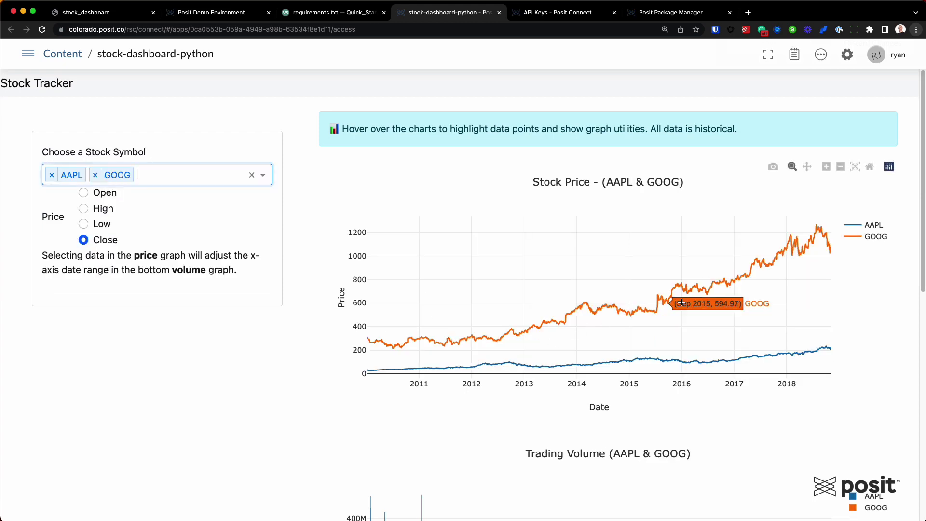
{"action": "scroll", "coordinate": [259, 362], "scroll_direction": "down", "scroll_amount": 2}
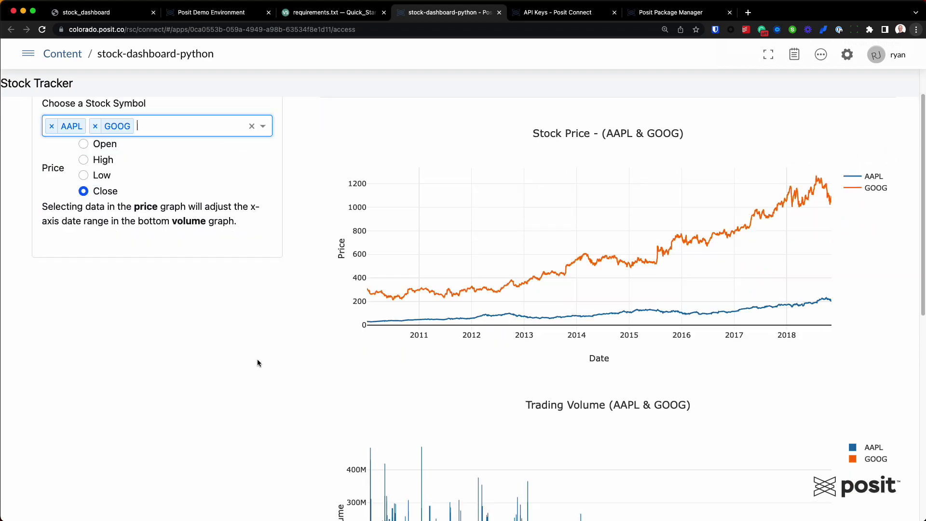
{"action": "scroll", "coordinate": [259, 362], "scroll_direction": "down", "scroll_amount": 10}
{"action": "scroll", "coordinate": [269, 351], "scroll_direction": "up", "scroll_amount": 1}
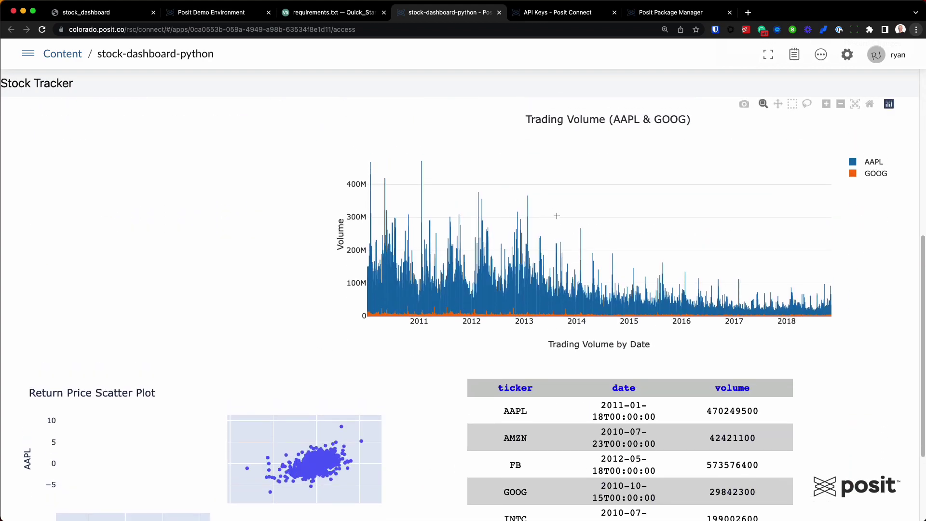
Step: Zoom the Trading Volume chart to Oct 2013–Apr 2015 and box-select the low-return scatter points
{"action": "left_click_drag", "start_coordinate": [551, 217], "coordinate": [645, 315]}
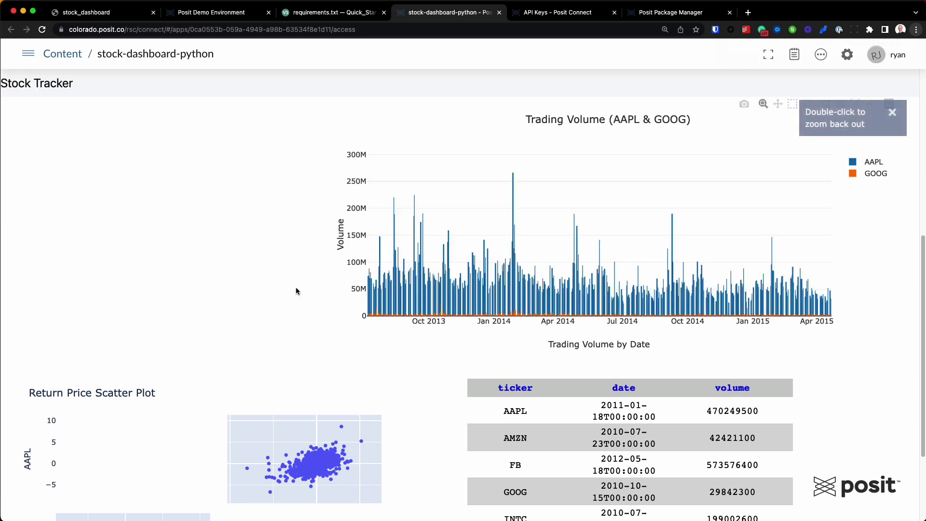
{"action": "scroll", "coordinate": [295, 290], "scroll_direction": "down", "scroll_amount": 4}
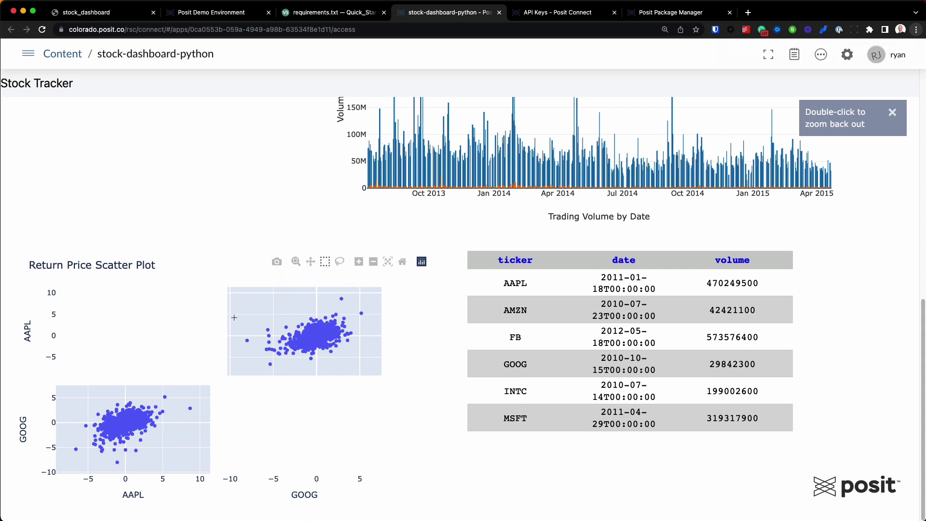
{"action": "left_click_drag", "start_coordinate": [237, 302], "coordinate": [296, 368]}
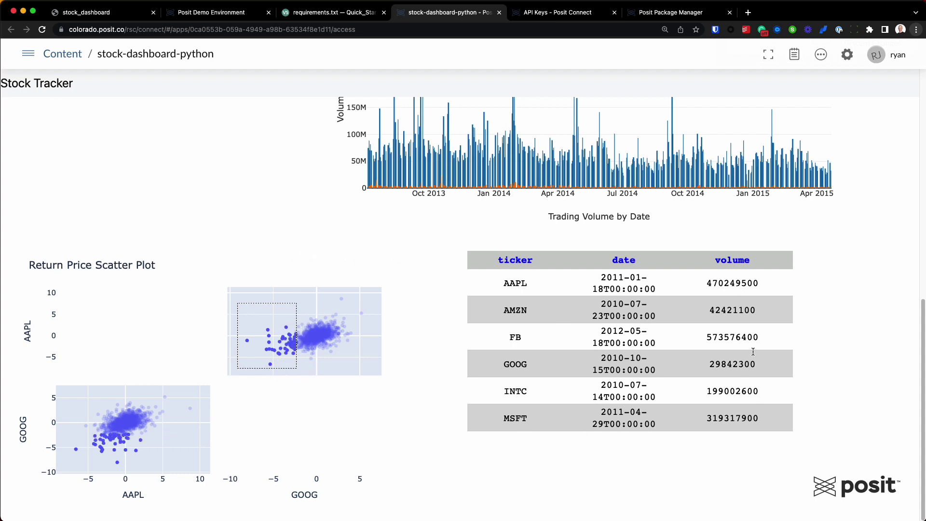
{"action": "scroll", "coordinate": [421, 306], "scroll_direction": "up", "scroll_amount": 15}
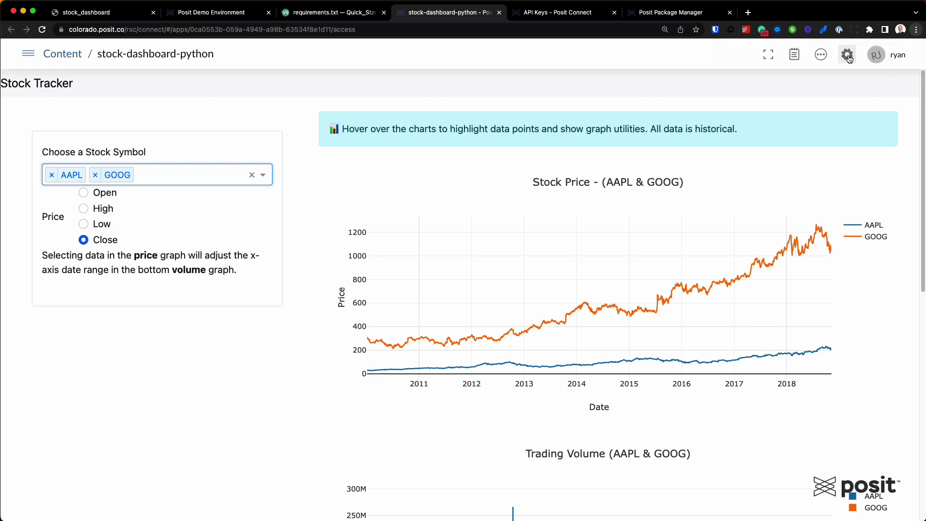
Step: Open the app's Access settings and add a second viewer found by searching 'R'
{"action": "left_click", "coordinate": [847, 55]}
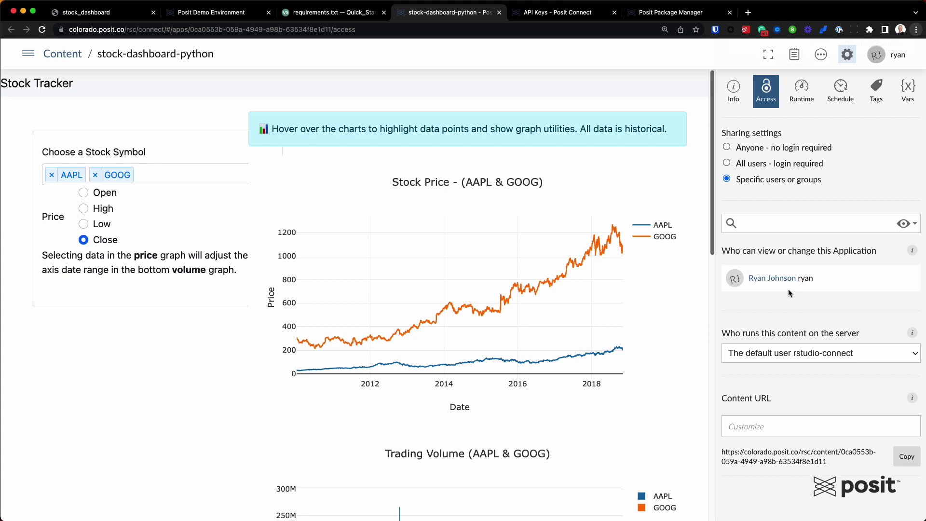
{"action": "left_click", "coordinate": [776, 220]}
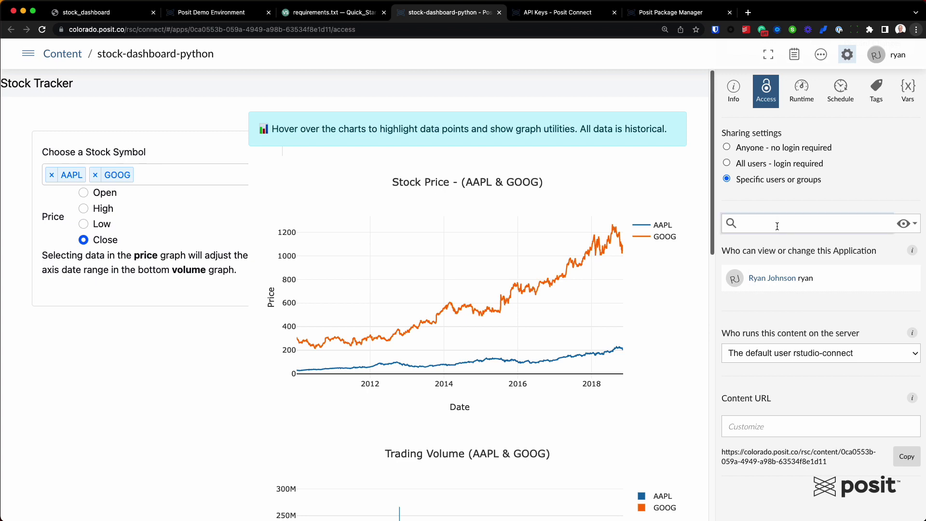
{"action": "type", "text": "Rach"}
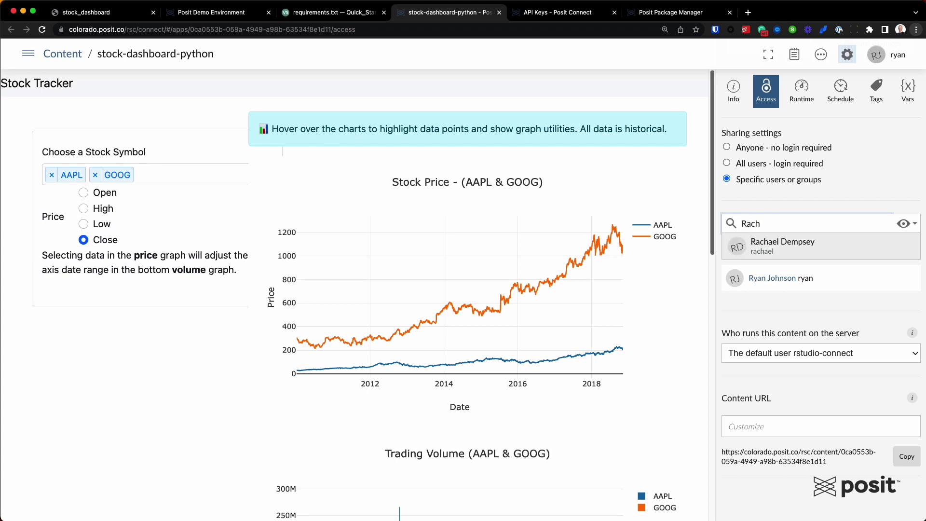
{"action": "left_click", "coordinate": [780, 249]}
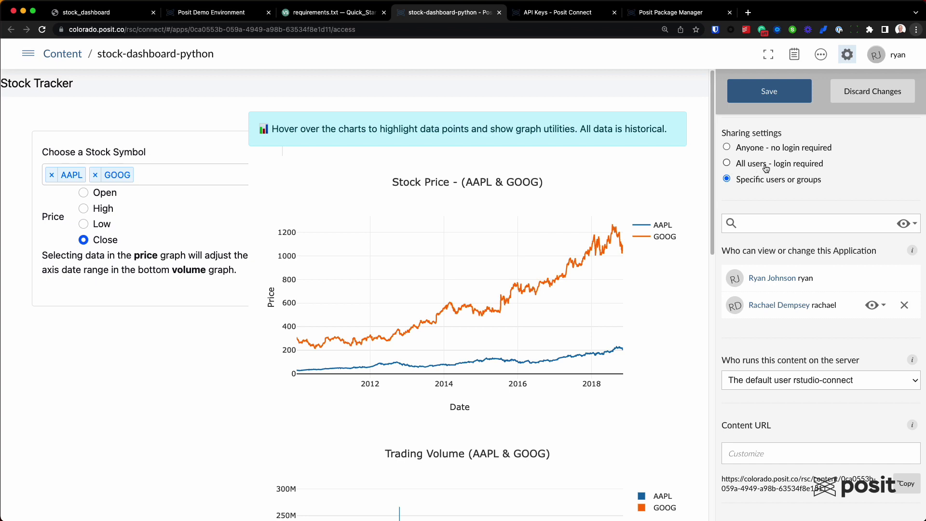
Step: Switch sharing to Anyone - no login required, then select the app's address in the browser bar
{"action": "left_click", "coordinate": [727, 163]}
{"action": "mouse_move", "coordinate": [326, 225]}
{"action": "left_click", "coordinate": [727, 147]}
{"action": "mouse_move", "coordinate": [544, 305]}
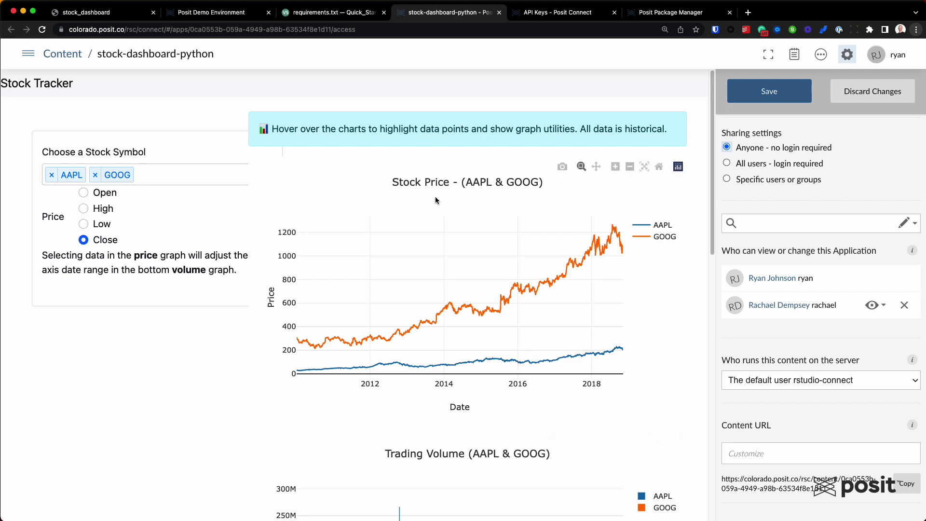
{"action": "left_click", "coordinate": [369, 30]}
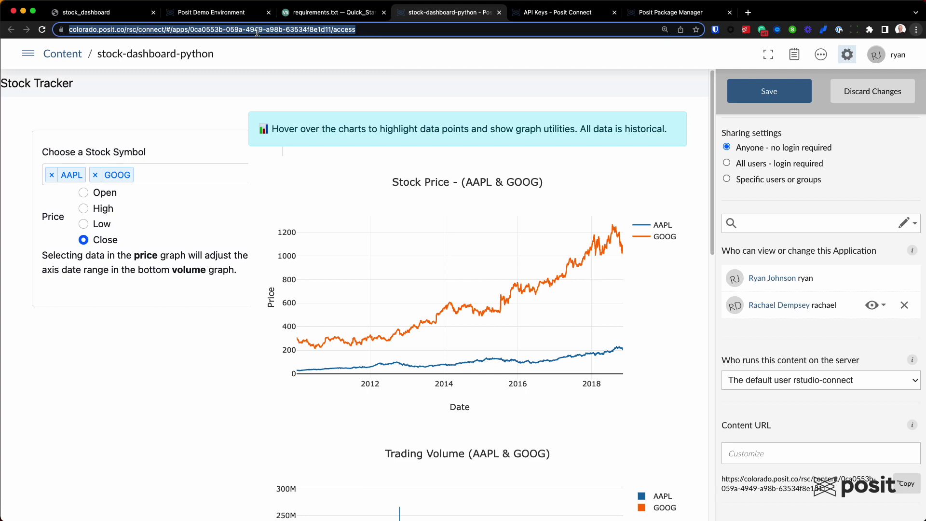
Step: Highlight the app's ID in the browser's web address
{"action": "left_click", "coordinate": [234, 29]}
{"action": "left_click_drag", "start_coordinate": [213, 29], "coordinate": [355, 30]}
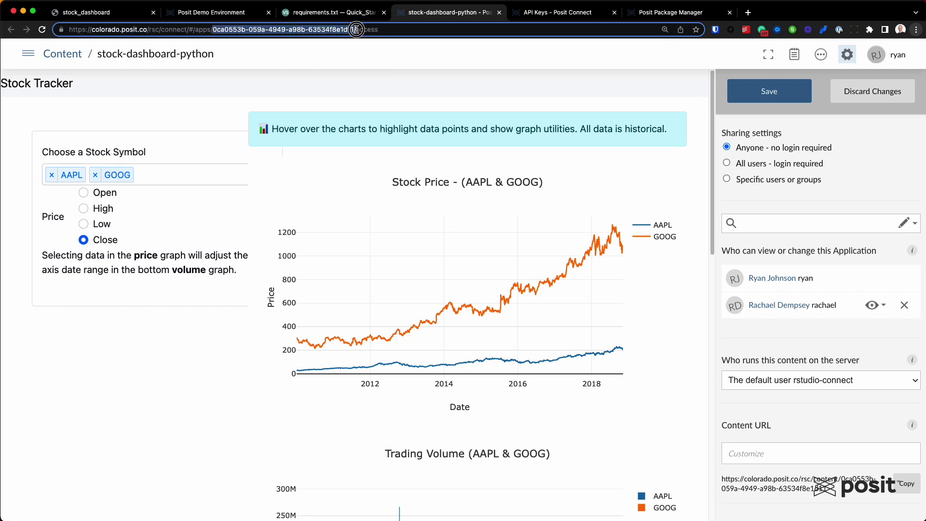
{"action": "left_click", "coordinate": [403, 30]}
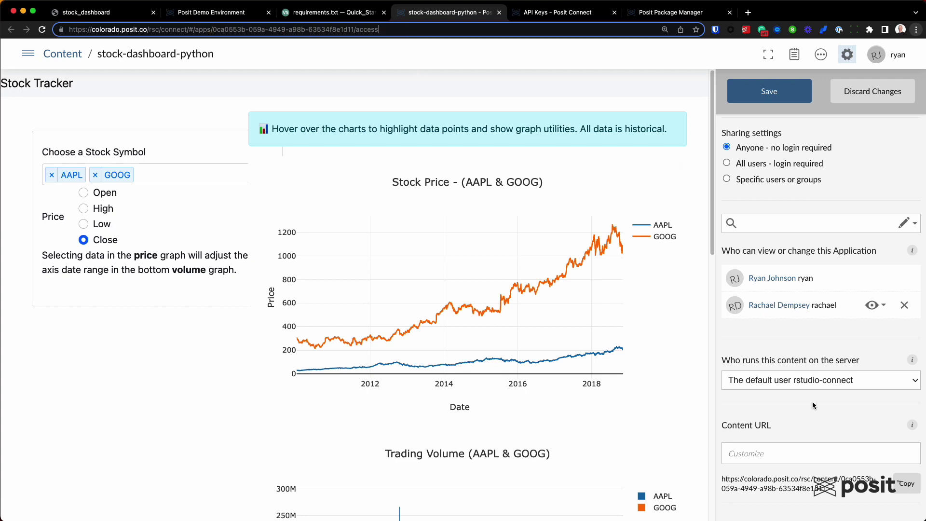
Step: Set the custom content URL to dash-app, save, and select the new public URL
{"action": "left_click", "coordinate": [777, 456]}
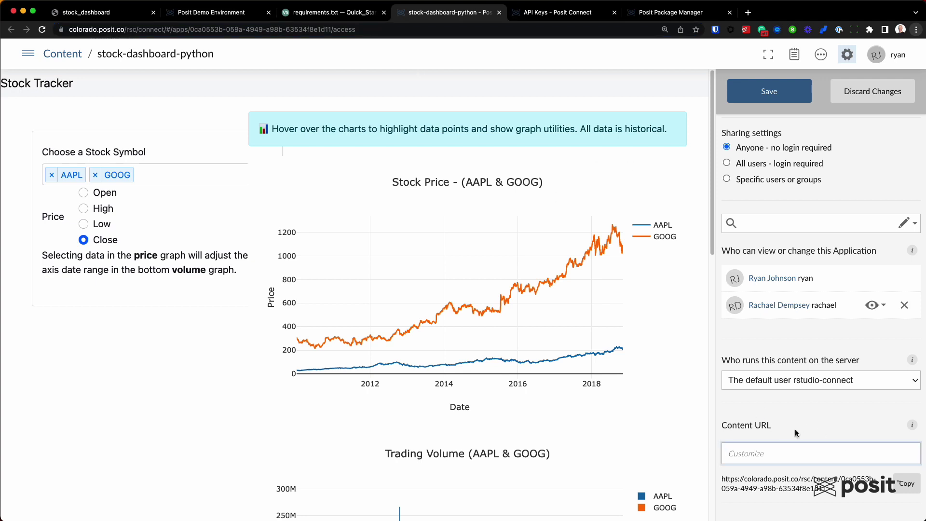
{"action": "type", "text": "dash"}
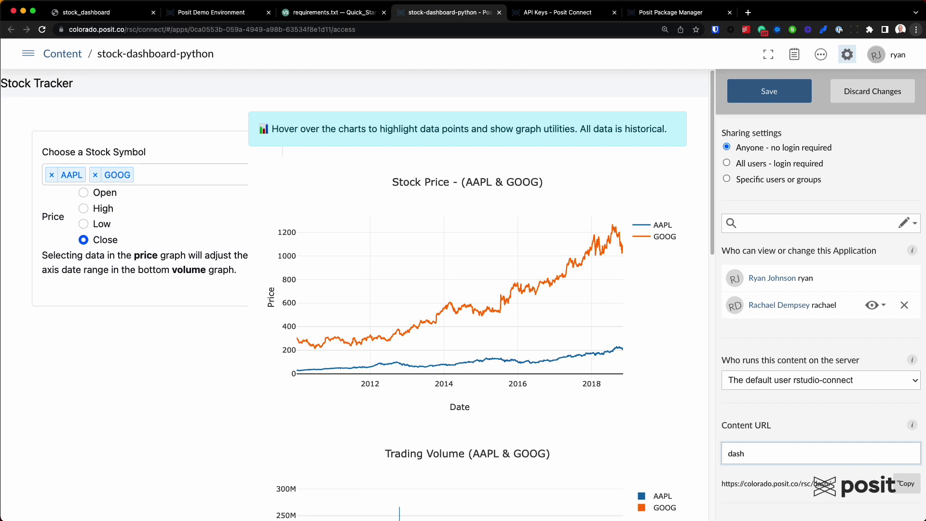
{"action": "type", "text": "-app"}
{"action": "left_click", "coordinate": [780, 94]}
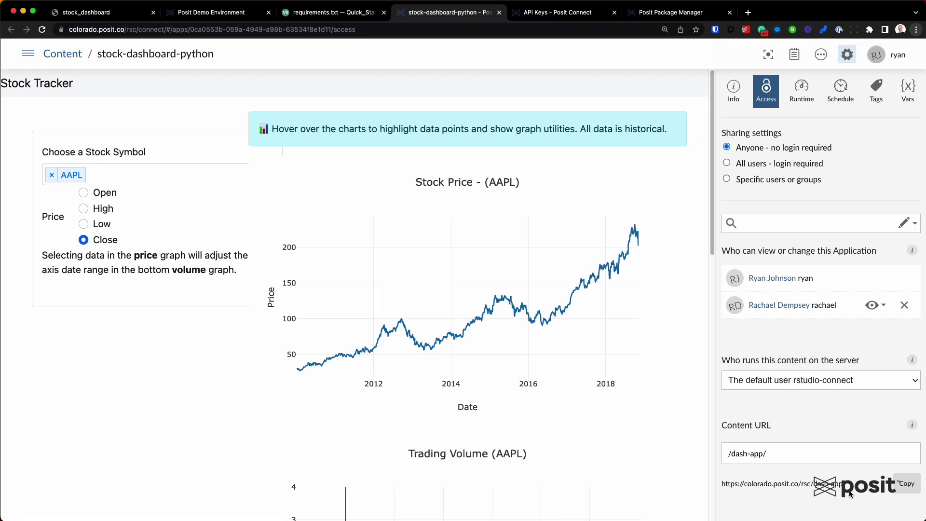
{"action": "left_click_drag", "start_coordinate": [847, 485], "coordinate": [723, 484]}
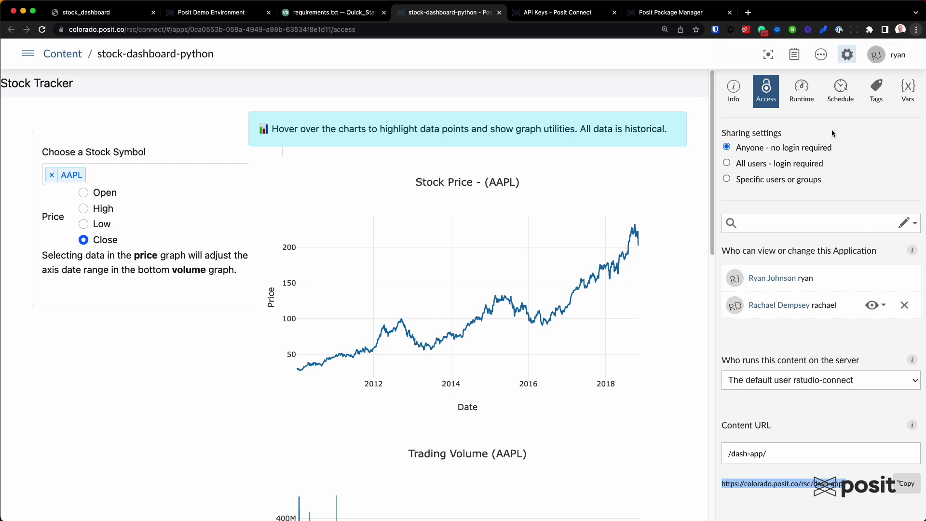
Step: Review the runtime settings, pointing out Min processes and the Max connections value of 50
{"action": "left_click", "coordinate": [801, 97]}
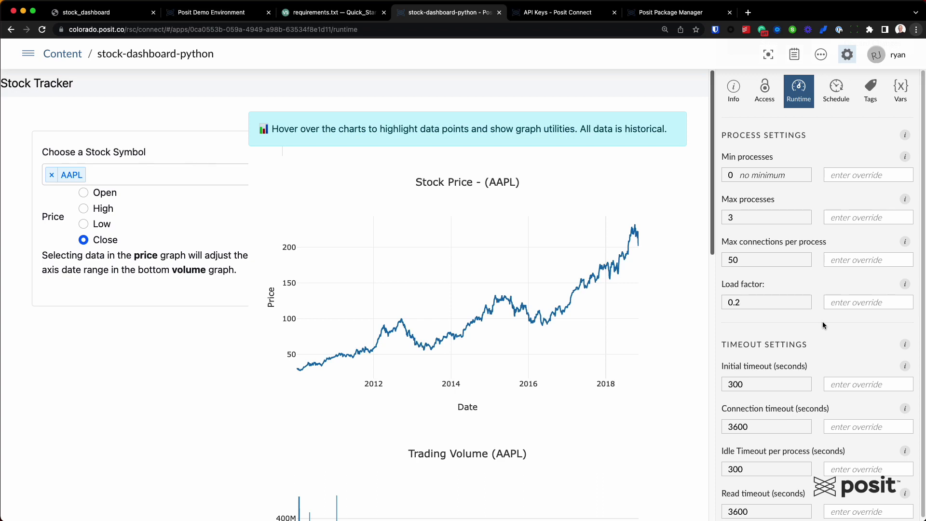
{"action": "double_click", "coordinate": [767, 158]}
{"action": "mouse_move", "coordinate": [577, 175]}
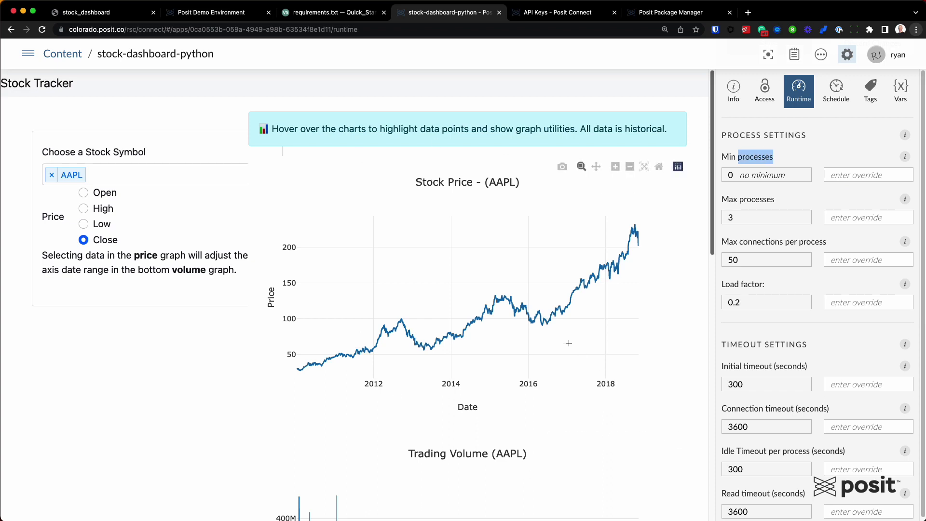
{"action": "left_click", "coordinate": [746, 163]}
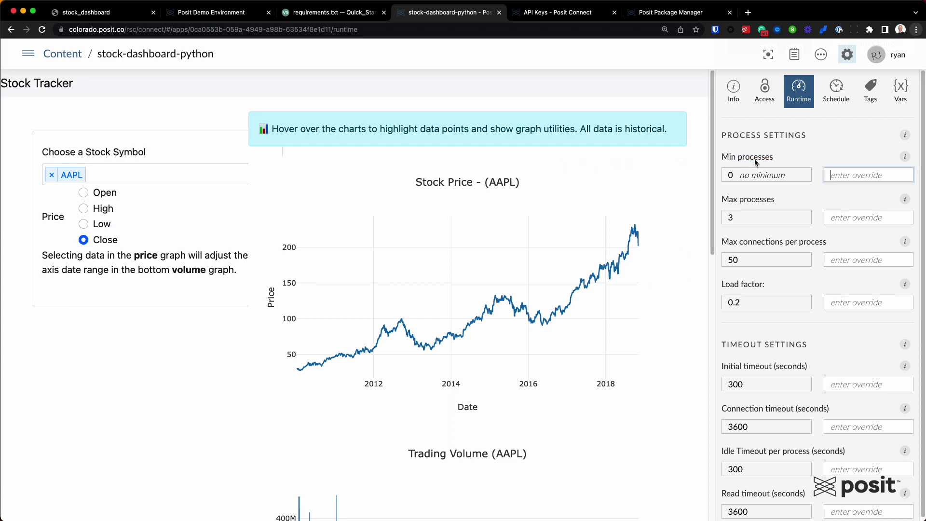
{"action": "left_click", "coordinate": [746, 221]}
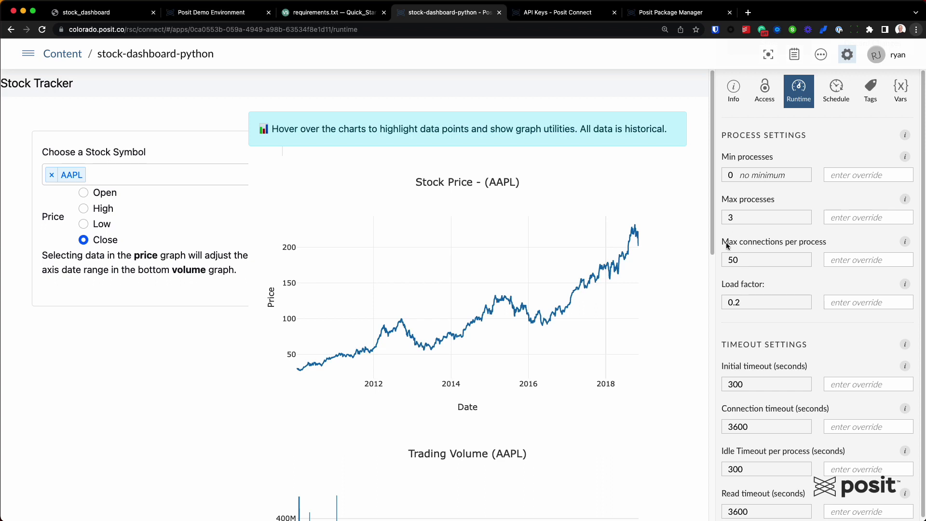
{"action": "left_click_drag", "start_coordinate": [722, 242], "coordinate": [792, 245]}
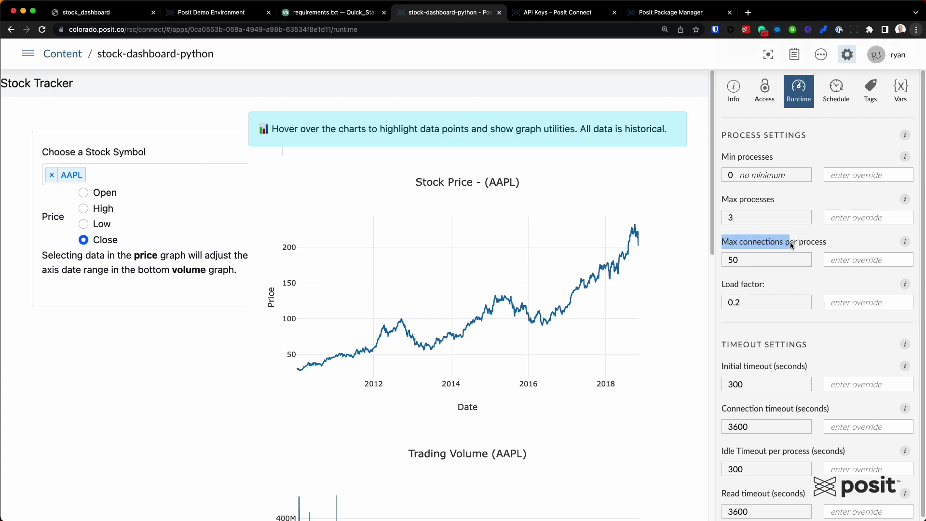
{"action": "left_click", "coordinate": [750, 261]}
{"action": "left_click", "coordinate": [761, 261]}
{"action": "double_click", "coordinate": [730, 260]}
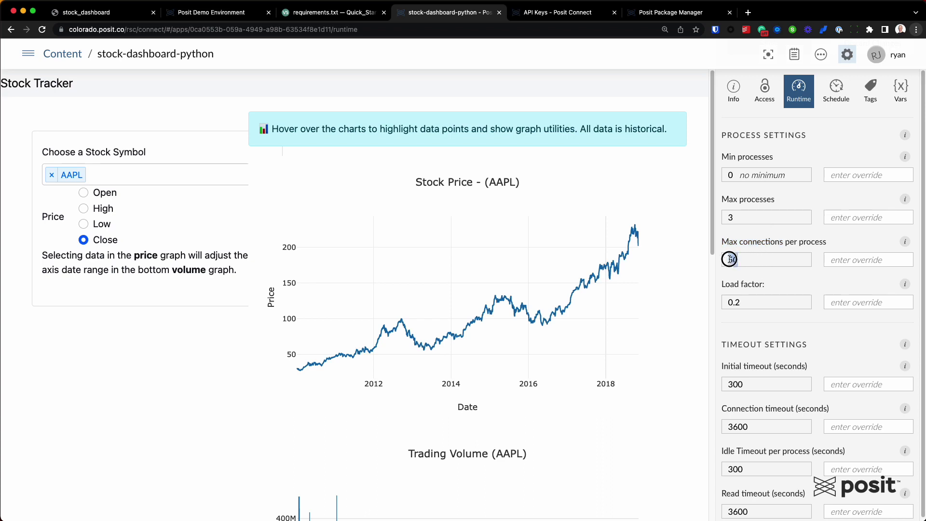
Step: Override Max processes from the default 3 to 10 and save
{"action": "double_click", "coordinate": [731, 217]}
{"action": "left_click", "coordinate": [746, 220]}
{"action": "left_click", "coordinate": [854, 221]}
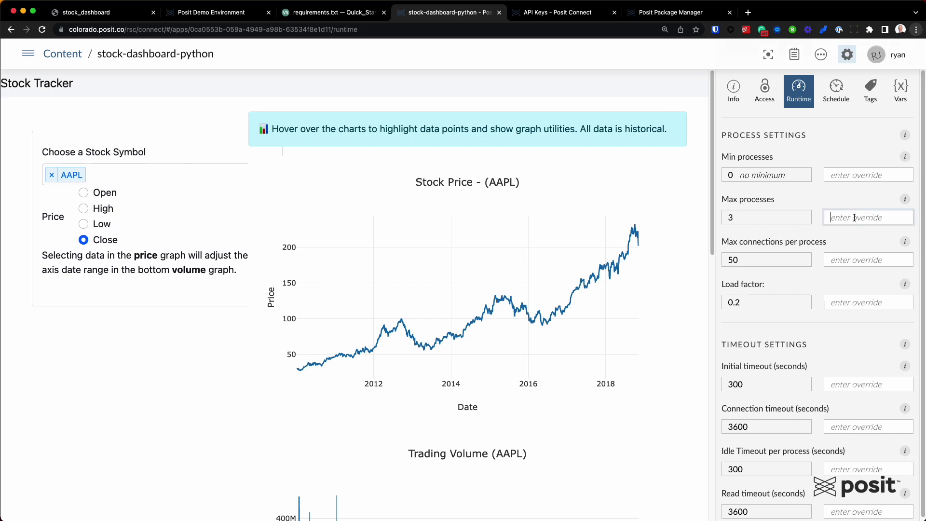
{"action": "type", "text": "10"}
{"action": "left_click", "coordinate": [772, 92]}
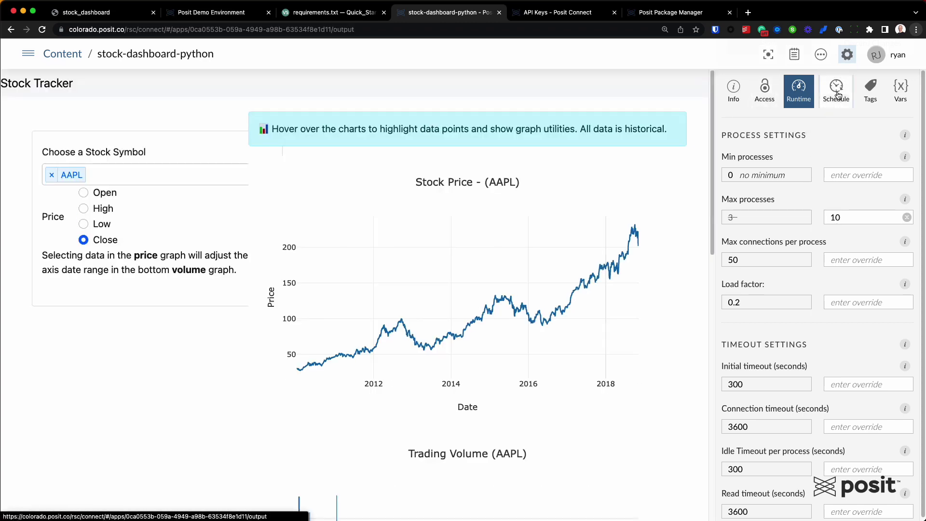
Step: Check the Schedule settings, then list the available tags: Technology, Projects, and Presentations
{"action": "left_click", "coordinate": [843, 94]}
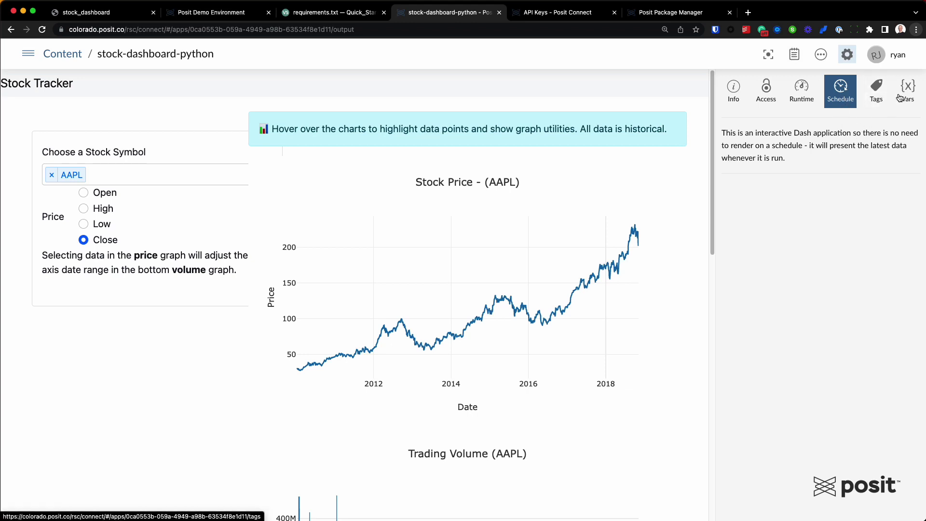
{"action": "left_click", "coordinate": [875, 101]}
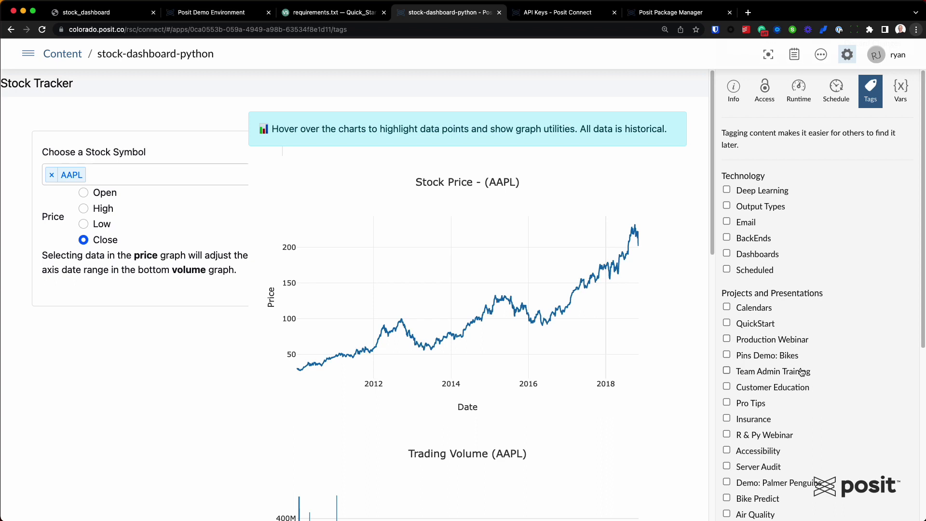
Step: Look over the app's environment variables, then return to the stock_dashboard slide deck
{"action": "left_click", "coordinate": [906, 88]}
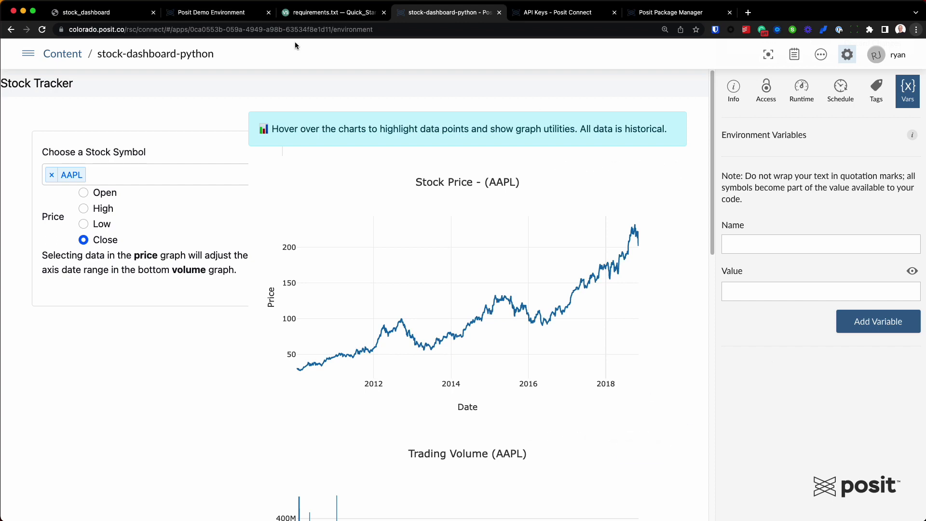
{"action": "left_click", "coordinate": [86, 12]}
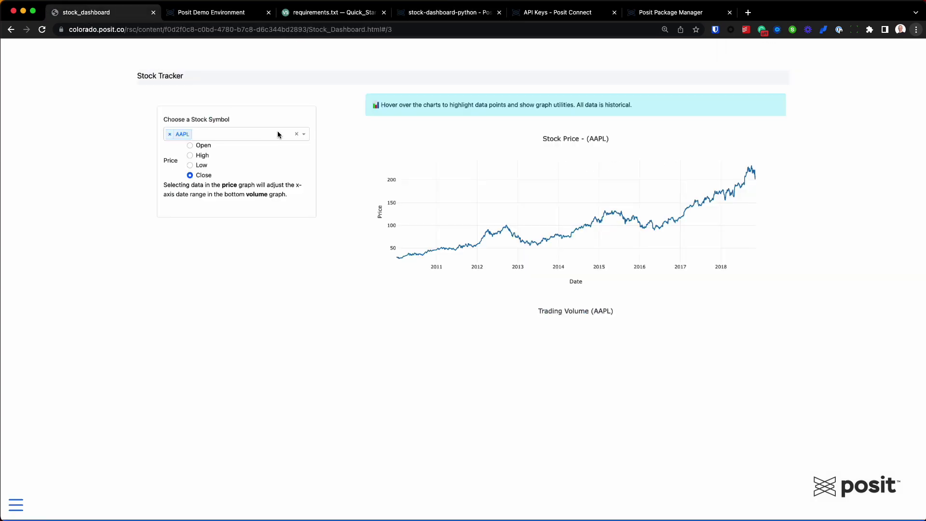
Step: Go back to slide 1, the Posit Team diagram, with the Left arrow key
{"action": "key", "text": "Left"}
{"action": "key", "text": "Left"}
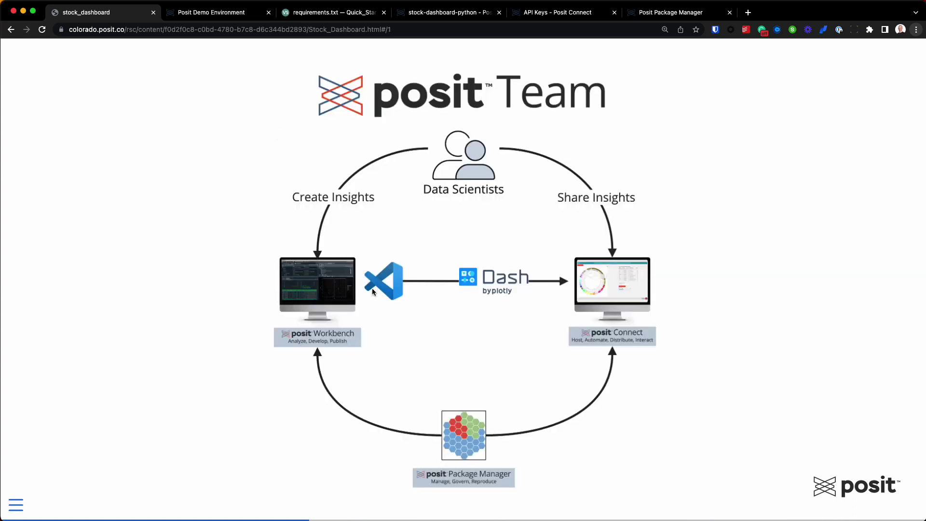